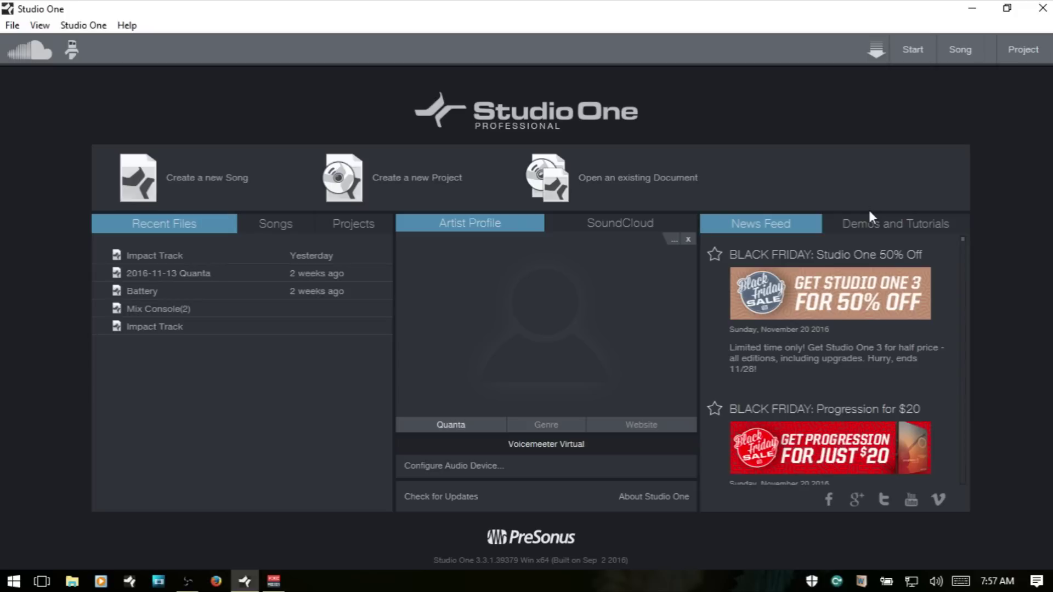
- Review the style, interface and user templates, song title and save folder offered for a new song, without creating one
click(203, 184)
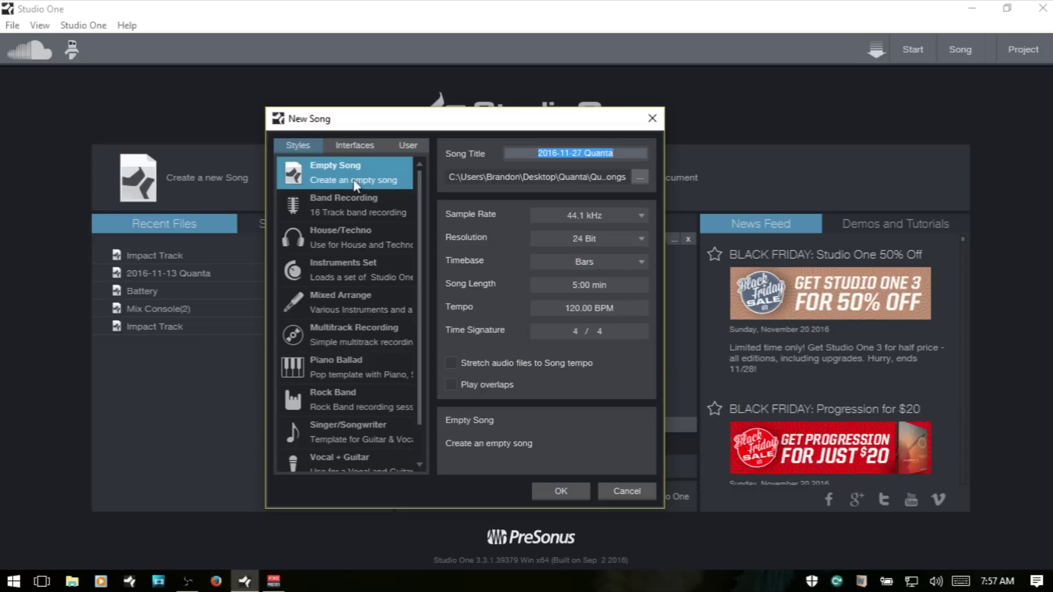
click(356, 149)
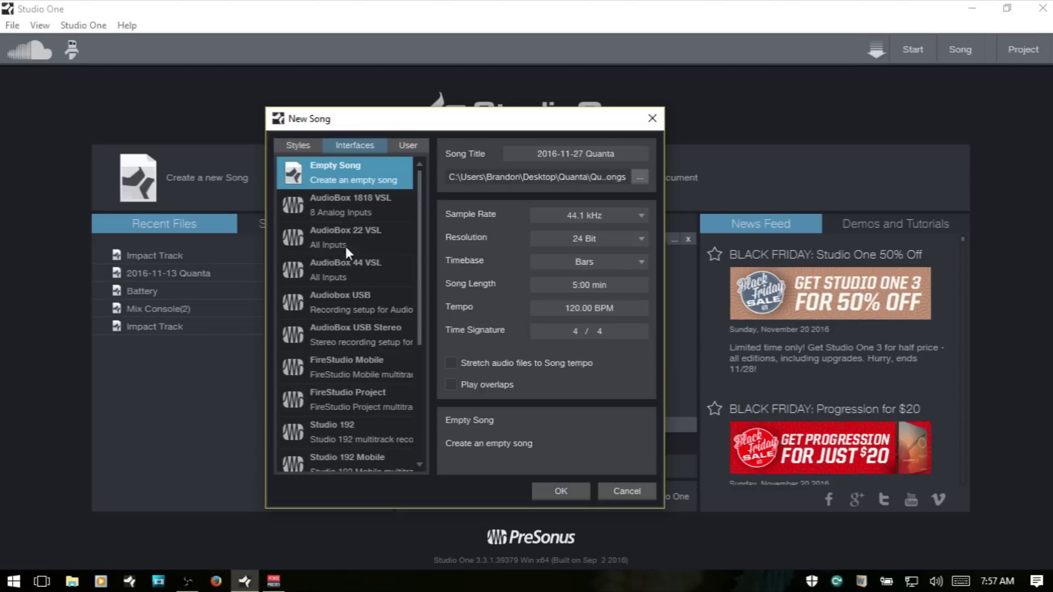
click(413, 145)
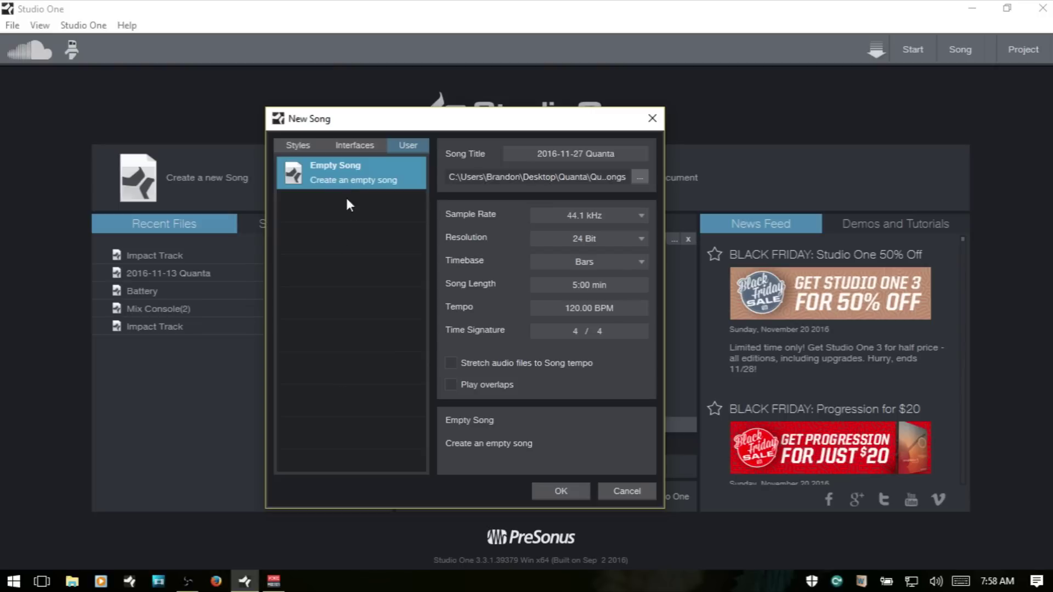
click(296, 144)
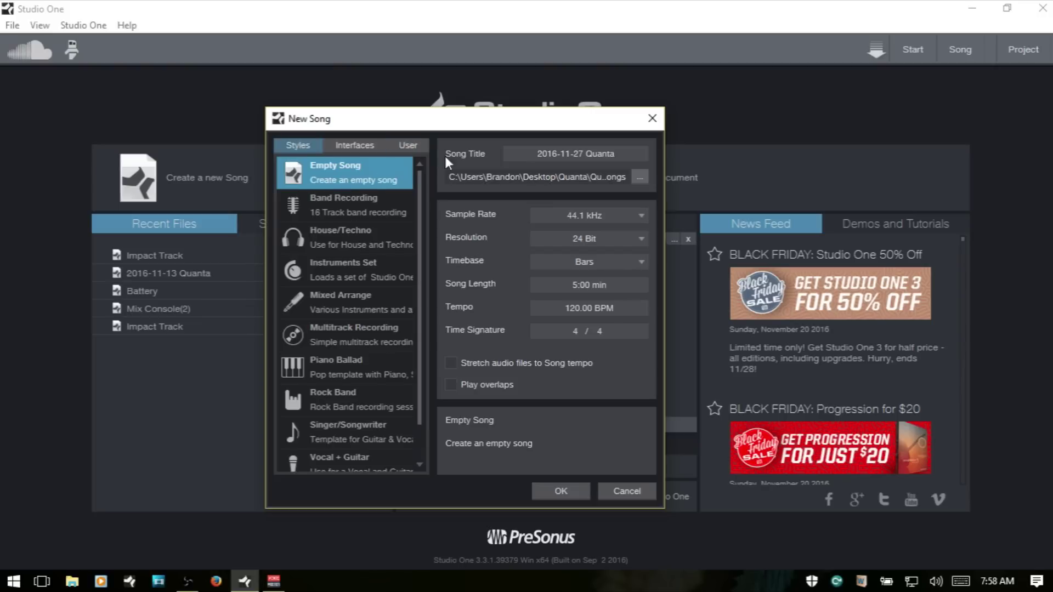
click(574, 154)
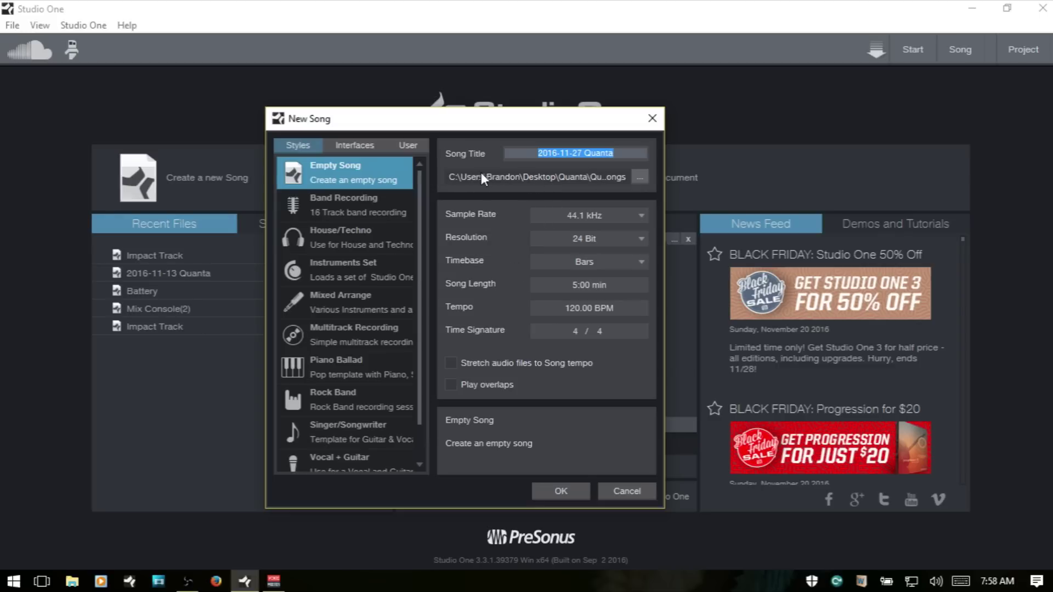
click(640, 177)
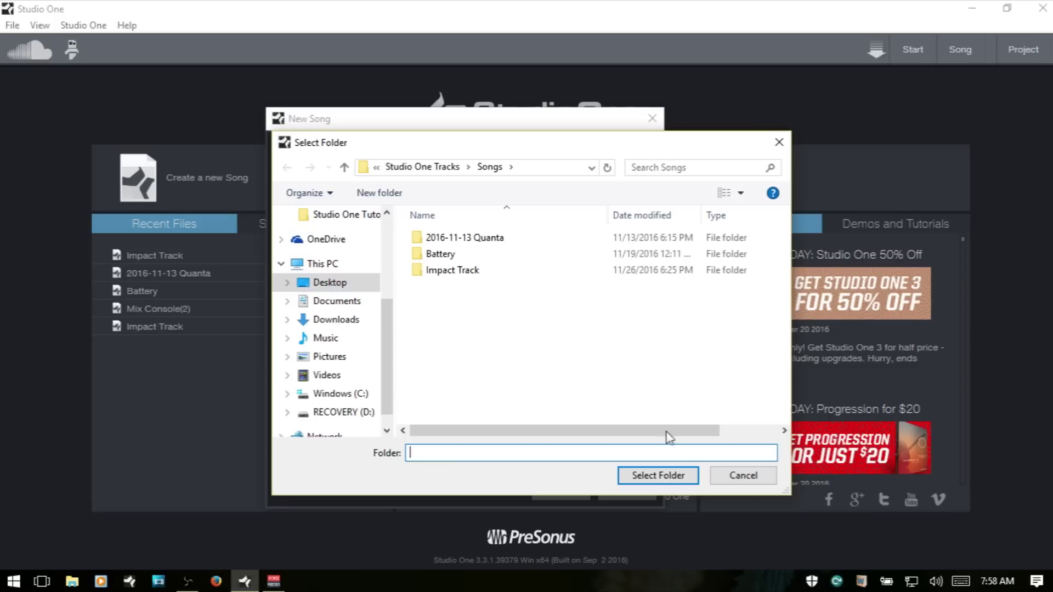
click(752, 484)
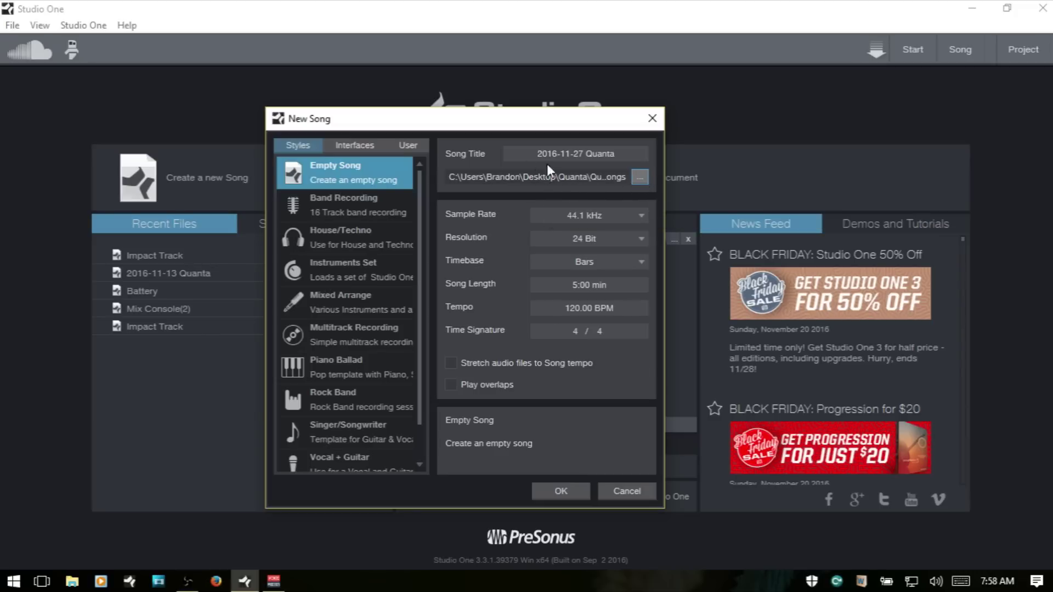
click(626, 491)
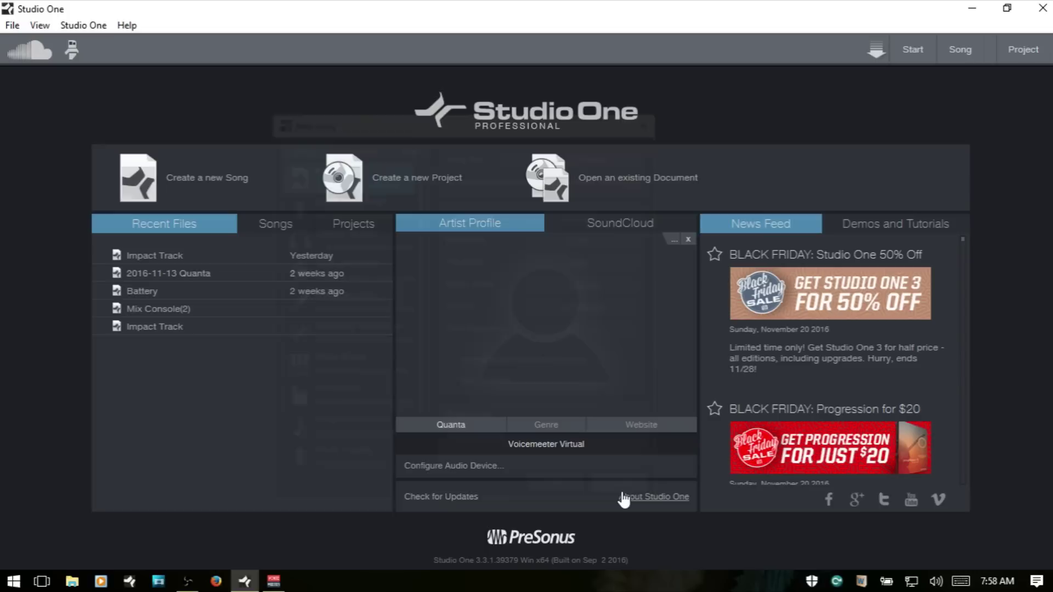
- Inspect the user data location in the program options and its folder selection, without changing anything
click(550, 443)
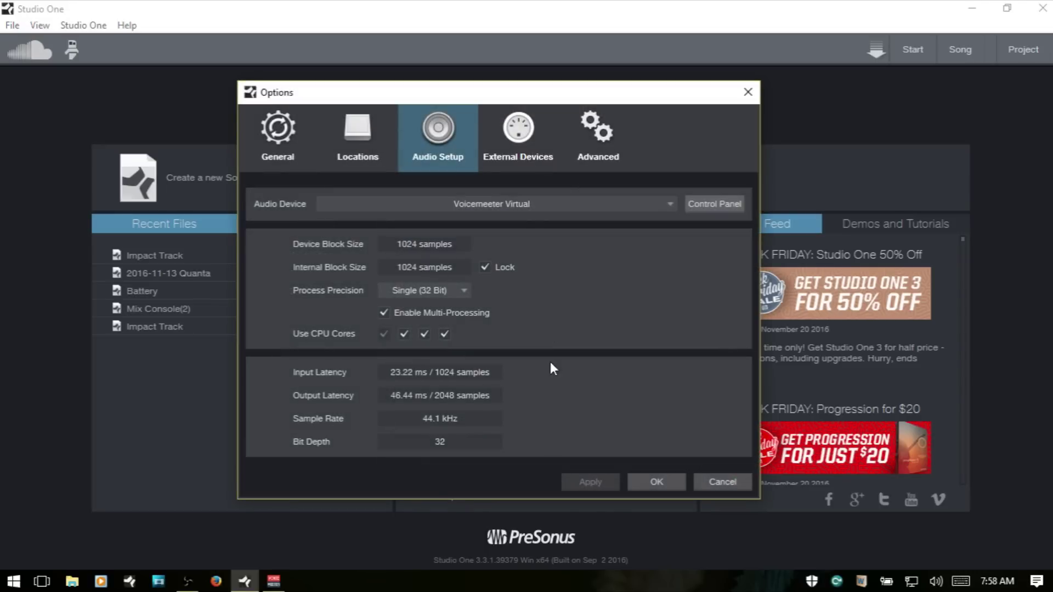
click(359, 131)
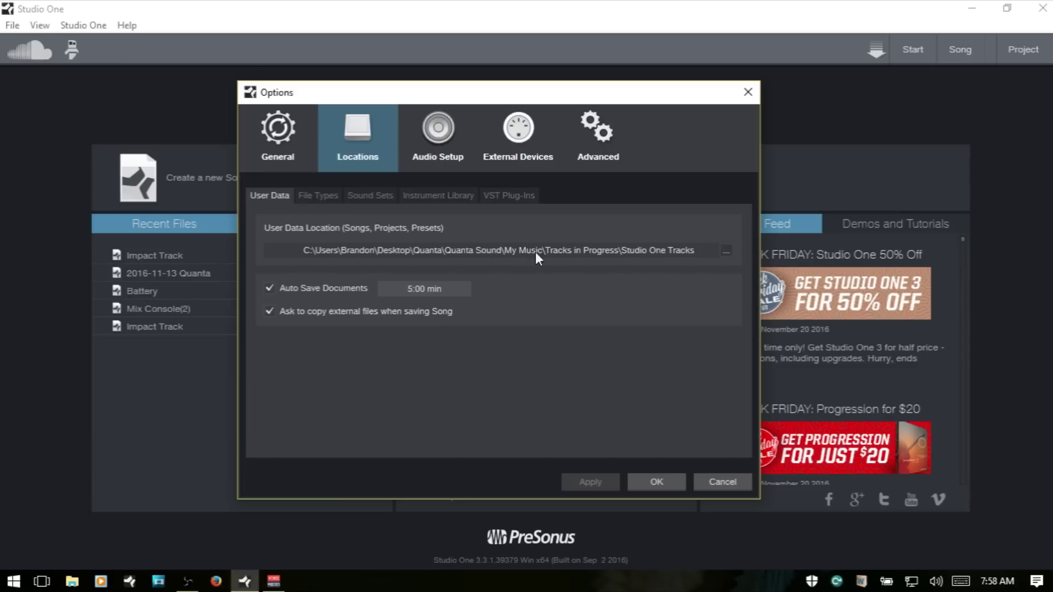
click(725, 250)
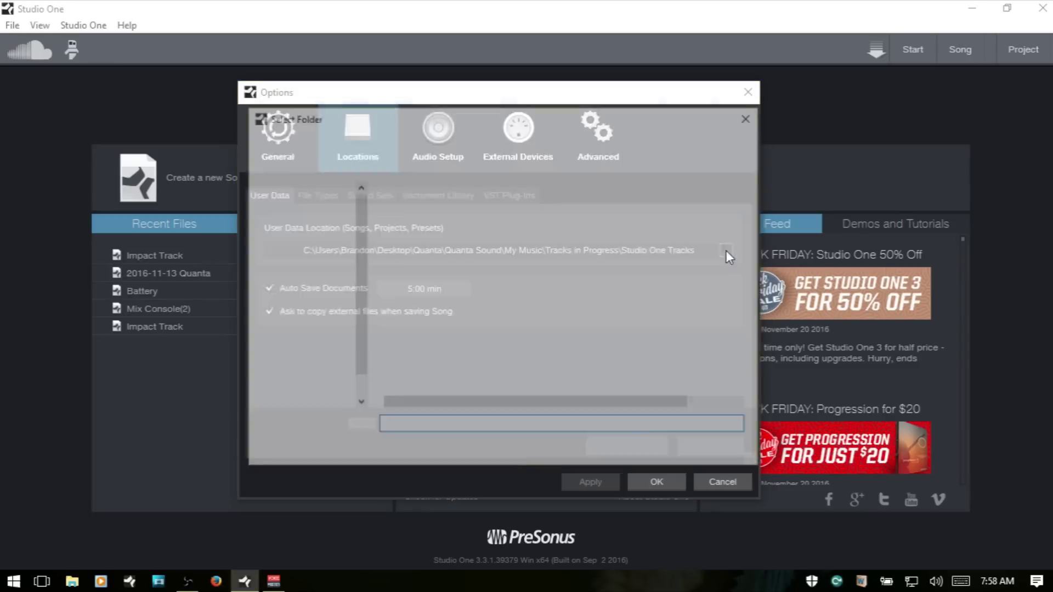
click(702, 449)
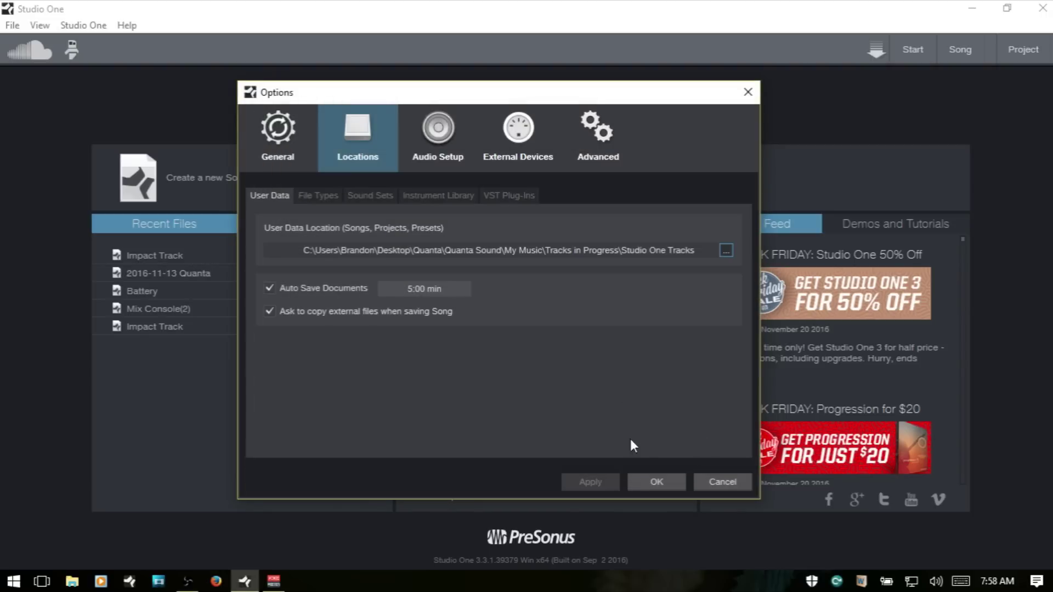
click(722, 481)
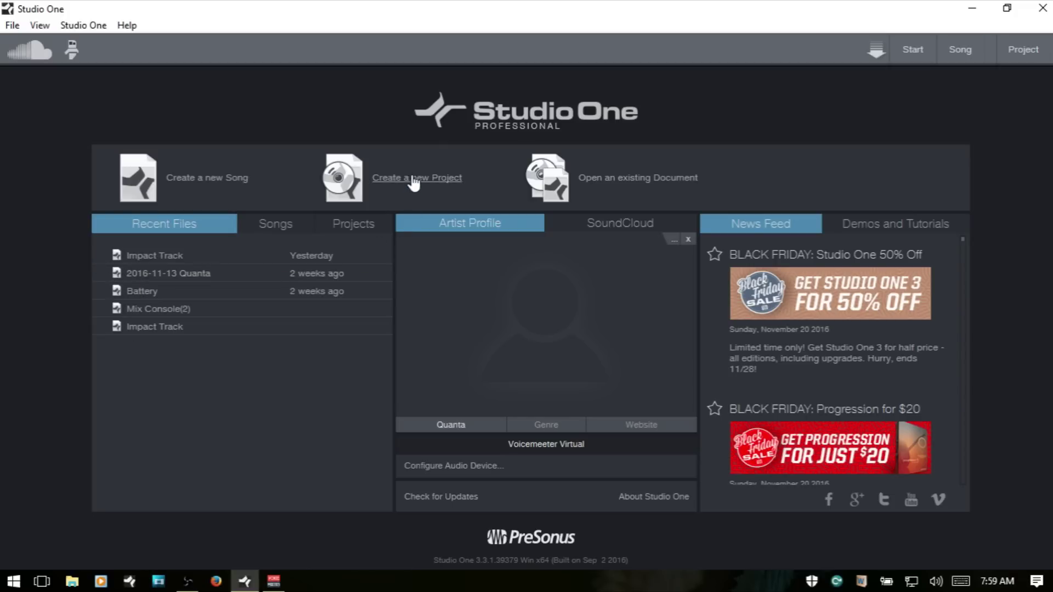
- View the settings for creating a new project and the file browser for opening an existing document
click(424, 189)
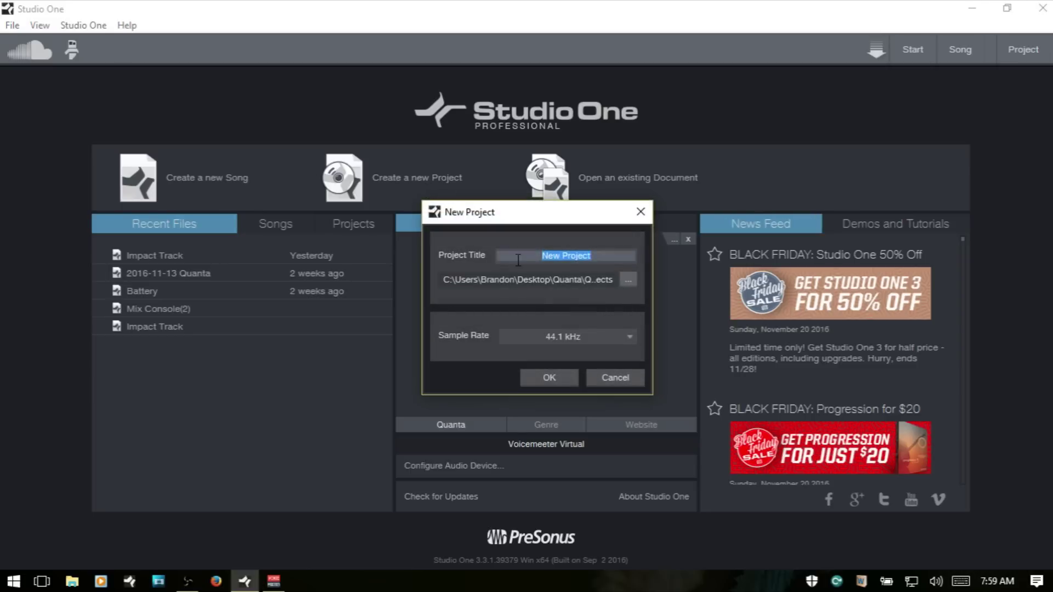
click(614, 380)
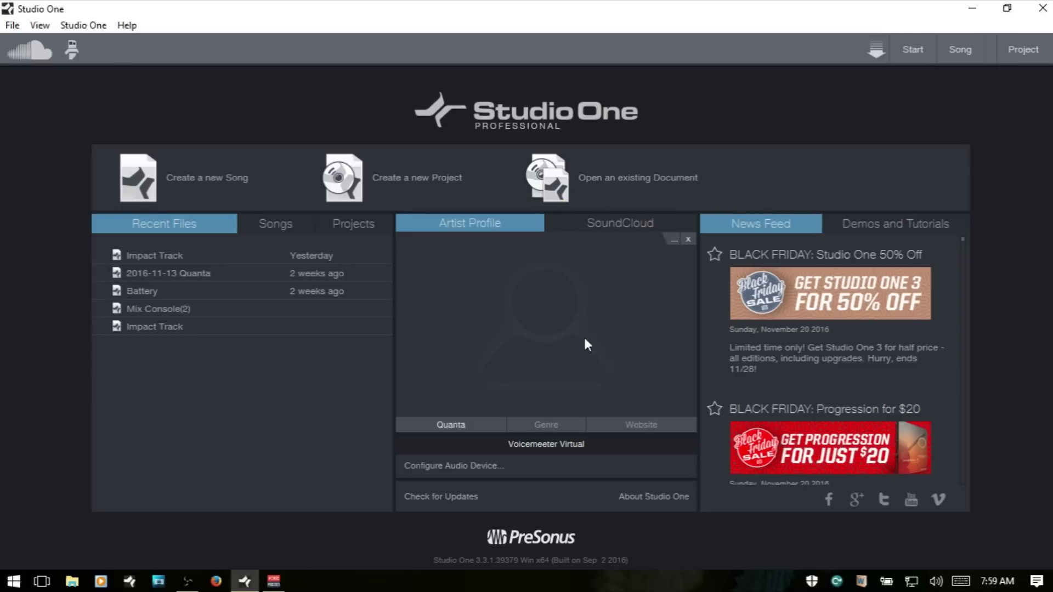
click(624, 180)
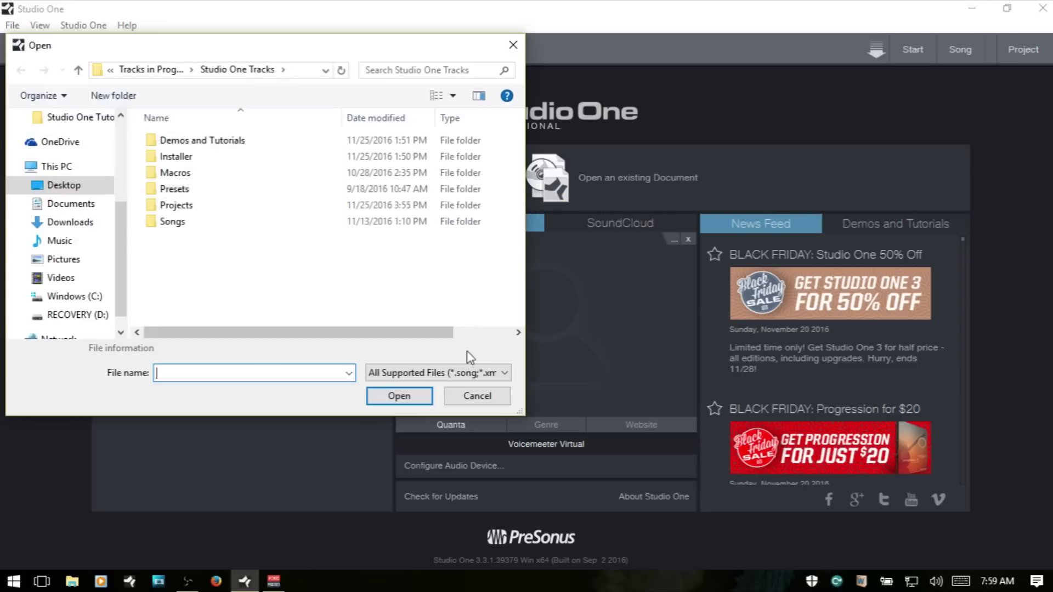
click(465, 390)
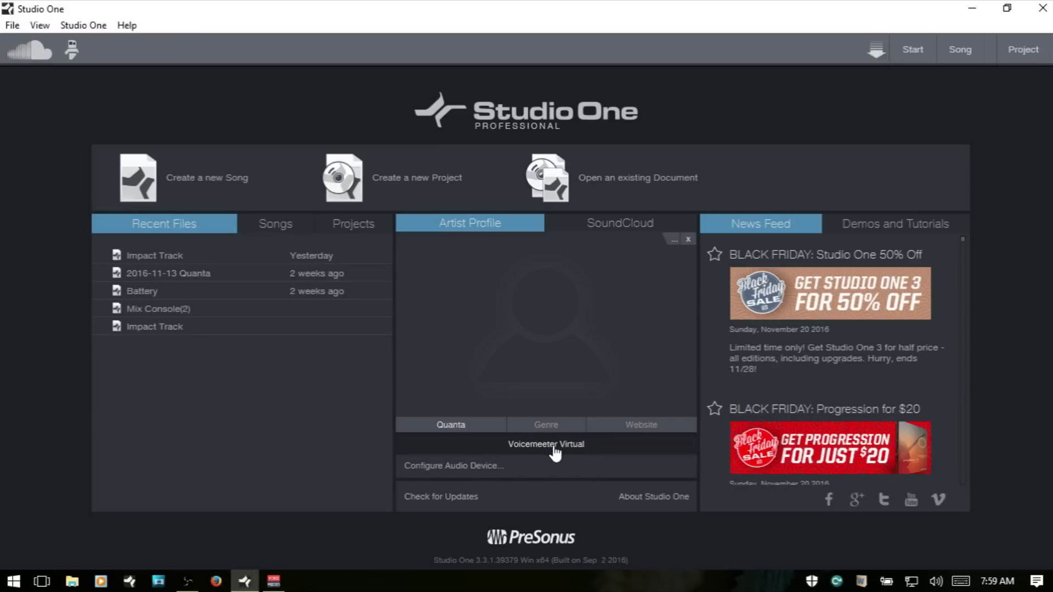
- Examine the list of available audio devices in the audio setup, without choosing a different one
click(452, 467)
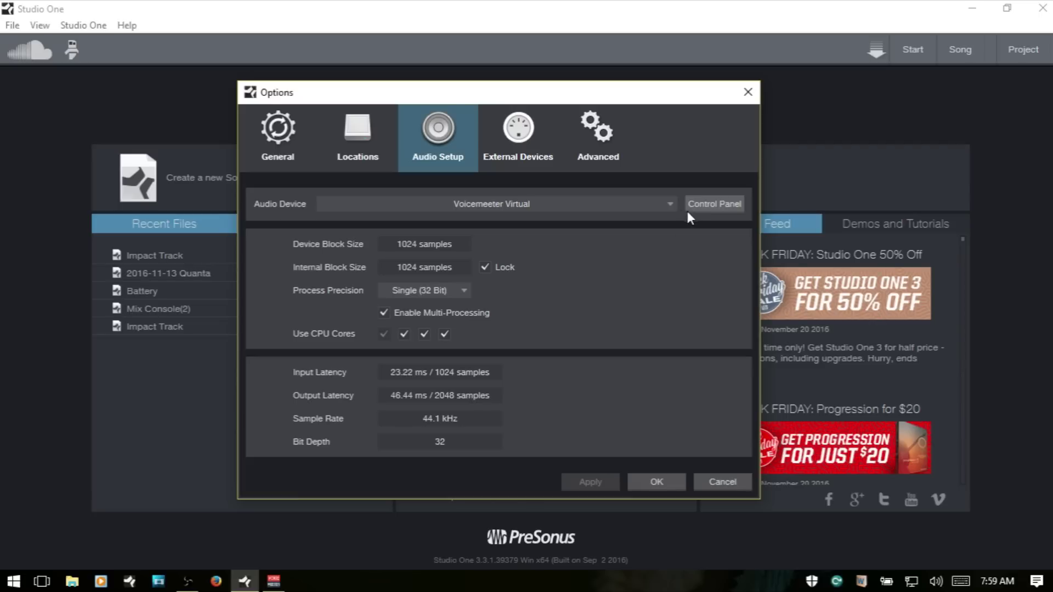
click(669, 204)
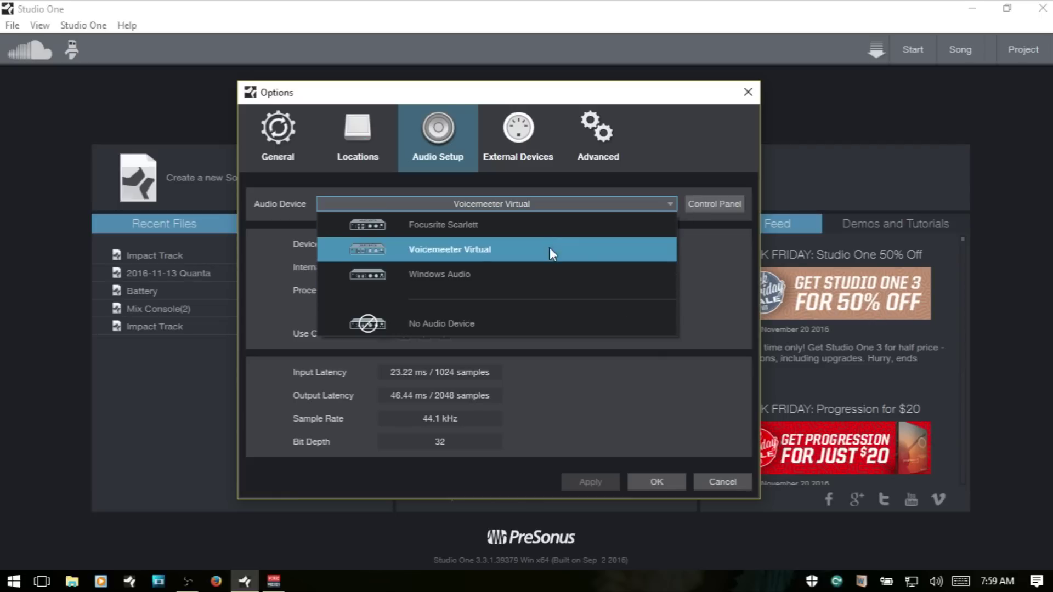
click(730, 276)
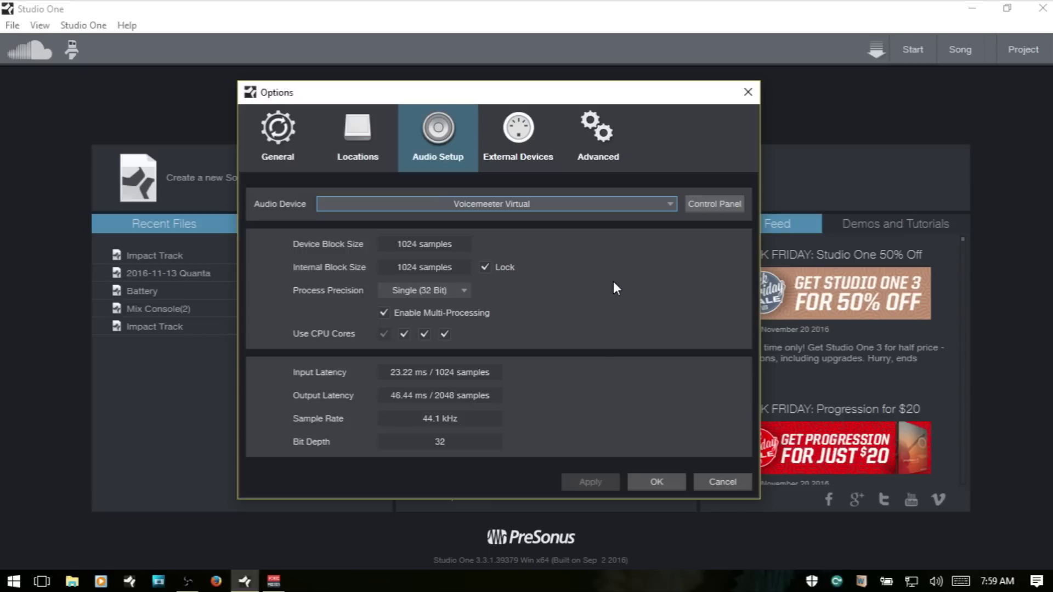
- Try adding an AKAI MPD24 external device with all MIDI channels enabled and set as default instrument input, then discard it
click(519, 134)
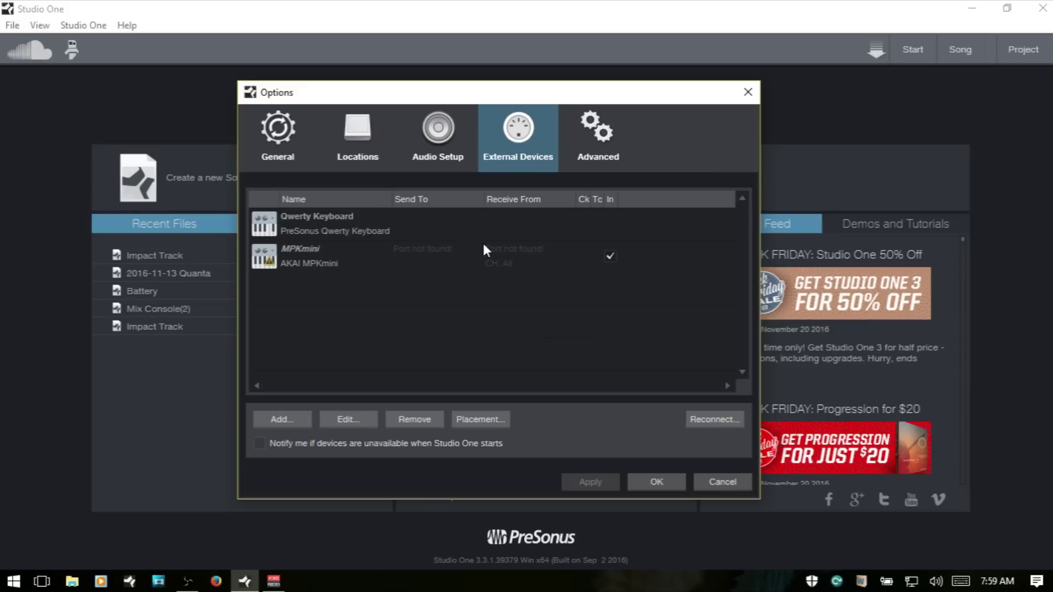
click(280, 421)
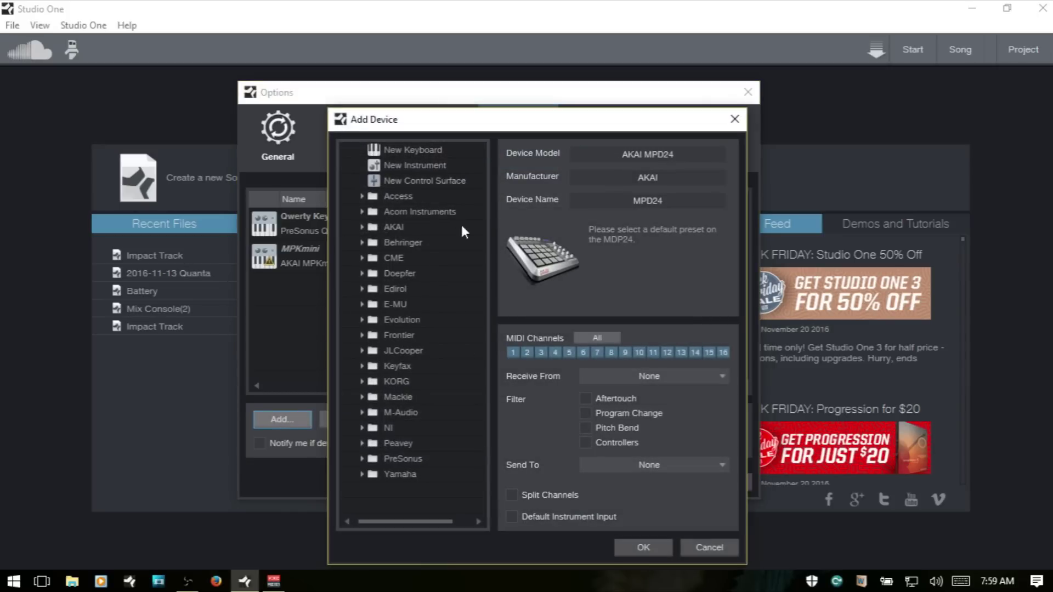
click(362, 227)
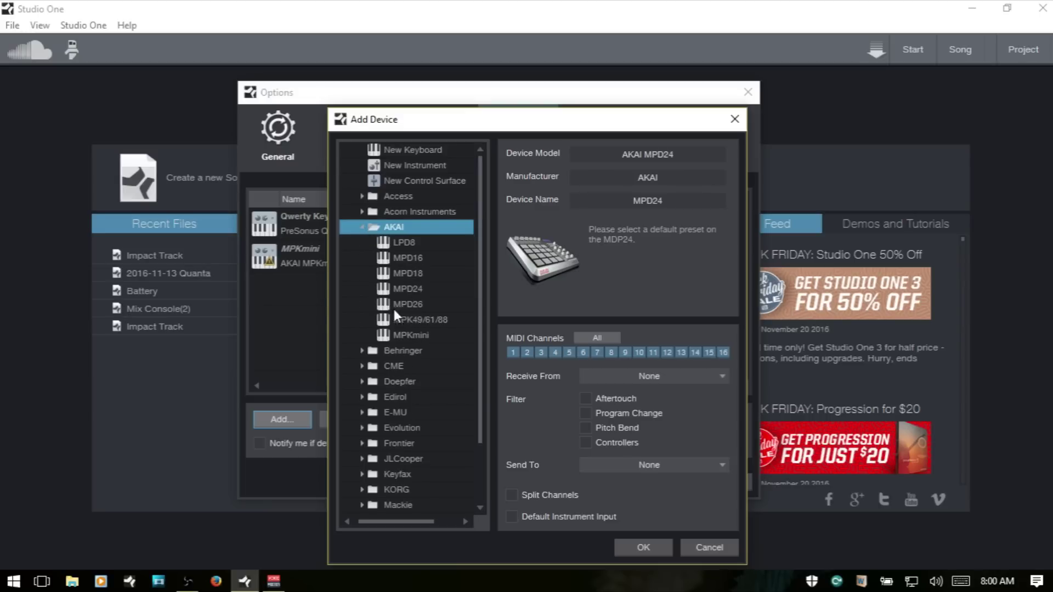
click(409, 289)
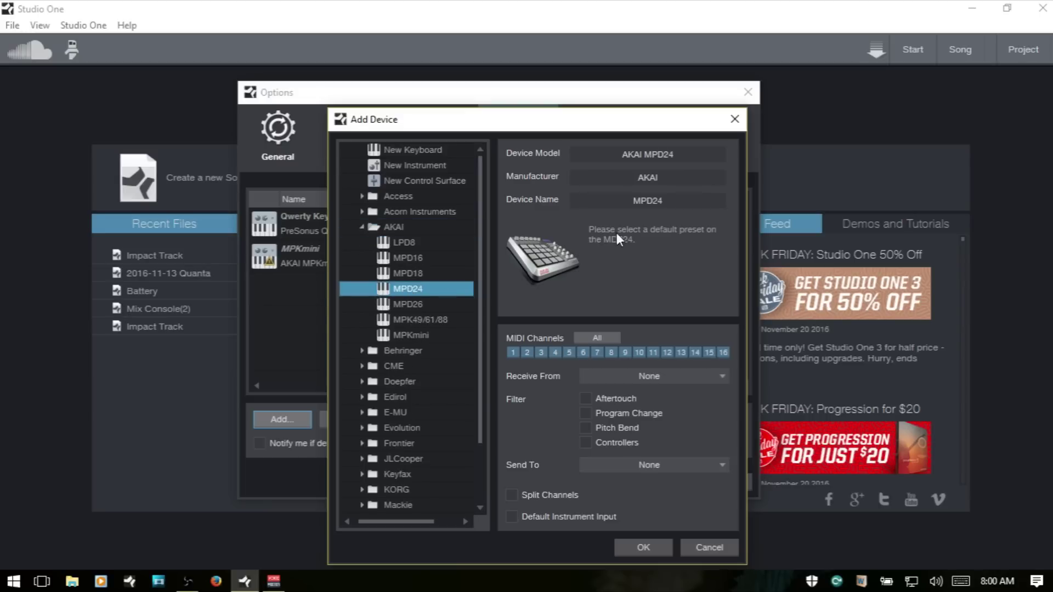
click(595, 335)
click(543, 355)
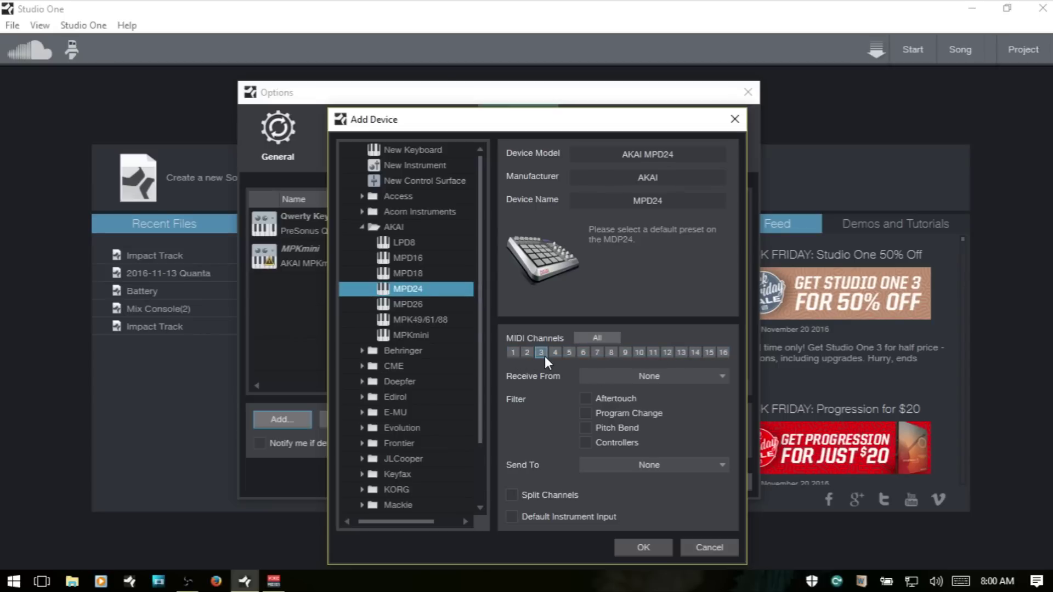
click(597, 338)
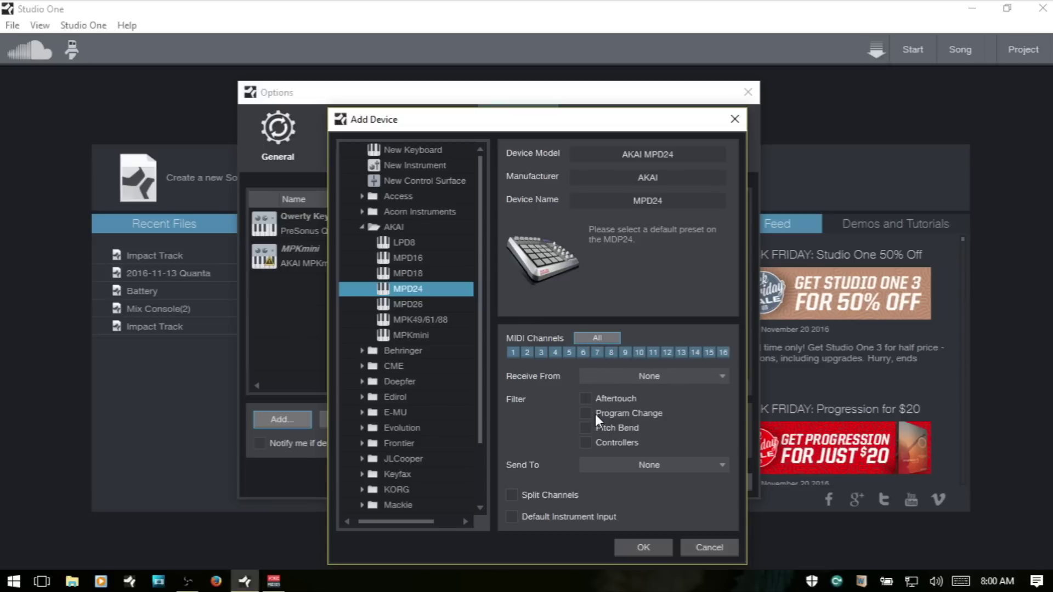
click(512, 517)
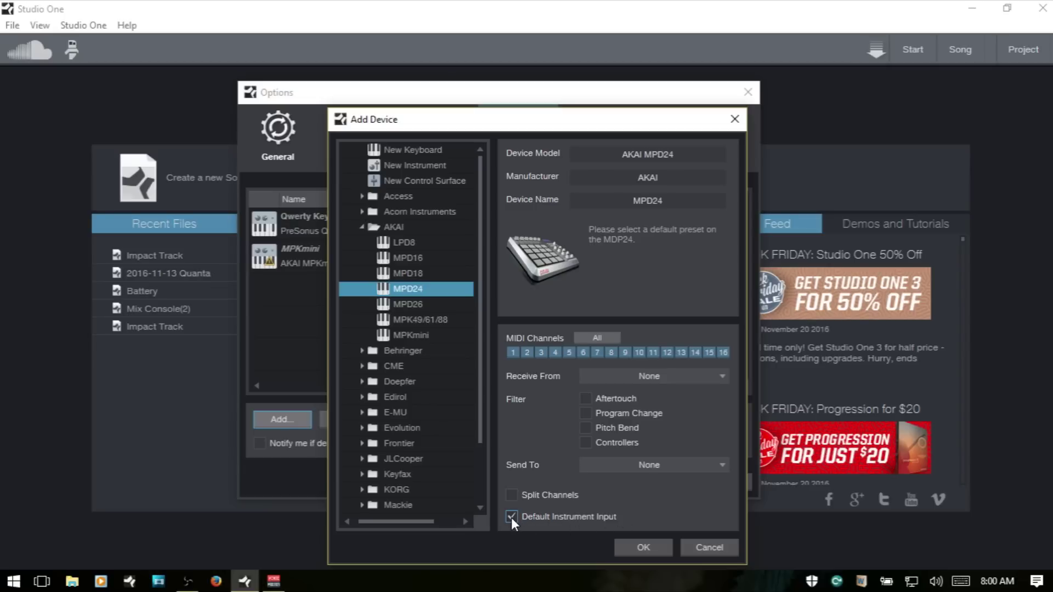
click(707, 547)
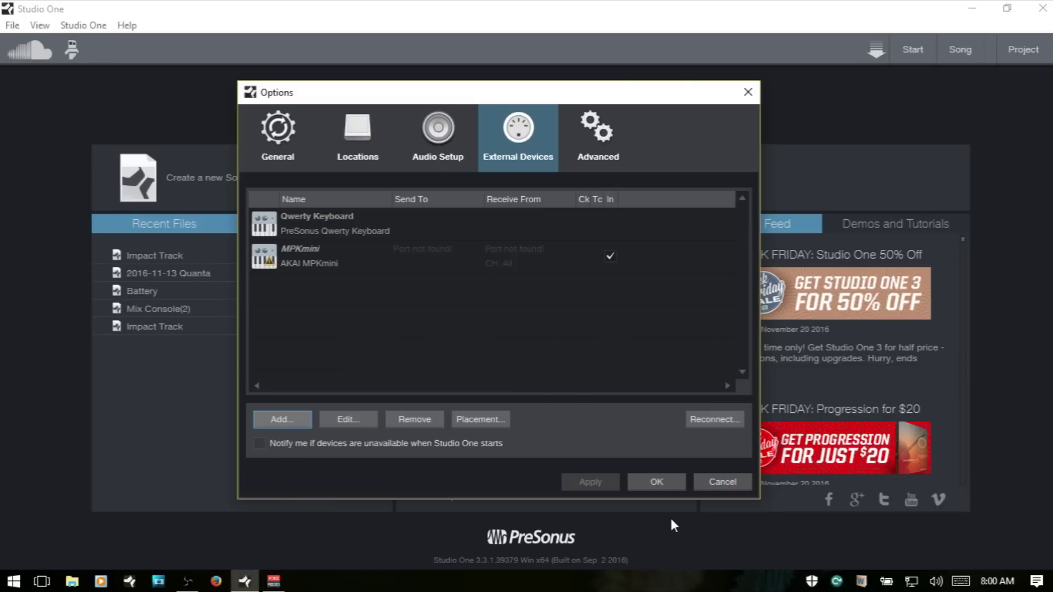
click(718, 483)
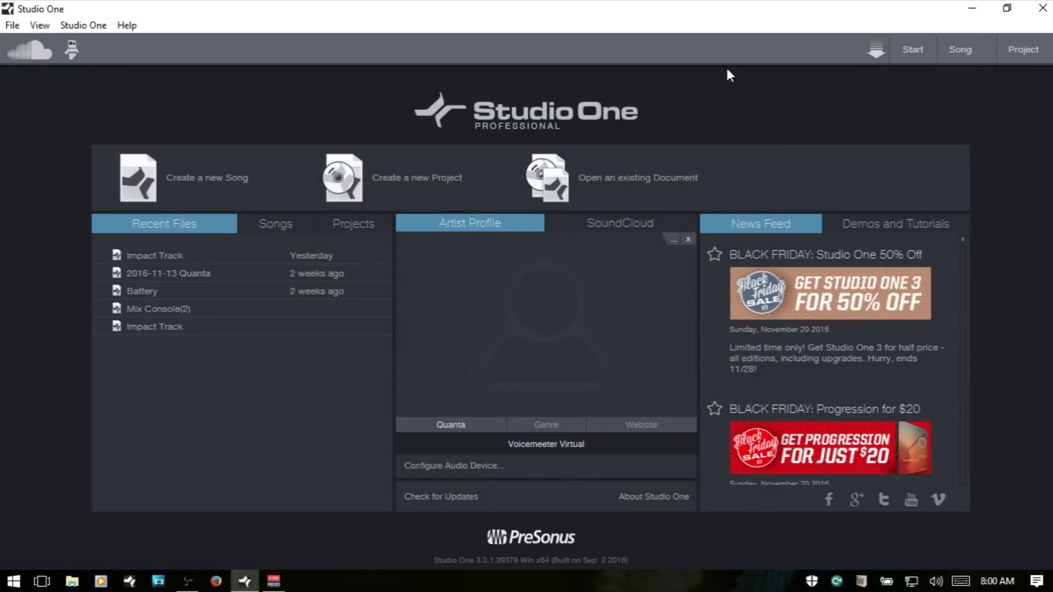
- Reopen the program options to check the audio setup and close them without changes
key(ctrl+comma)
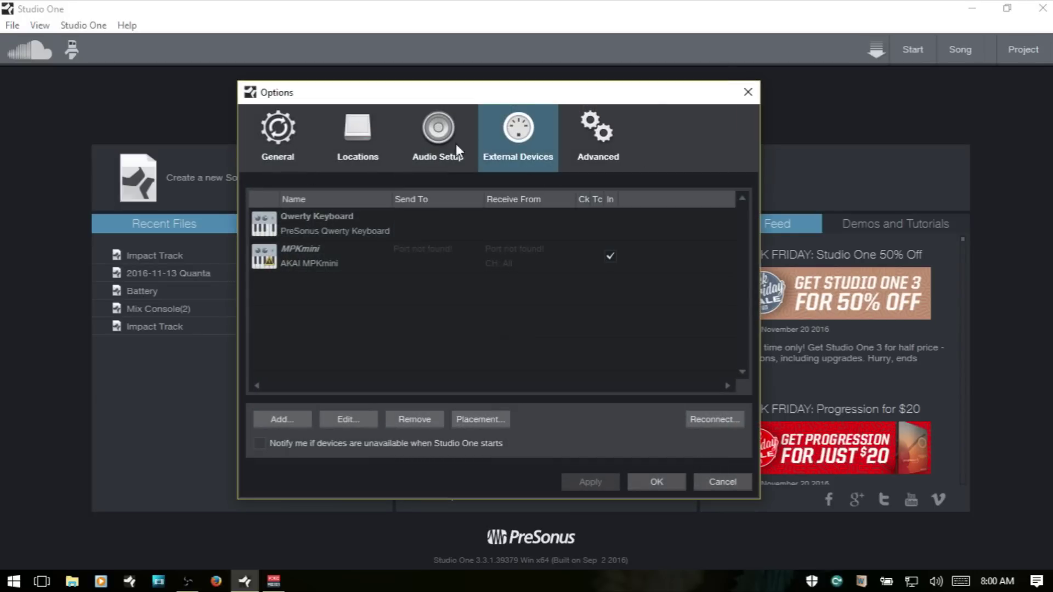
click(437, 132)
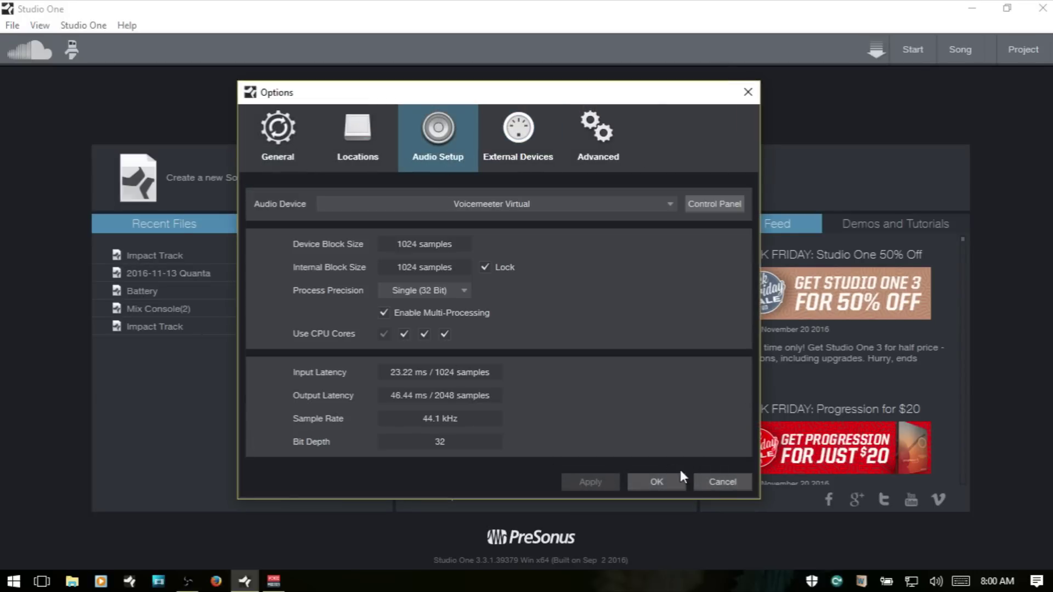
click(716, 479)
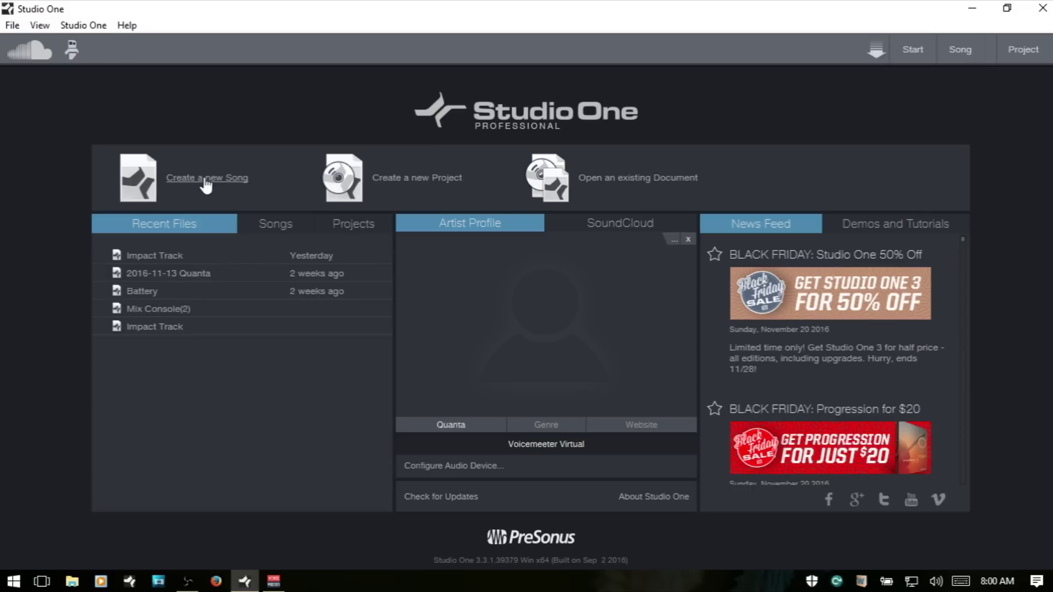
- Create a new empty song titled Tutorial, with the Desktop as its save location
click(215, 183)
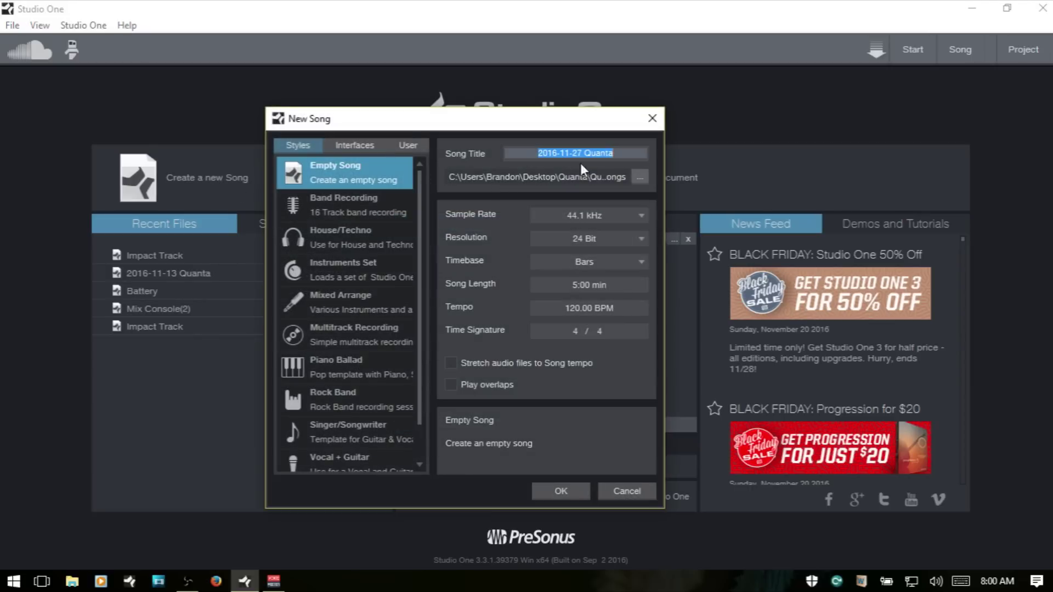
text(Tut)
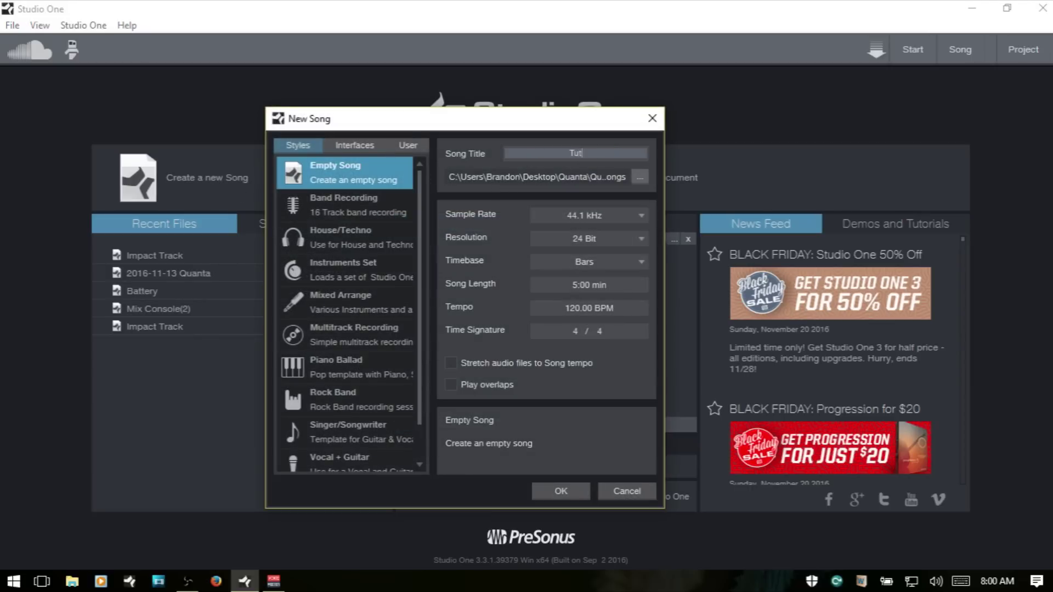
text(orial)
click(638, 177)
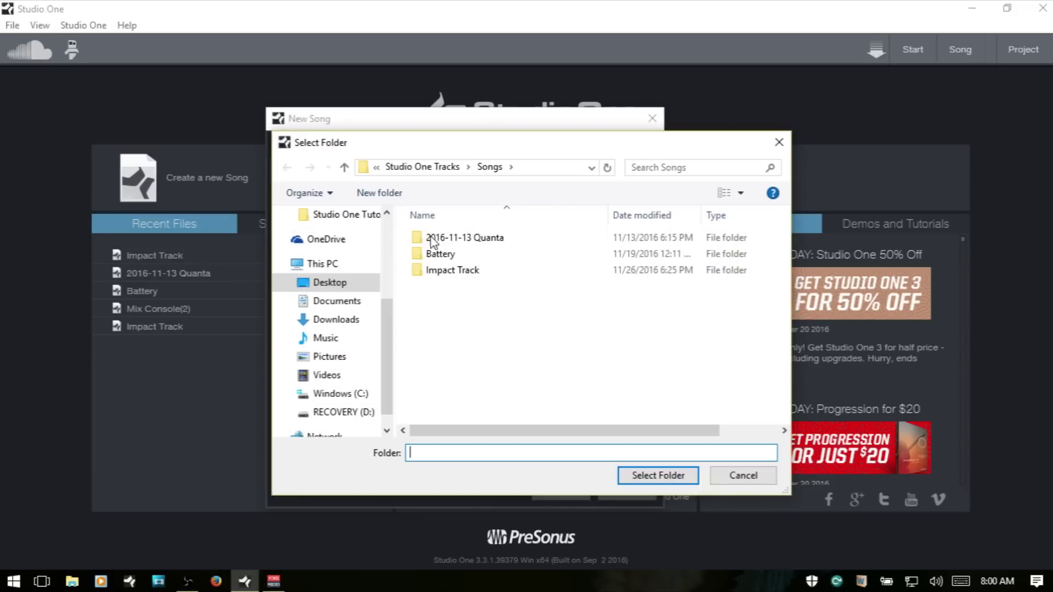
click(324, 283)
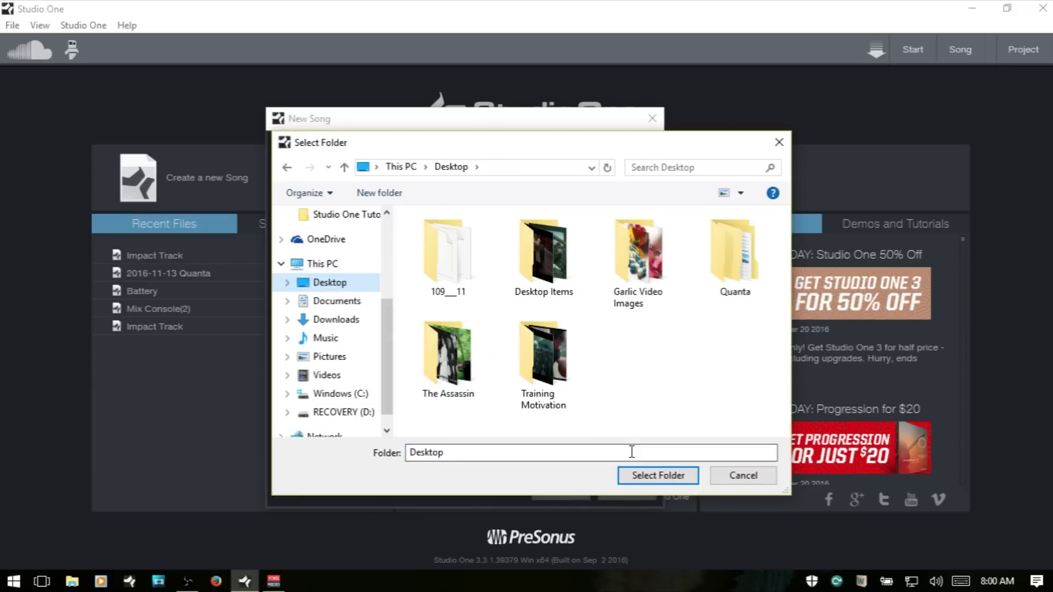
click(659, 477)
click(549, 496)
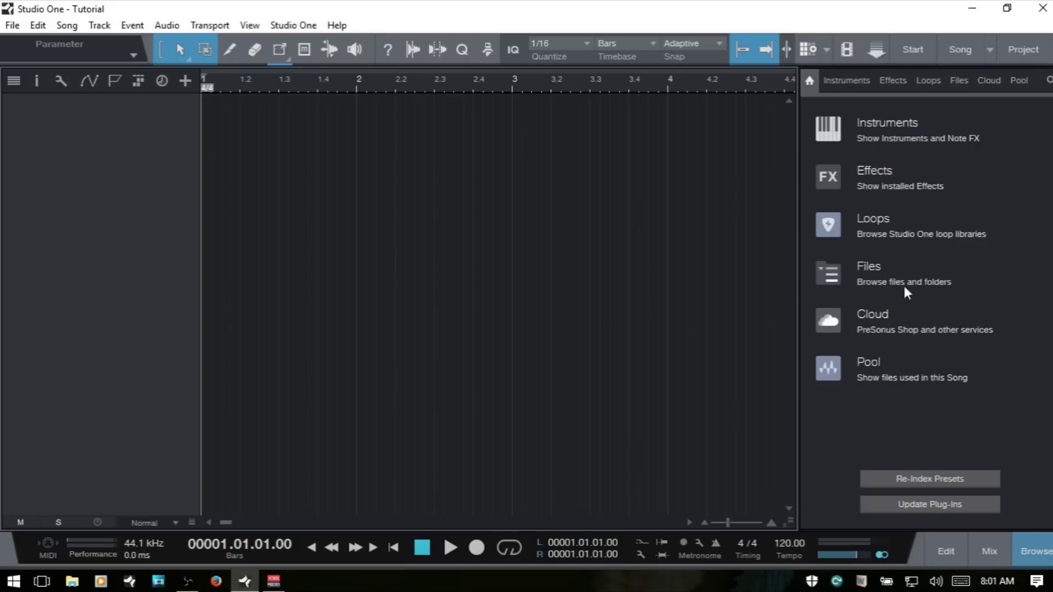
- Hide the browser and view the editor, the mix console and the track inspector in turn, closing each one again
key(F5)
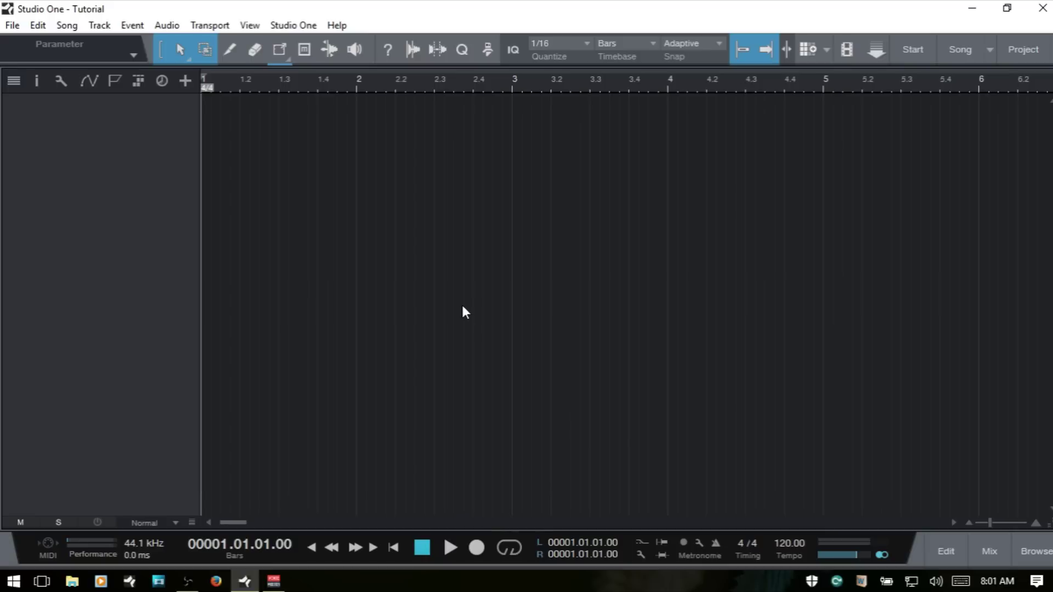
key(F2)
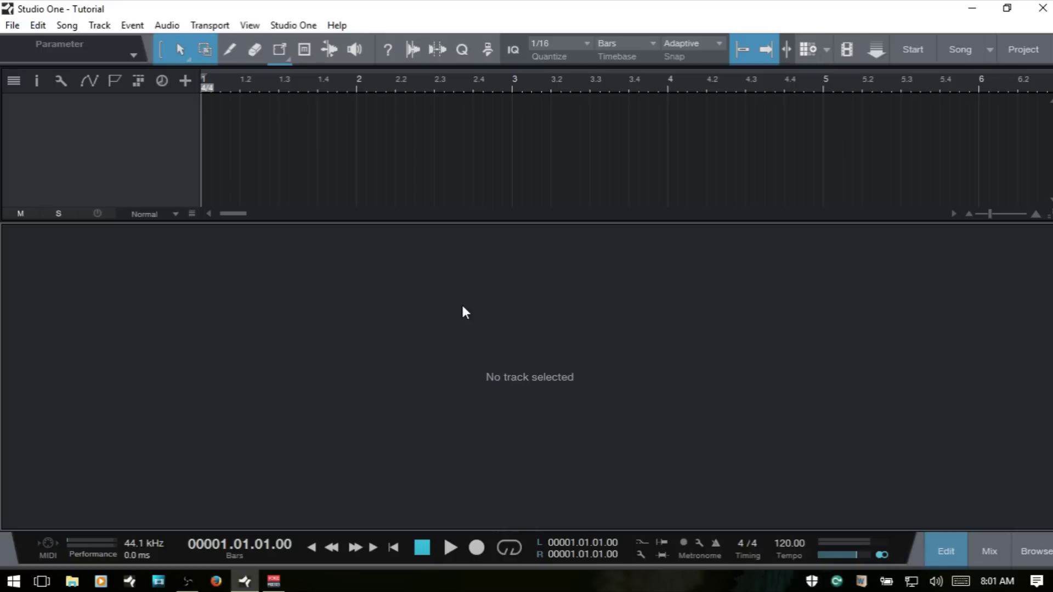
key(F2)
key(F3)
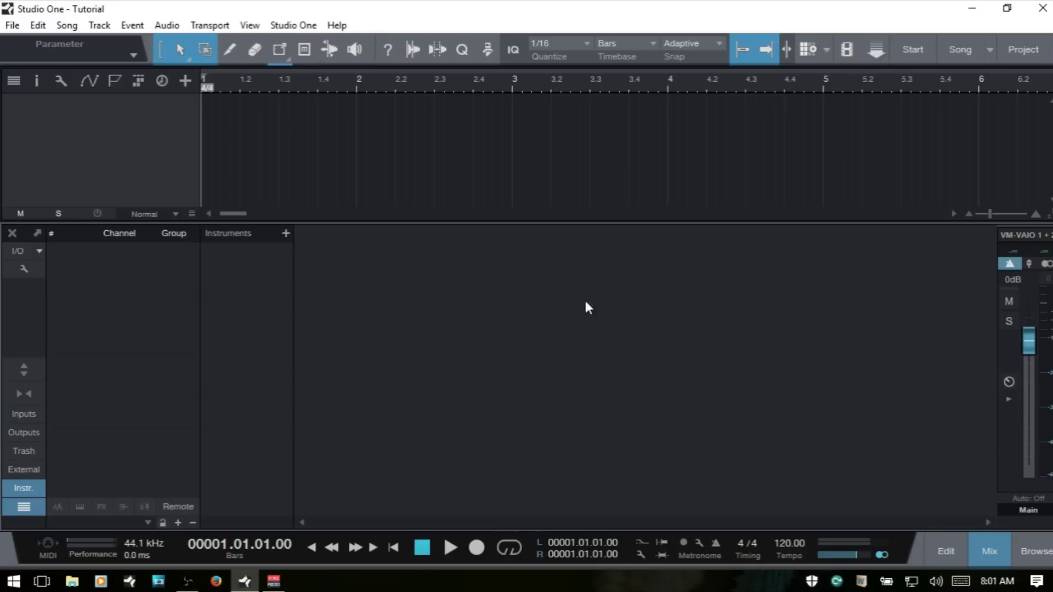
key(F3)
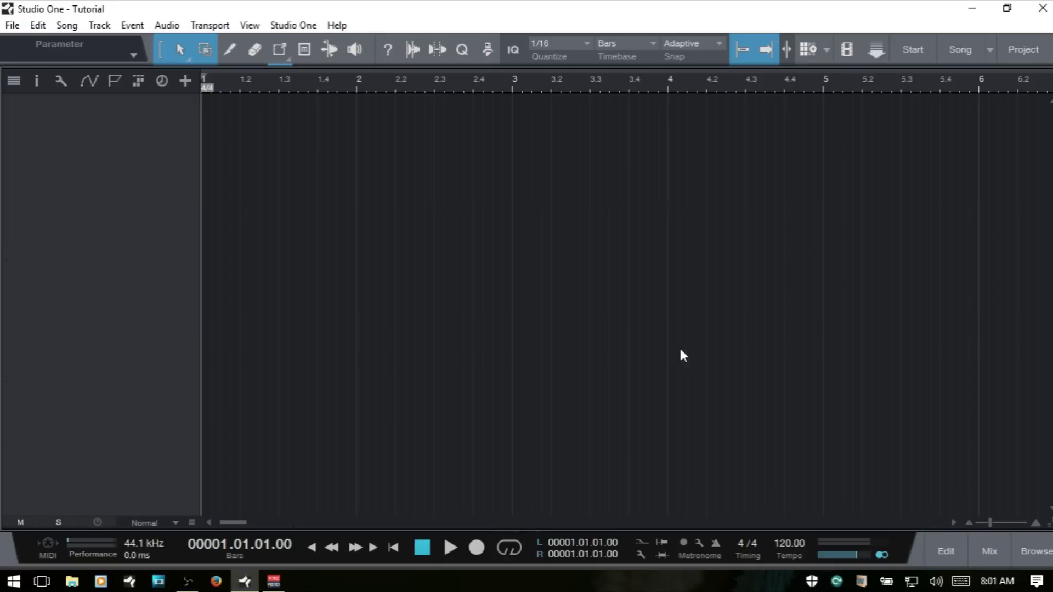
key(F4)
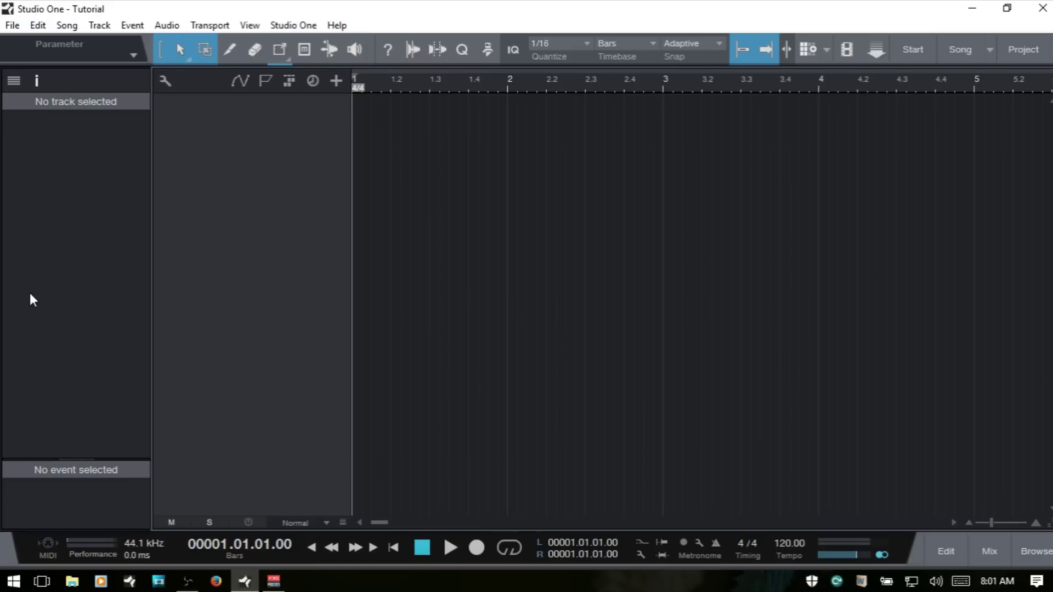
key(F4)
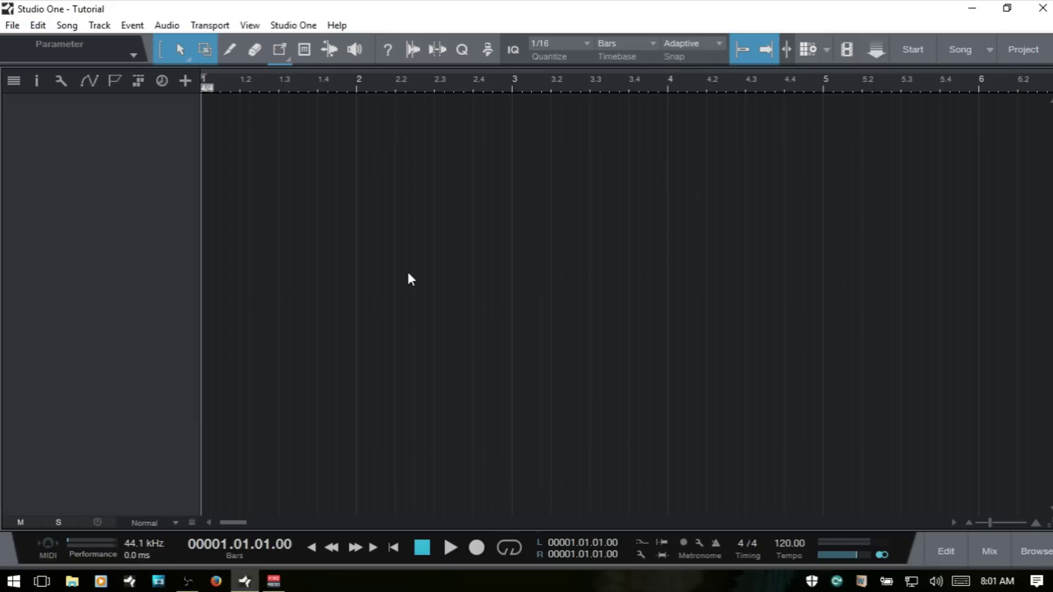
- Show the browser again and look through its Instruments, Effects, Loops, Files and Pool sections
key(F5)
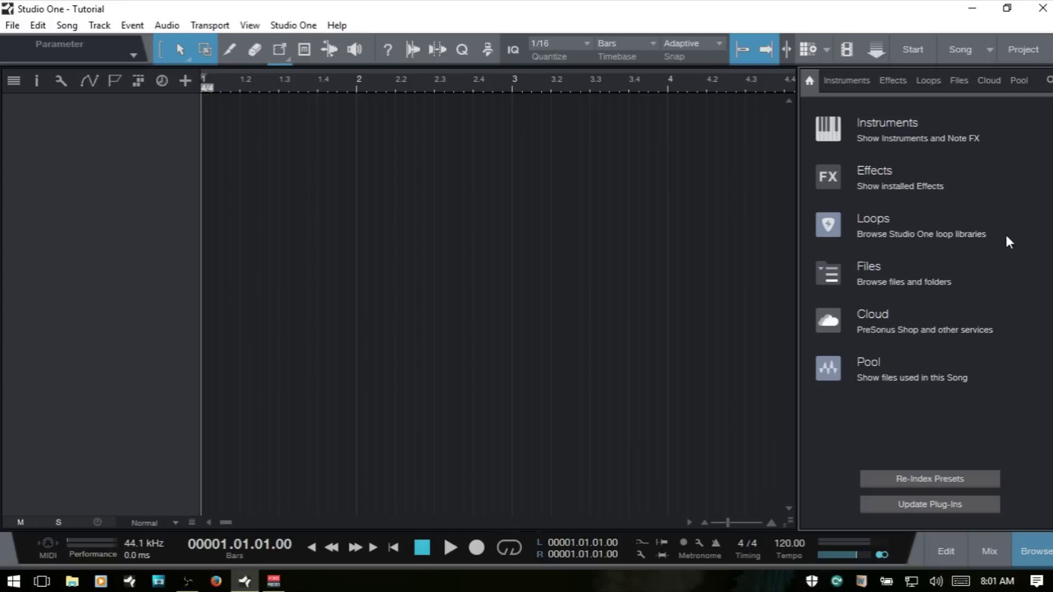
key(F6)
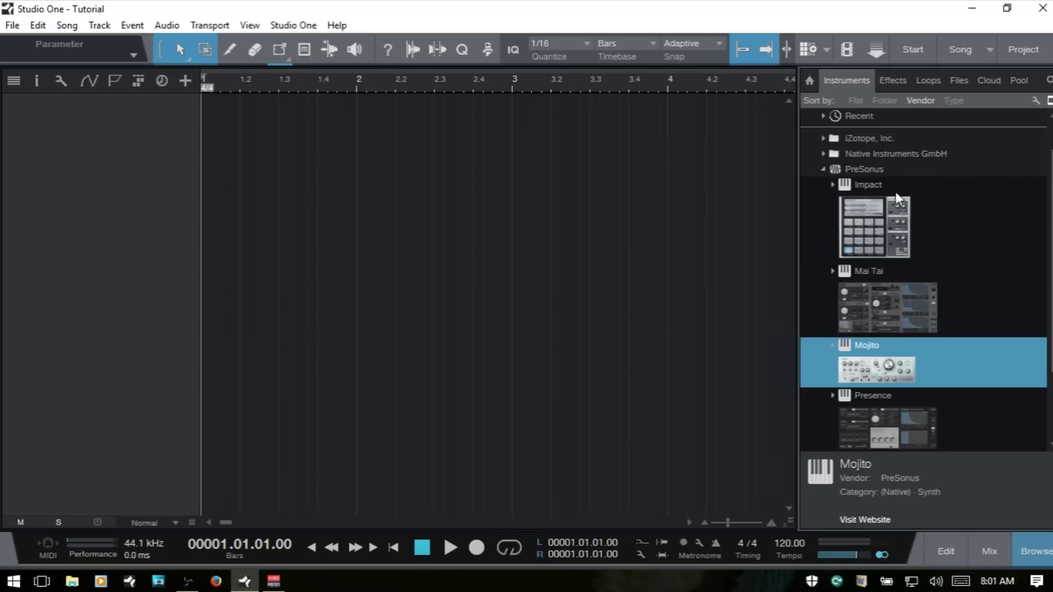
key(F7)
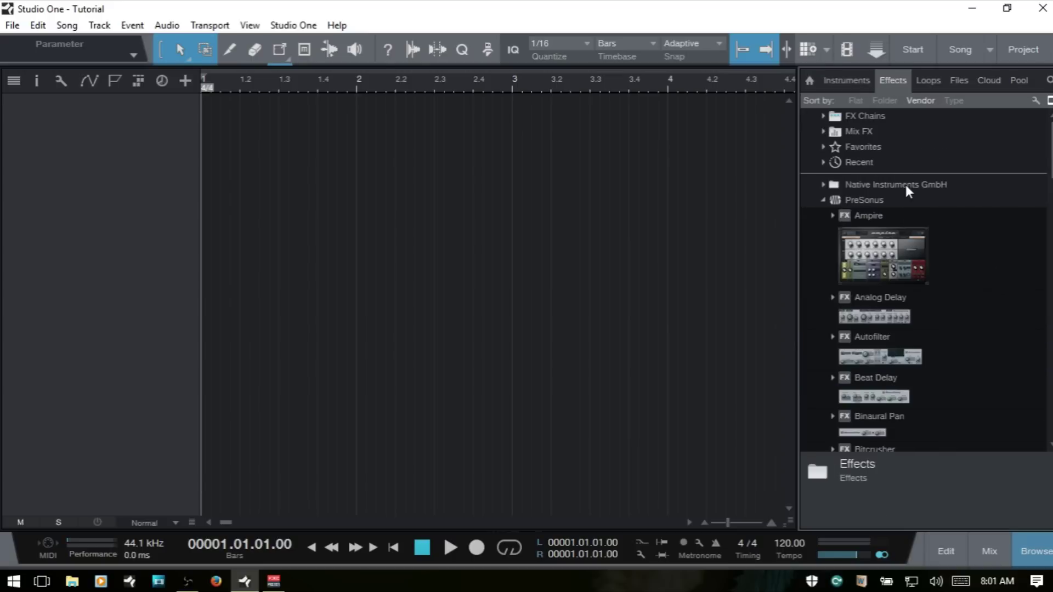
key(F8)
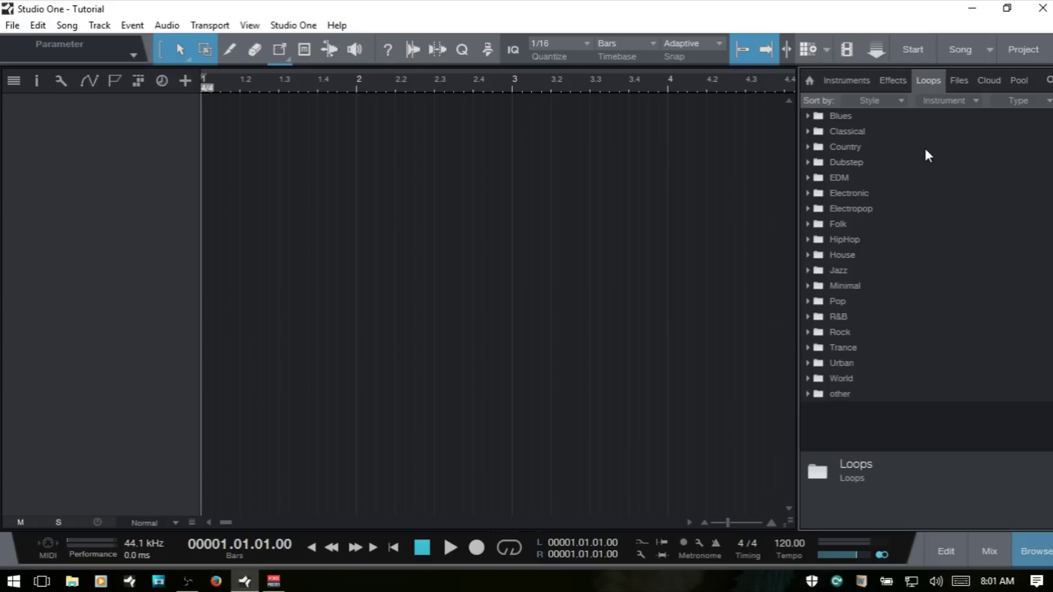
key(F9)
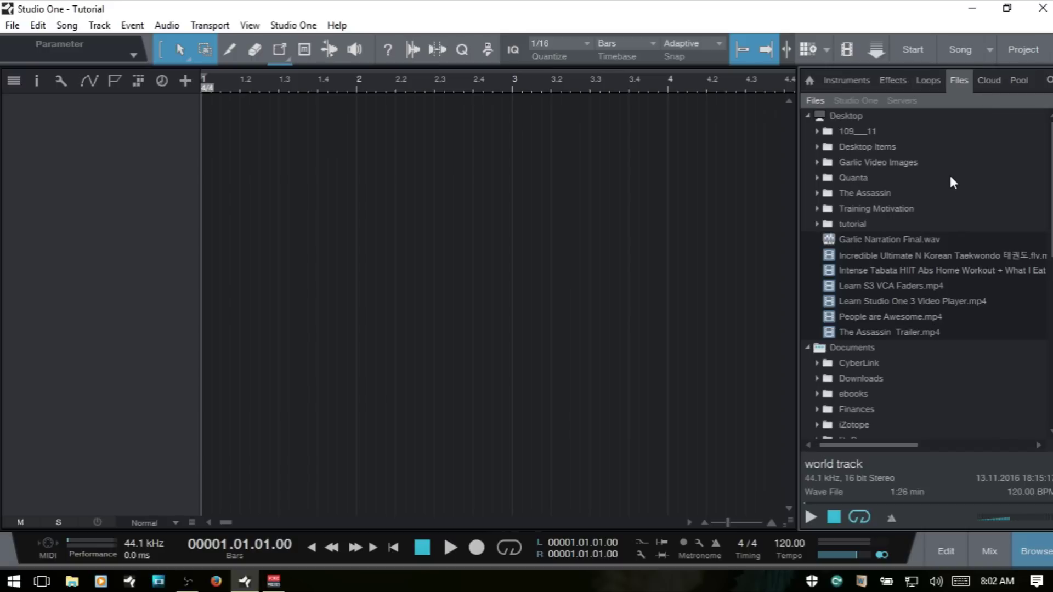
key(F10)
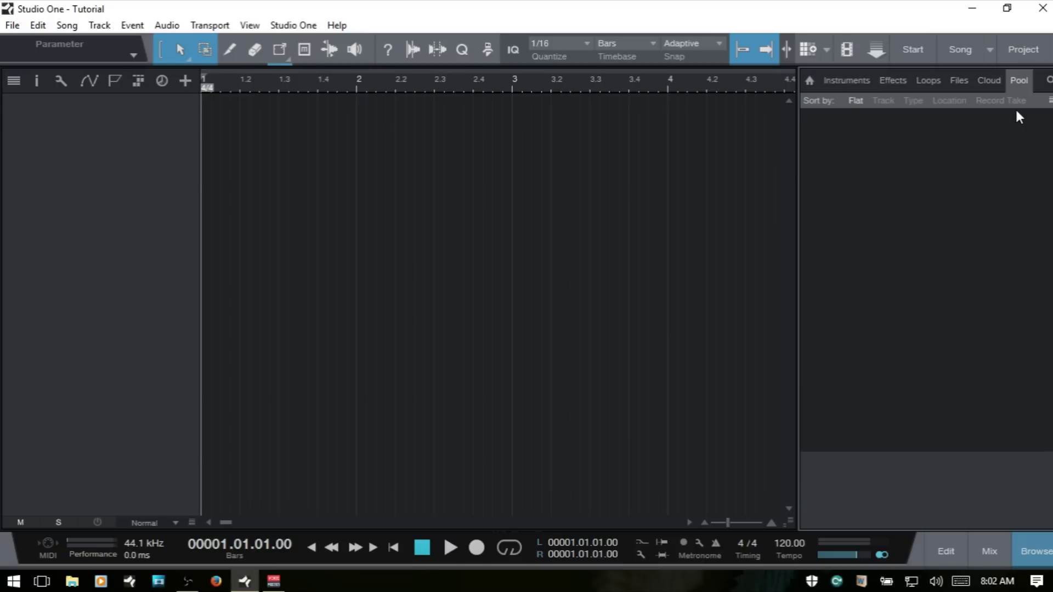
- Add the PreSonus Mojito synth to the empty arrangement as a new instrument track and make the track taller
key(F5)
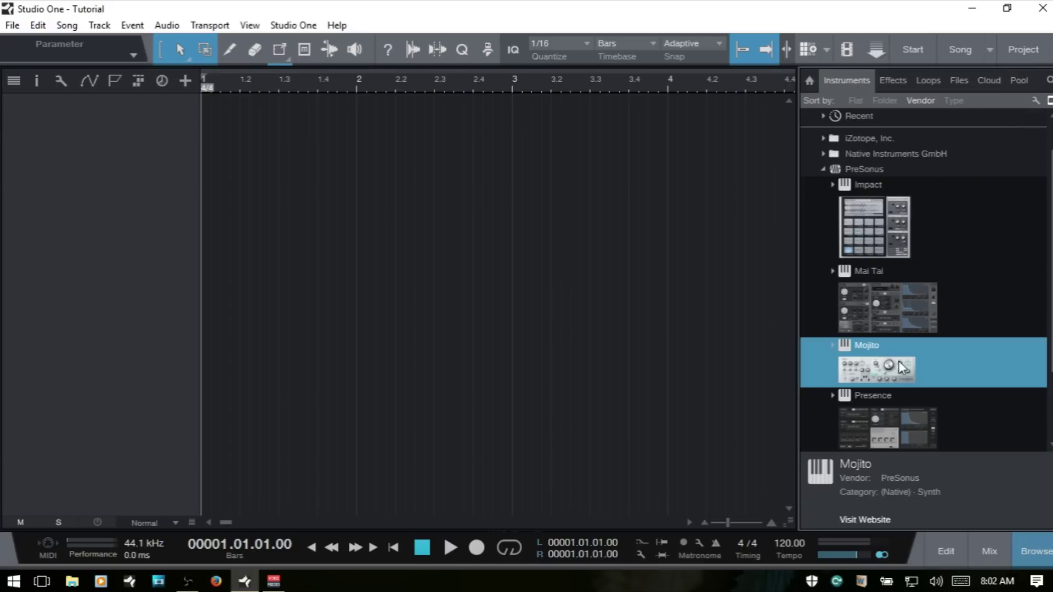
drag(900, 370, 337, 219)
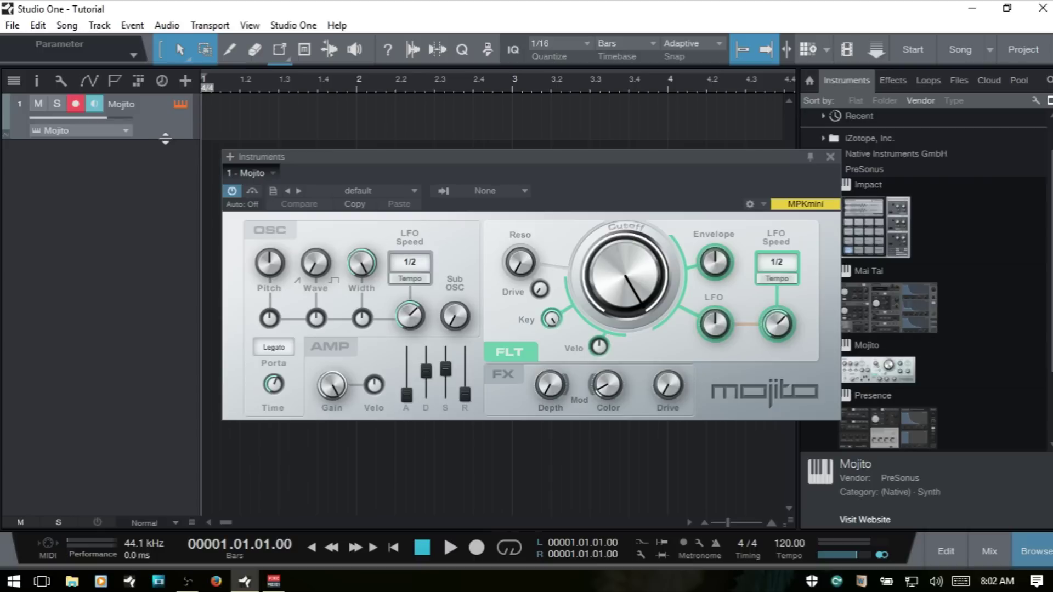
drag(165, 139, 159, 199)
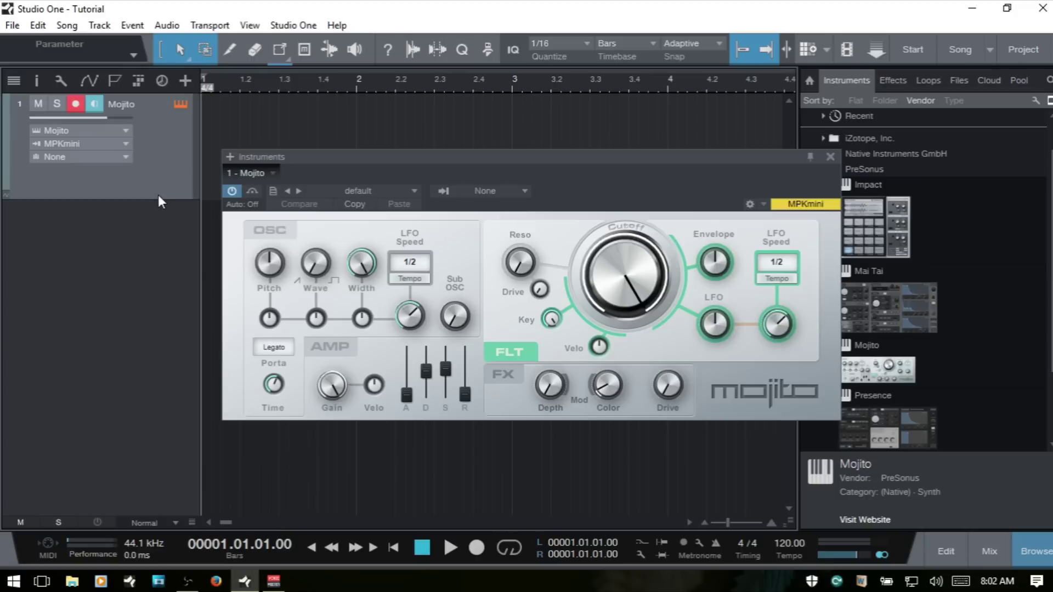
- Try the Medium track height, switch to Large, and shorten the Mojito track slightly by hand
click(175, 528)
click(173, 479)
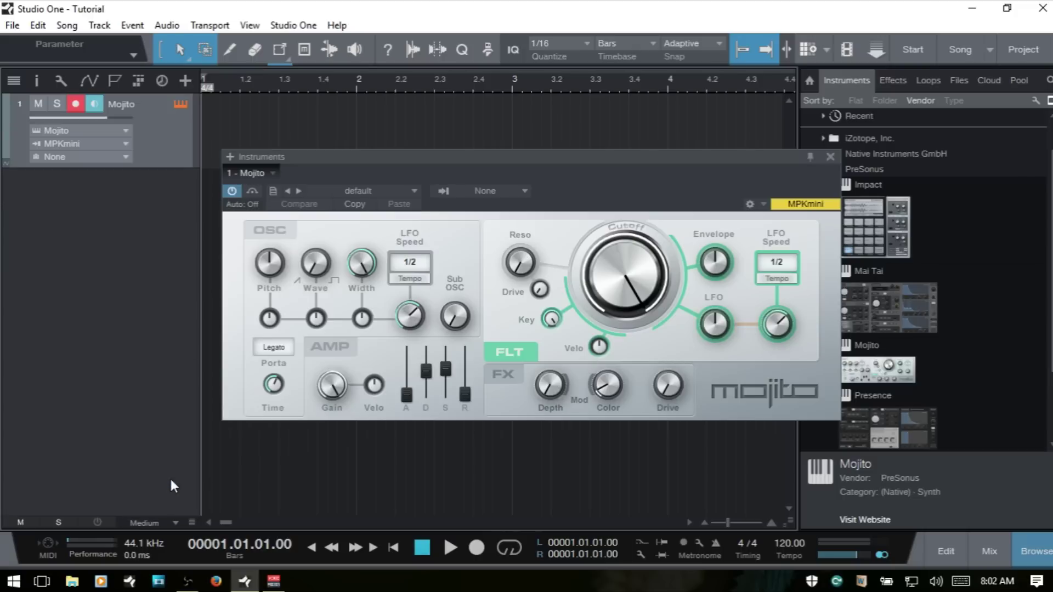
click(174, 528)
click(159, 500)
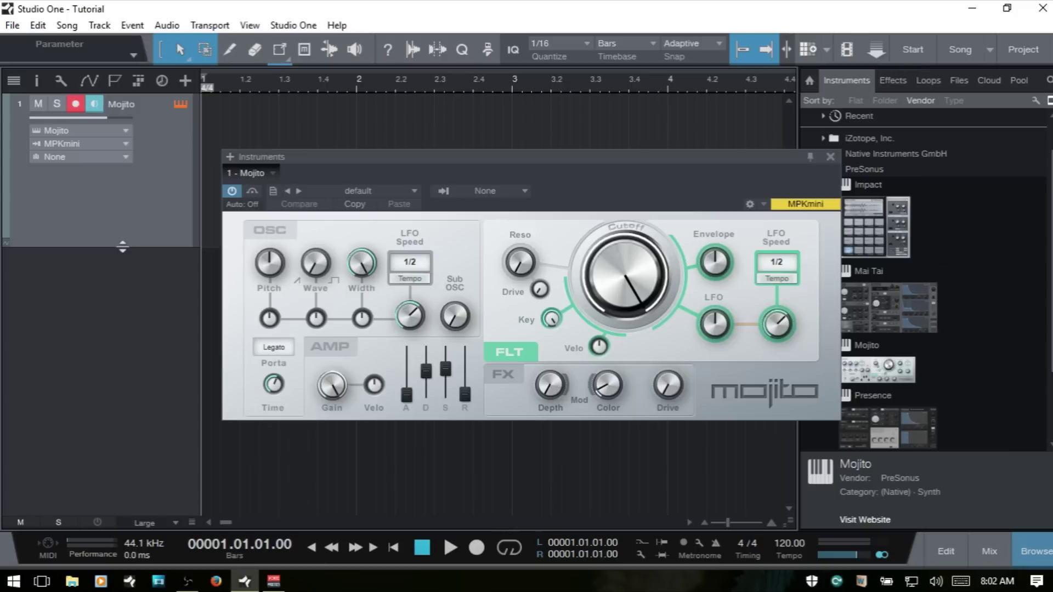
drag(123, 247, 122, 210)
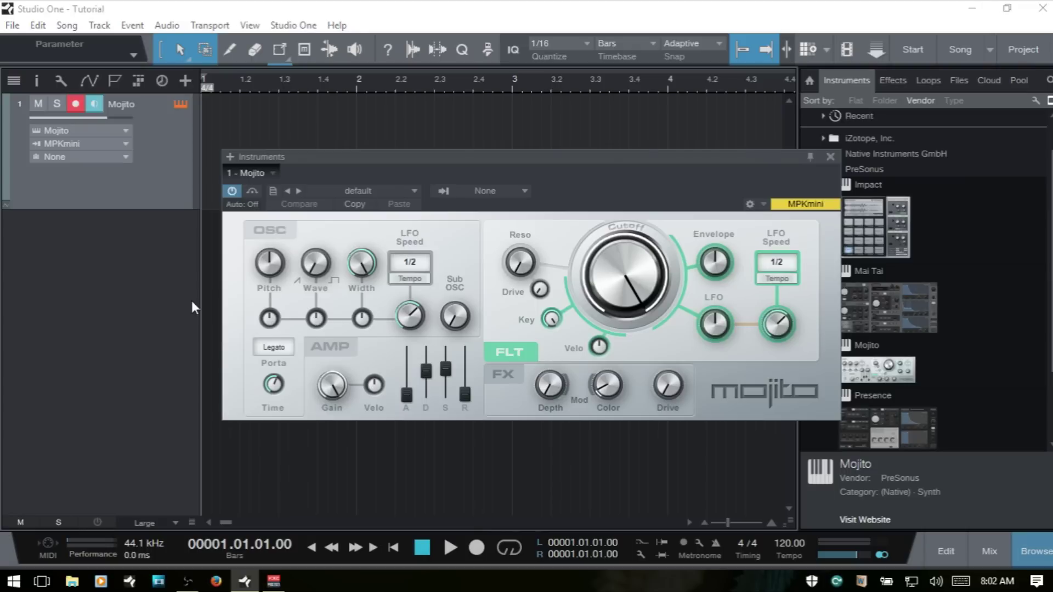
- Reconnect the AKAI MPKmini in the external devices options and accept the options
key(ctrl+comma)
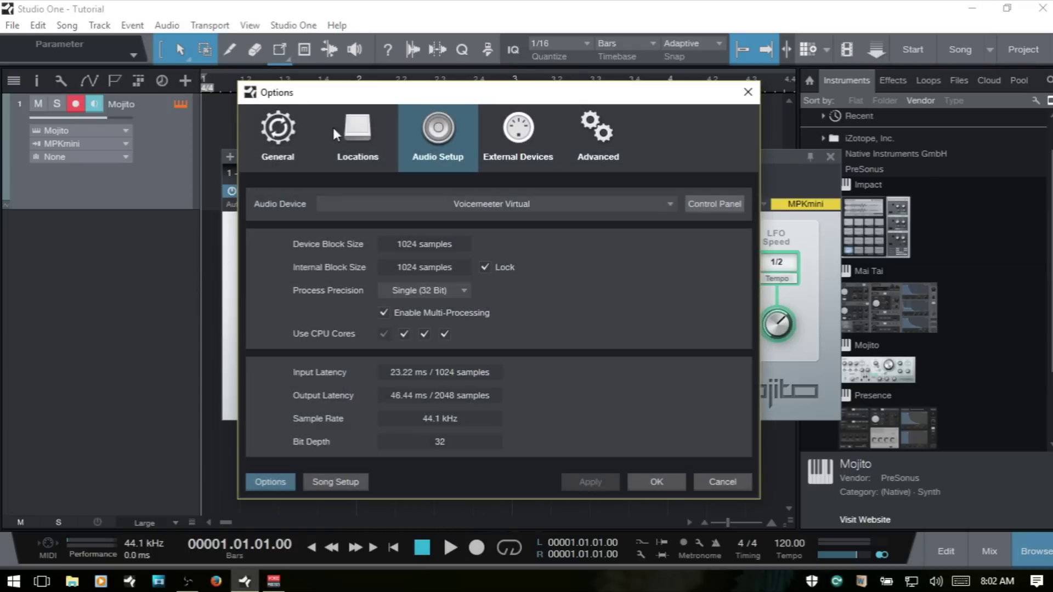
click(518, 139)
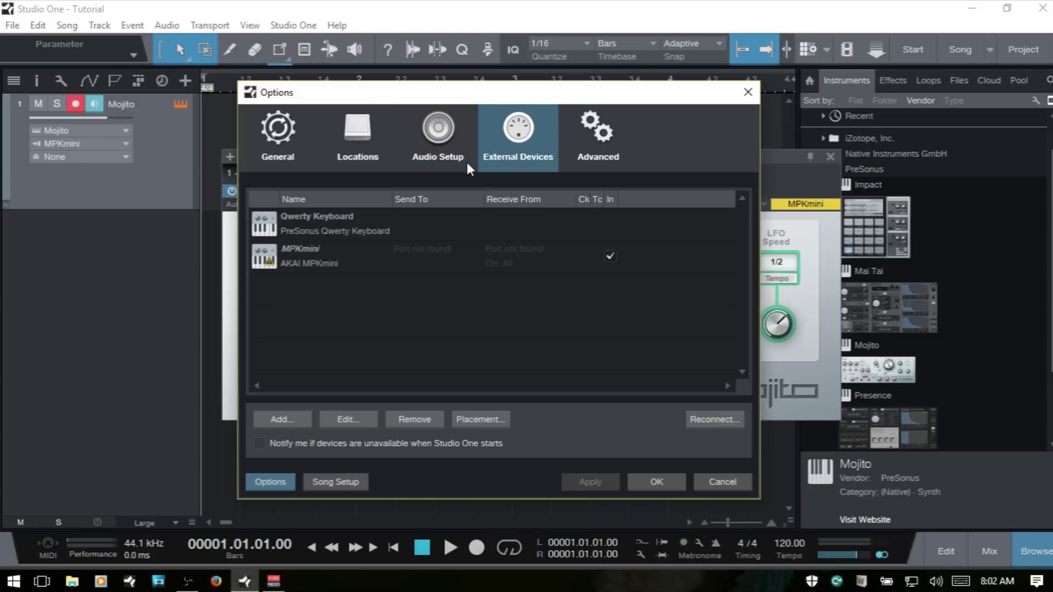
click(323, 257)
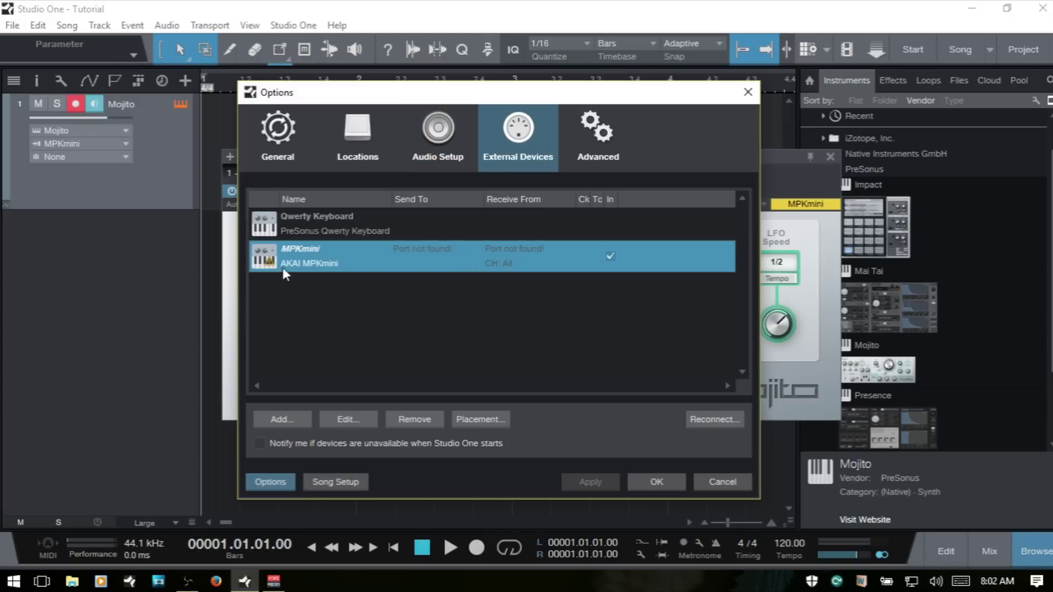
click(717, 420)
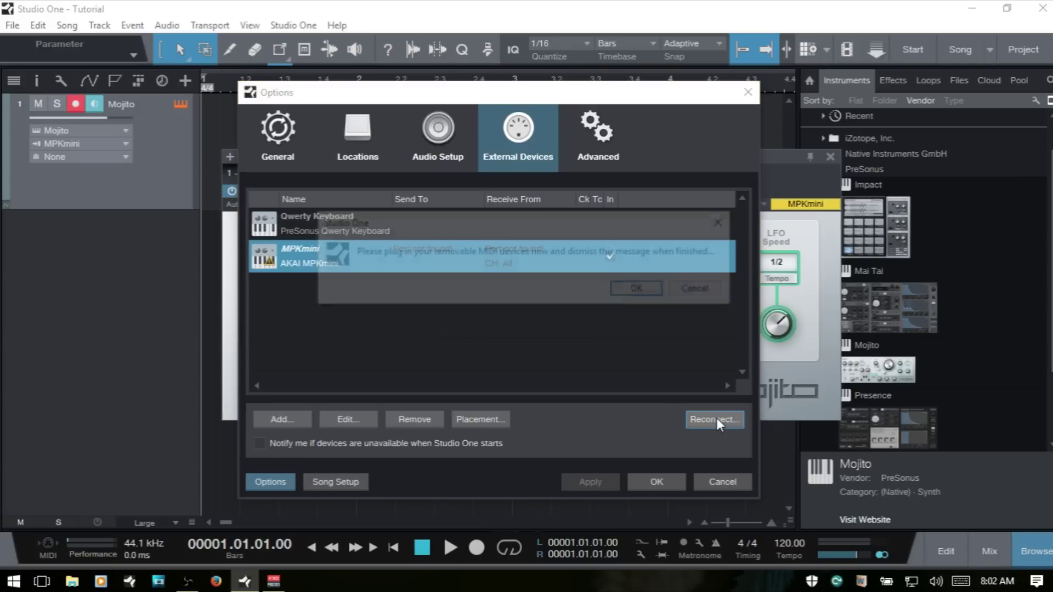
click(639, 290)
click(665, 484)
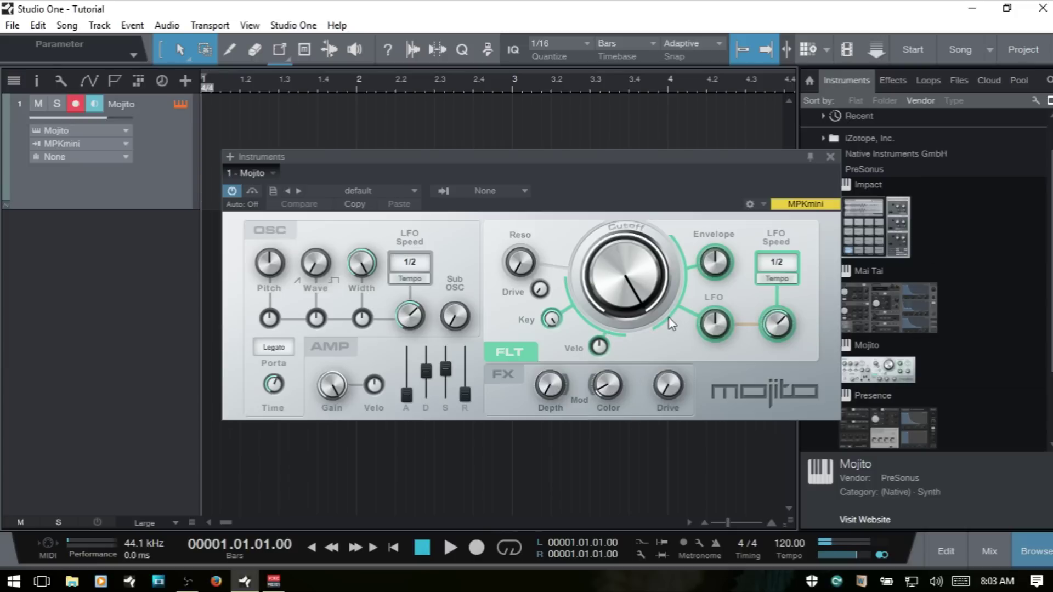
- Reposition the Mojito instrument window and switch the instrument off and back on
drag(449, 157, 408, 139)
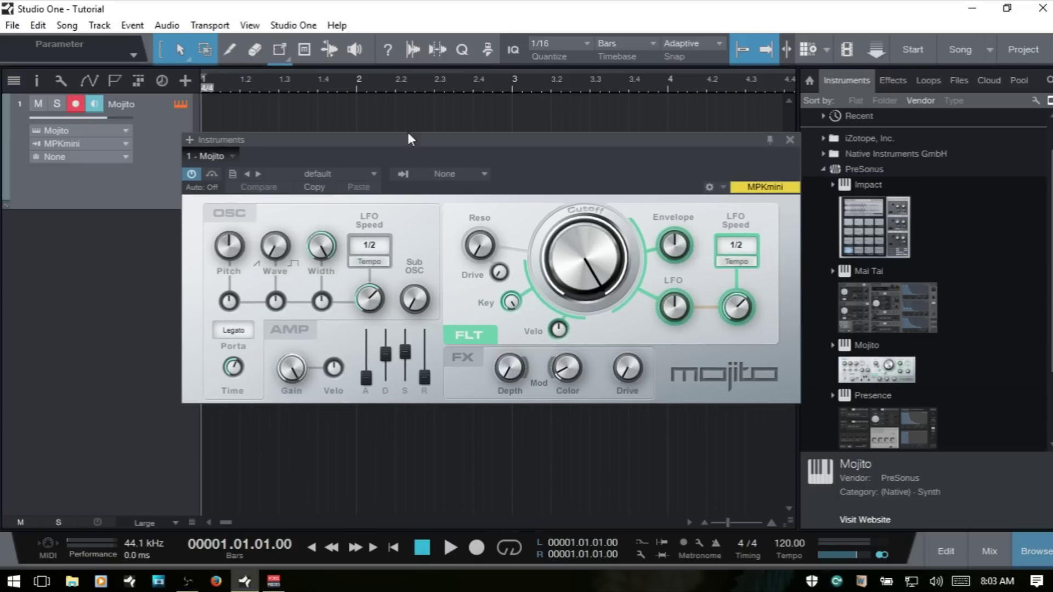
click(191, 175)
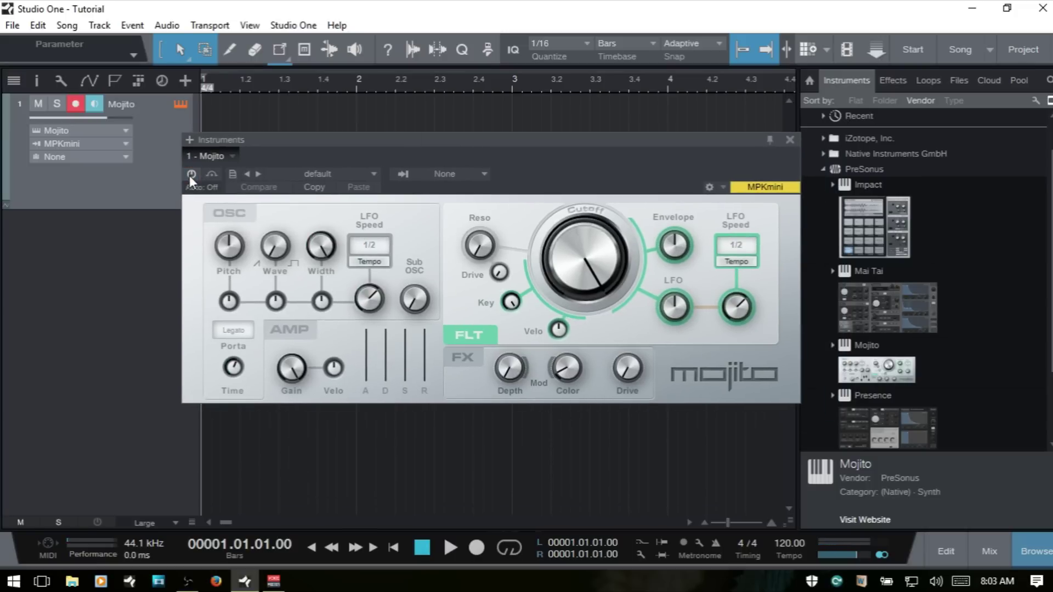
click(191, 174)
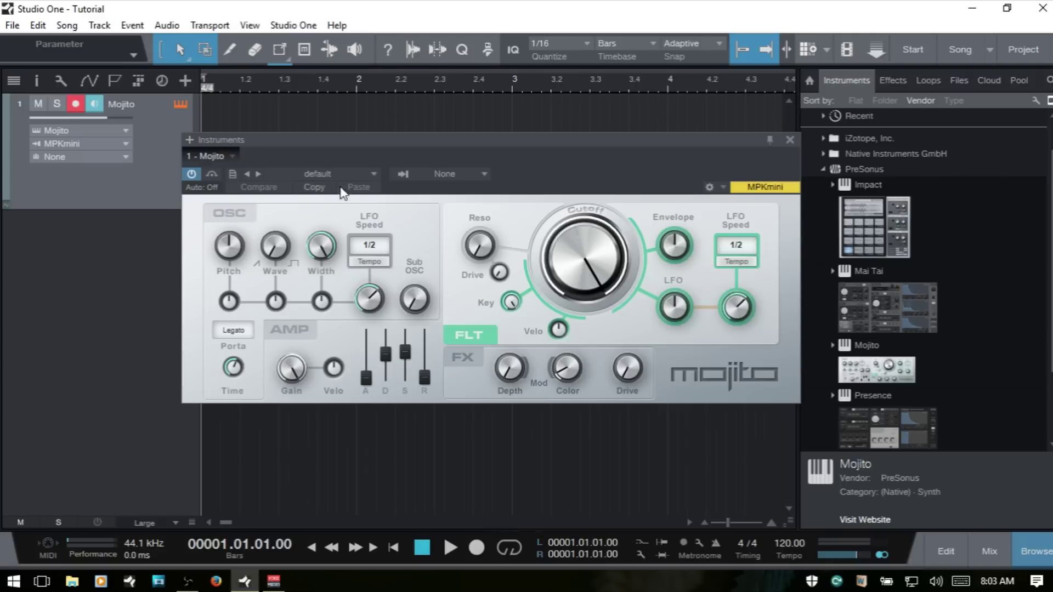
- Load the Dinky Mole preset in Mojito and close the instrument window
click(375, 174)
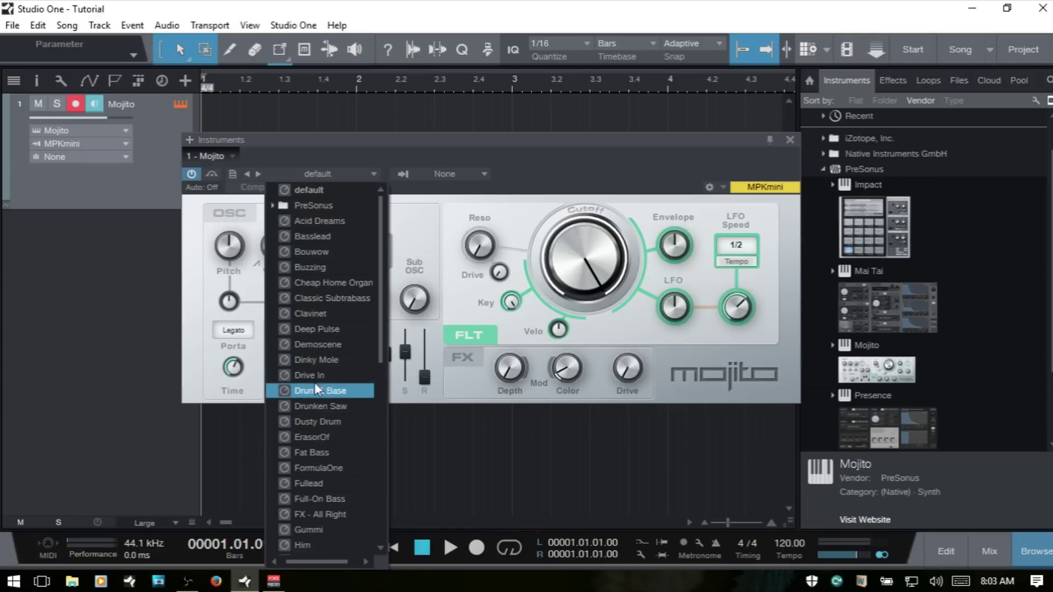
click(317, 361)
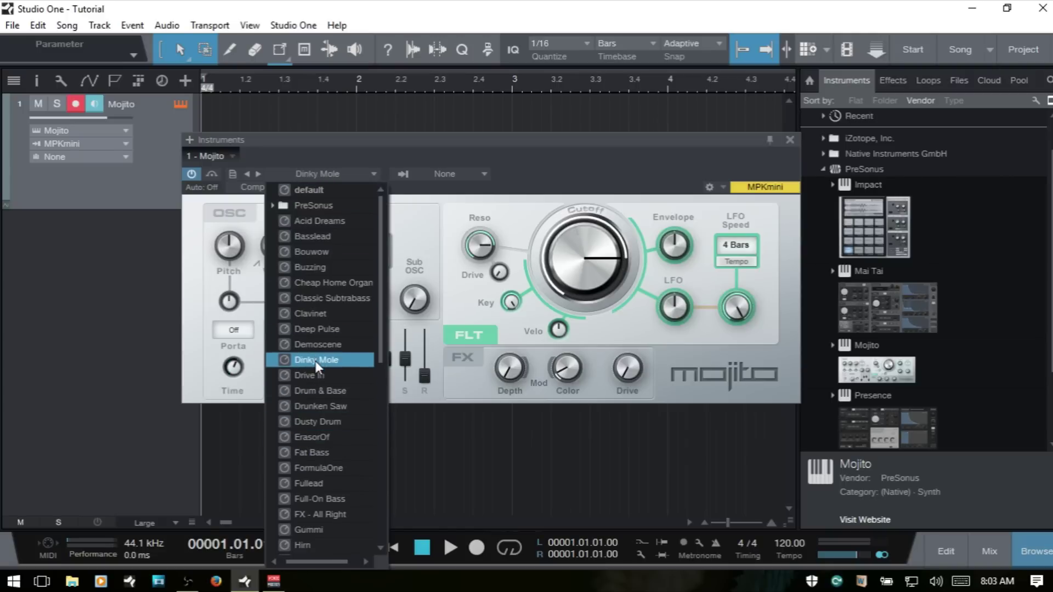
click(590, 146)
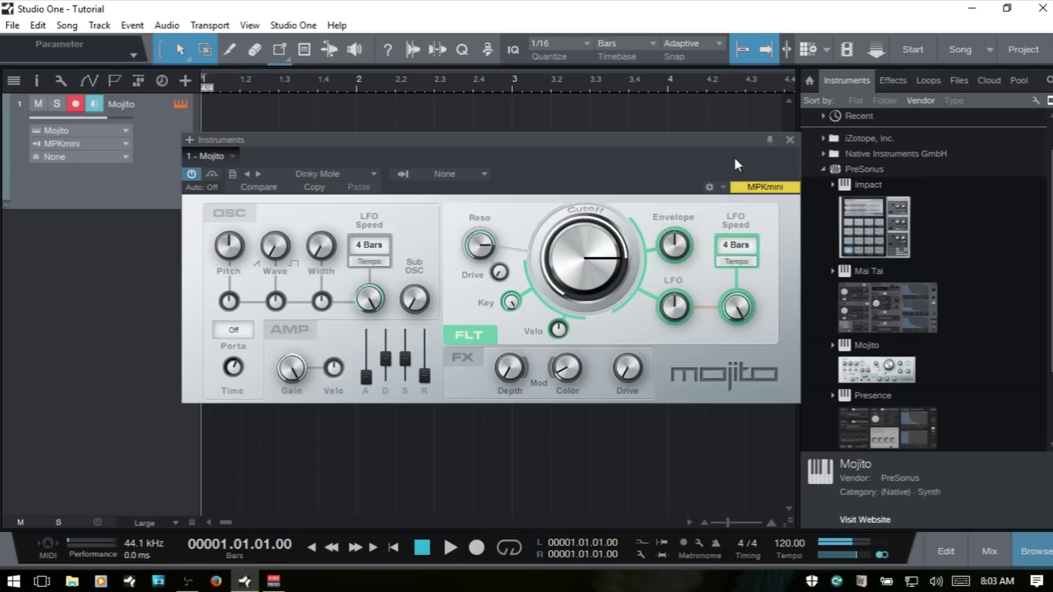
click(790, 139)
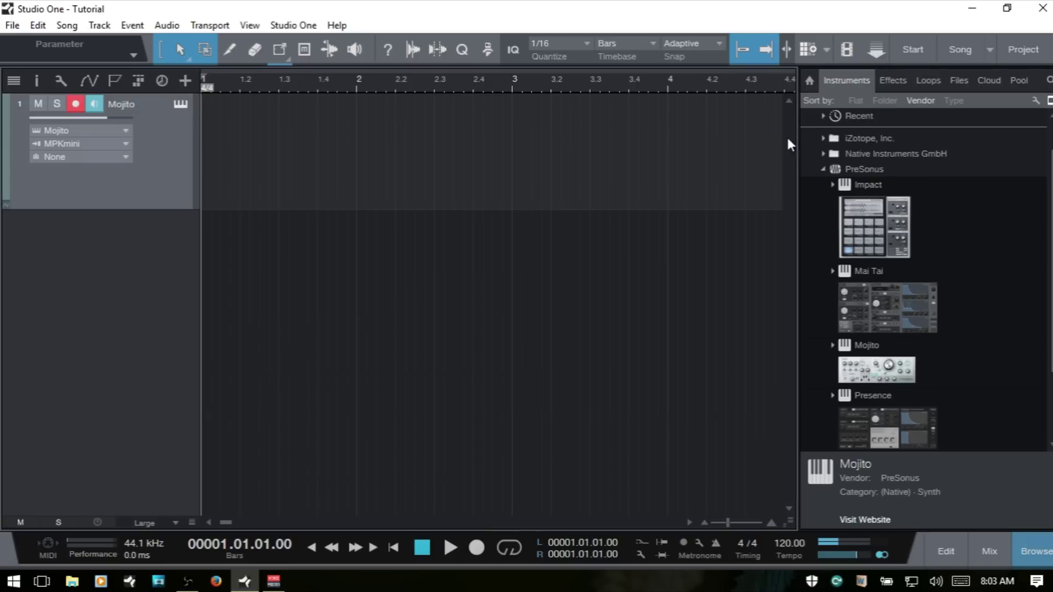
- Check the Mojito instrument window, close it, and record a MIDI phrase about three bars long on the Mojito track
click(180, 105)
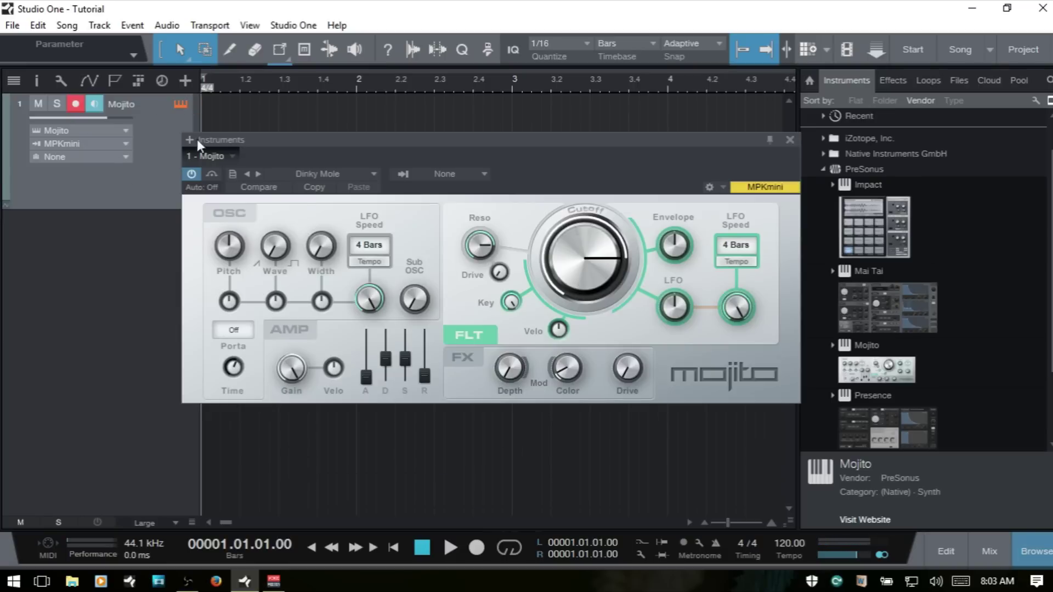
click(789, 140)
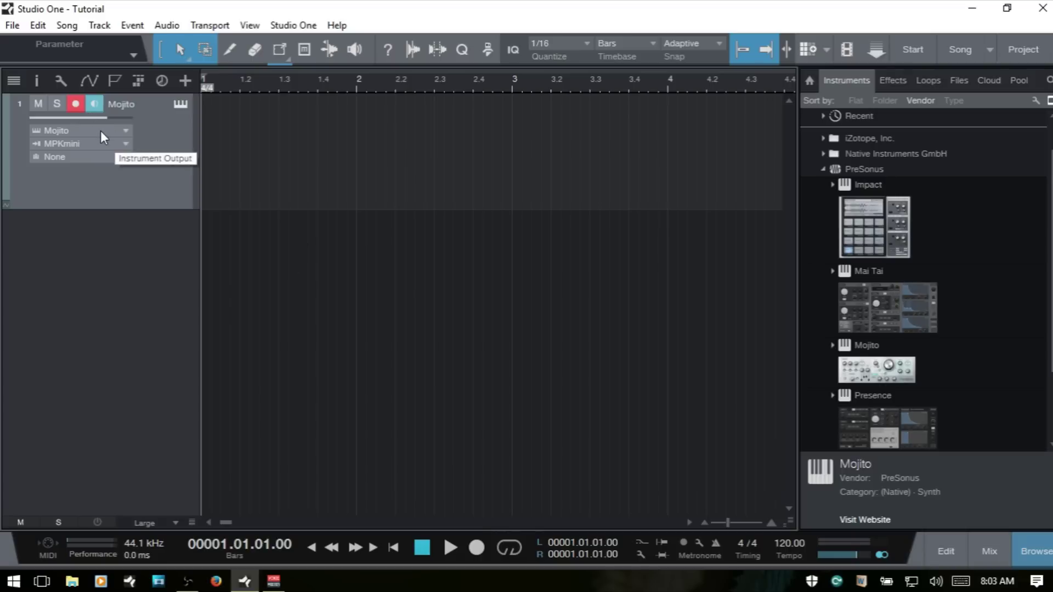
key(KP_Multiply)
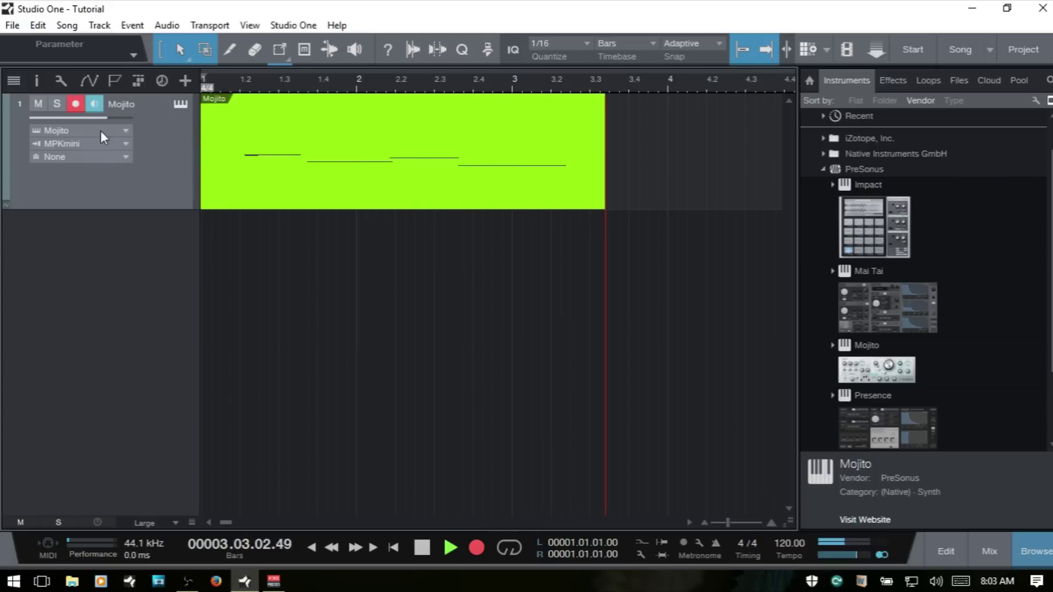
key(space)
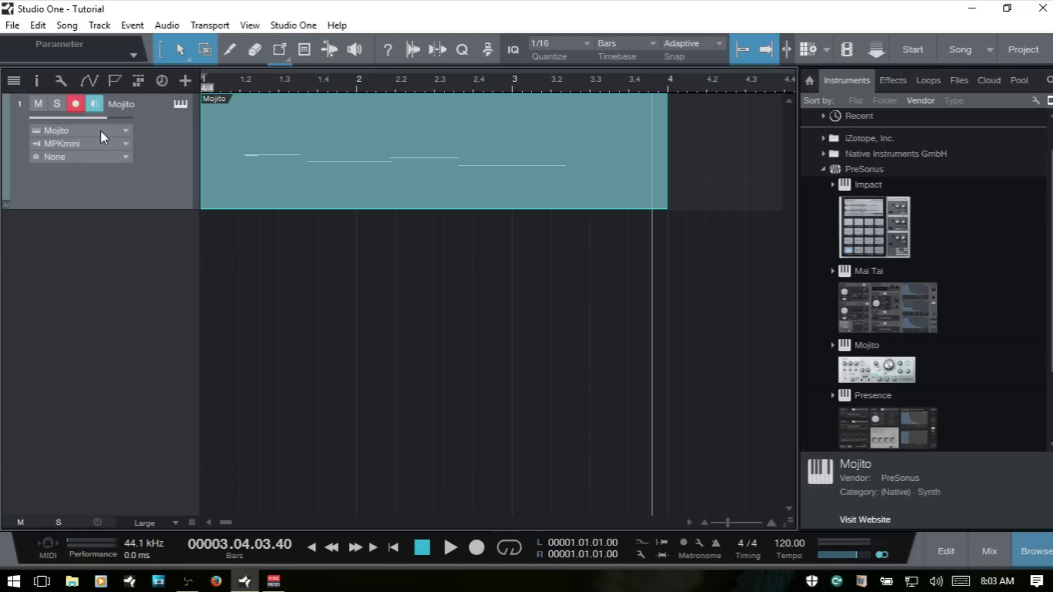
- Play the recorded phrase back from the song start and look at the Mojito instrument window again
key(comma)
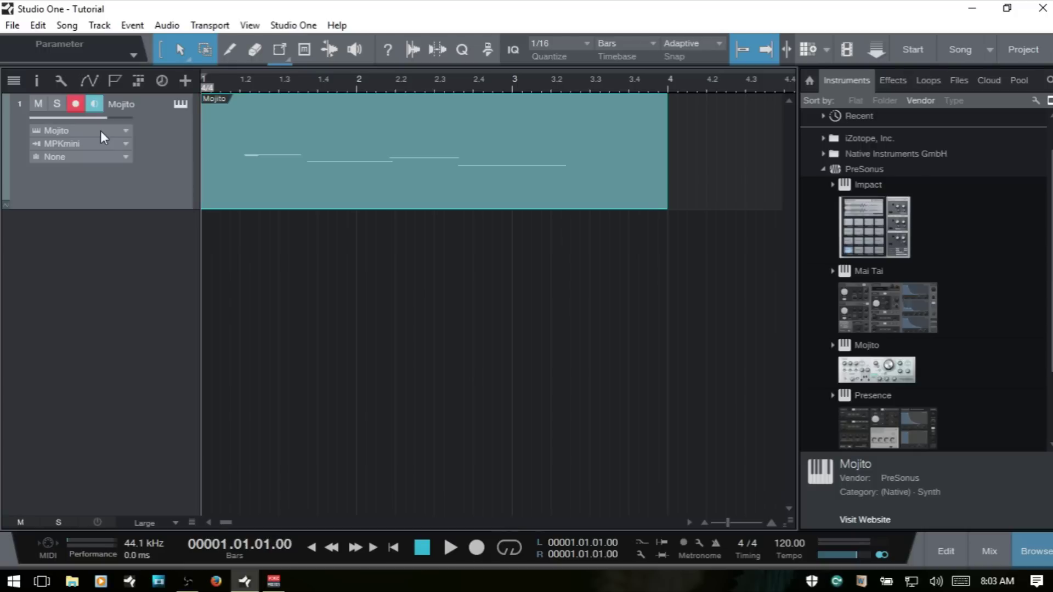
key(space)
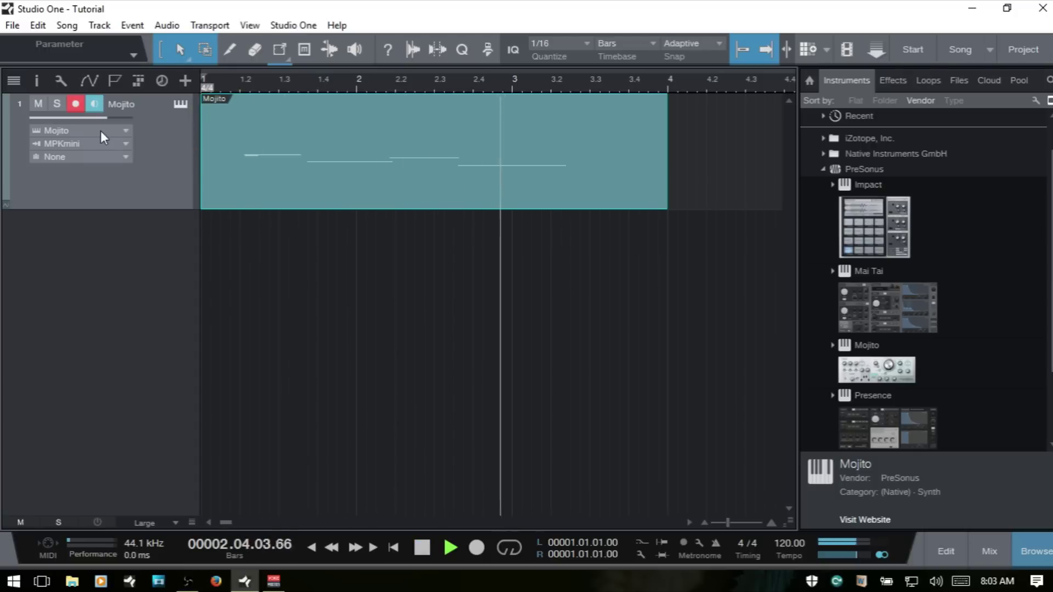
key(space)
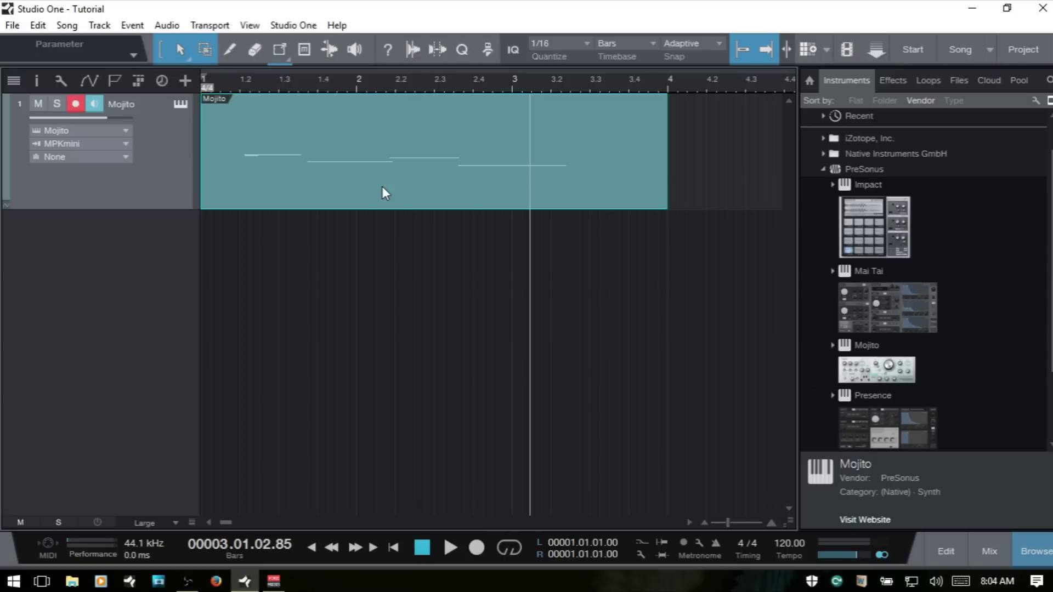
click(180, 105)
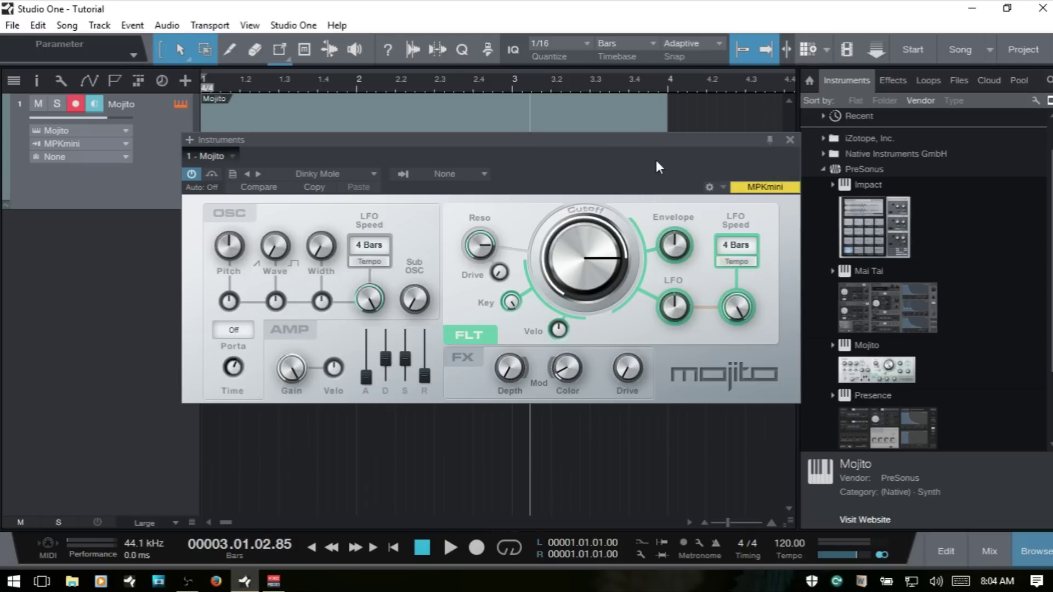
click(791, 141)
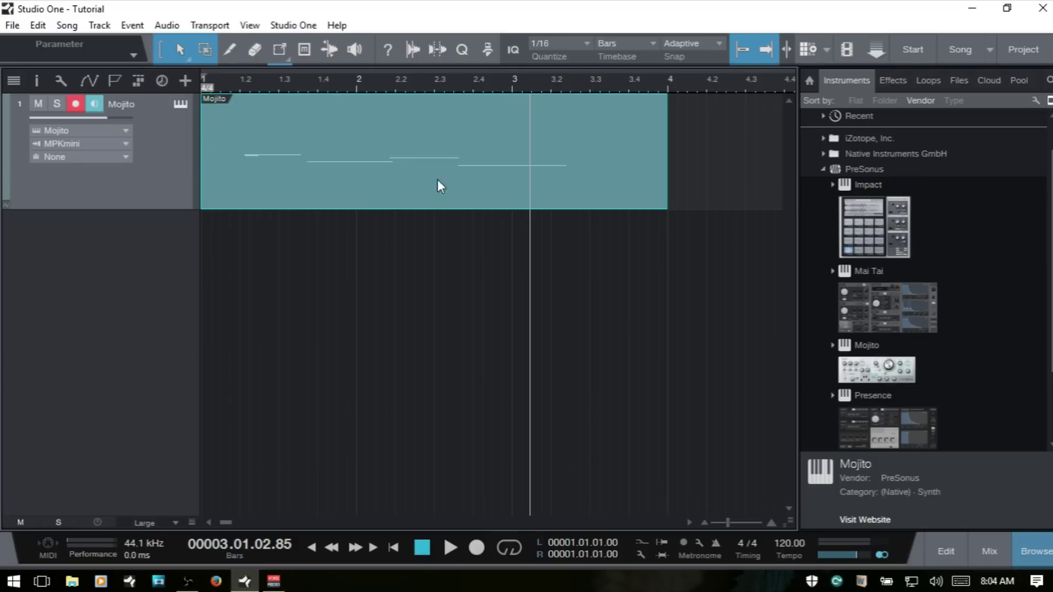
- Open the Mojito clip in the note editor, delete the short stray B 2 note, and play the phrase back
double_click(407, 173)
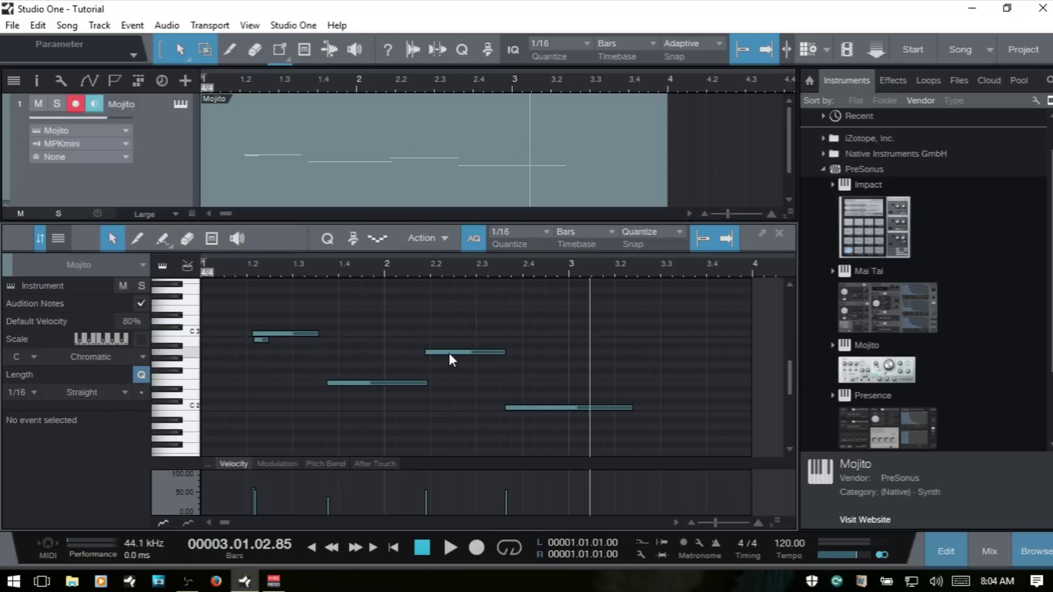
click(237, 266)
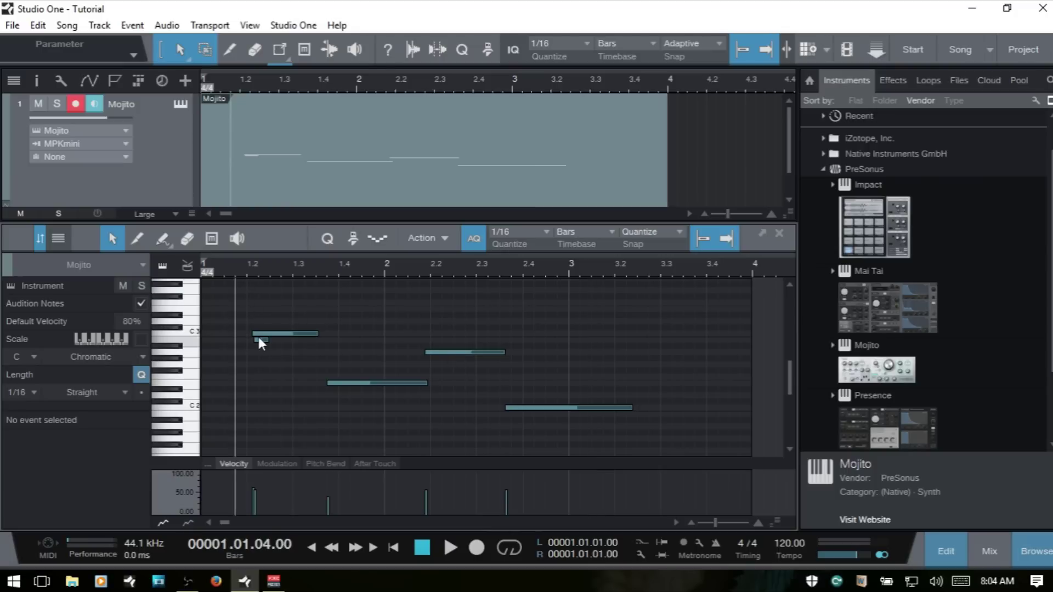
click(258, 340)
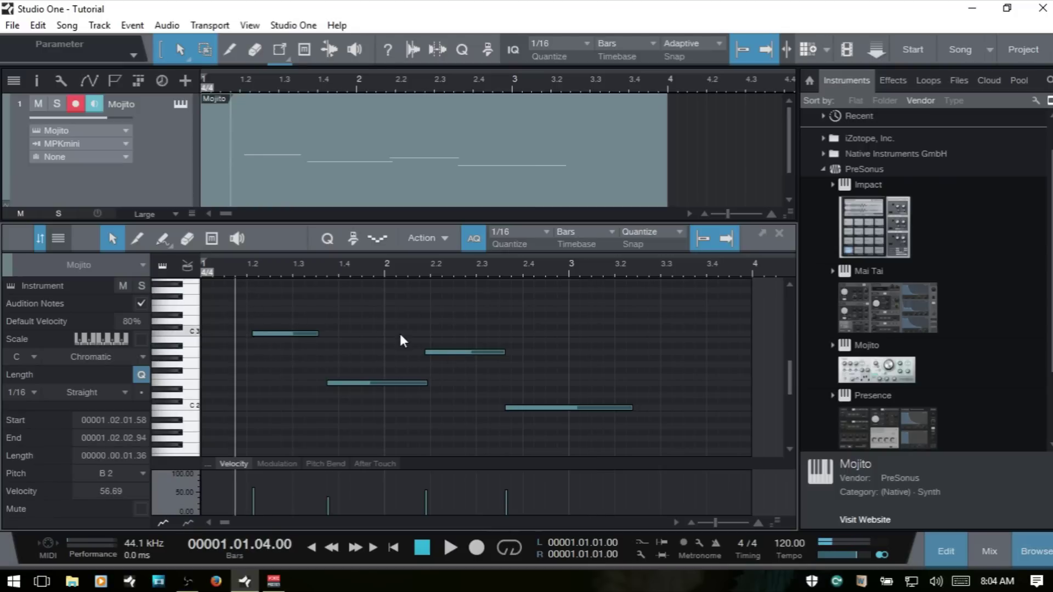
key(space)
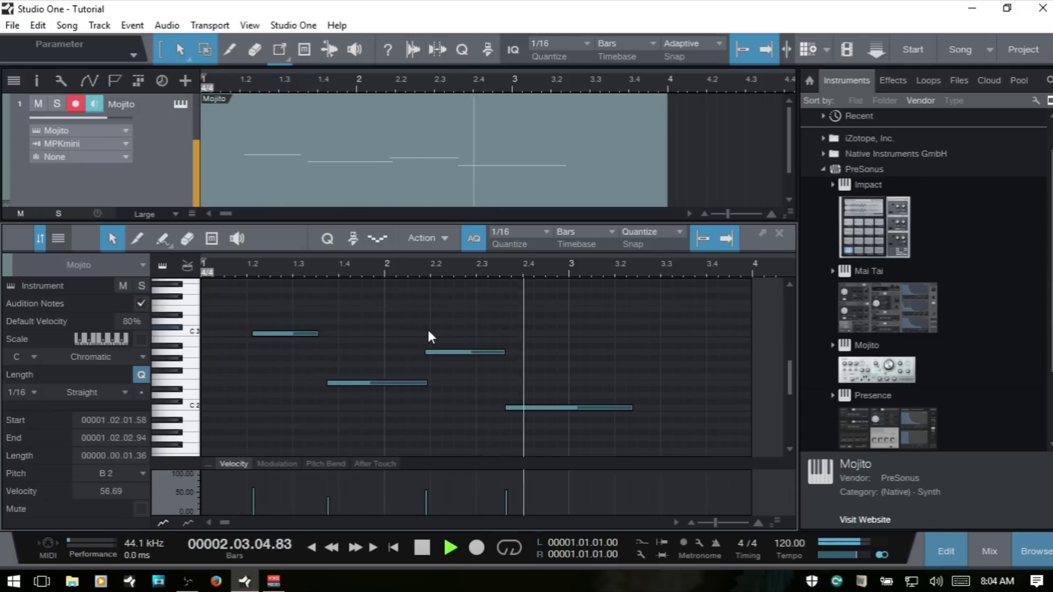
key(space)
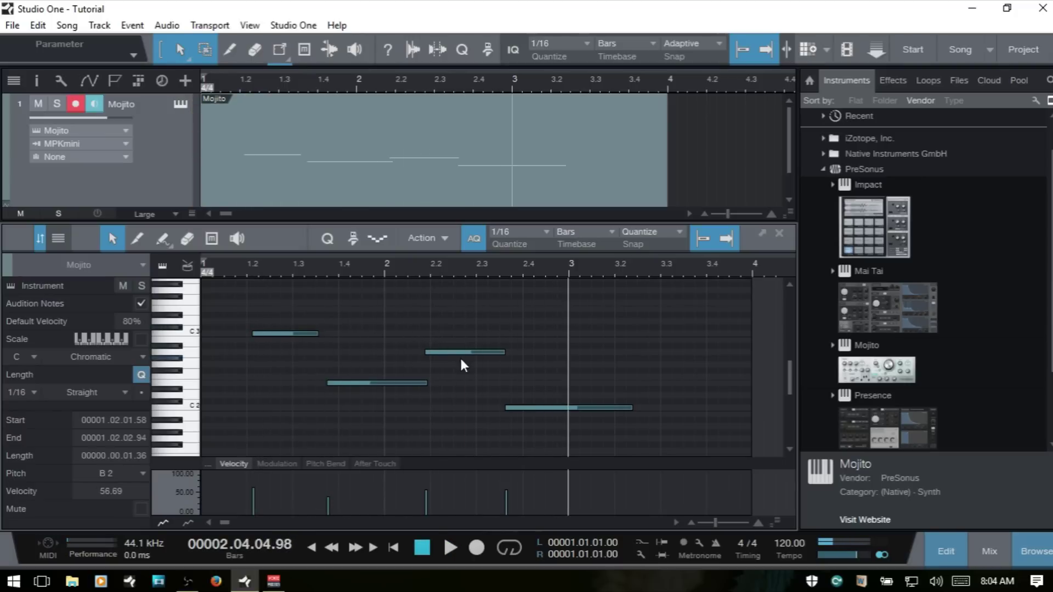
- Lower the third note to G 2 and extend its end to 2.04.02, and shift the C 2 note's start to 2.04.03
drag(452, 352, 452, 367)
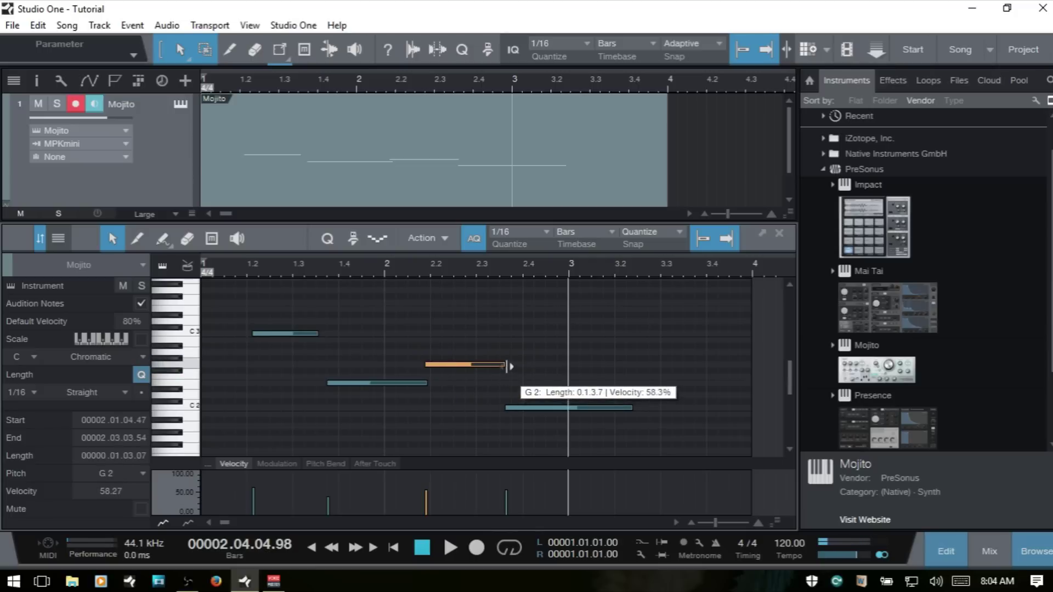
drag(507, 365, 531, 366)
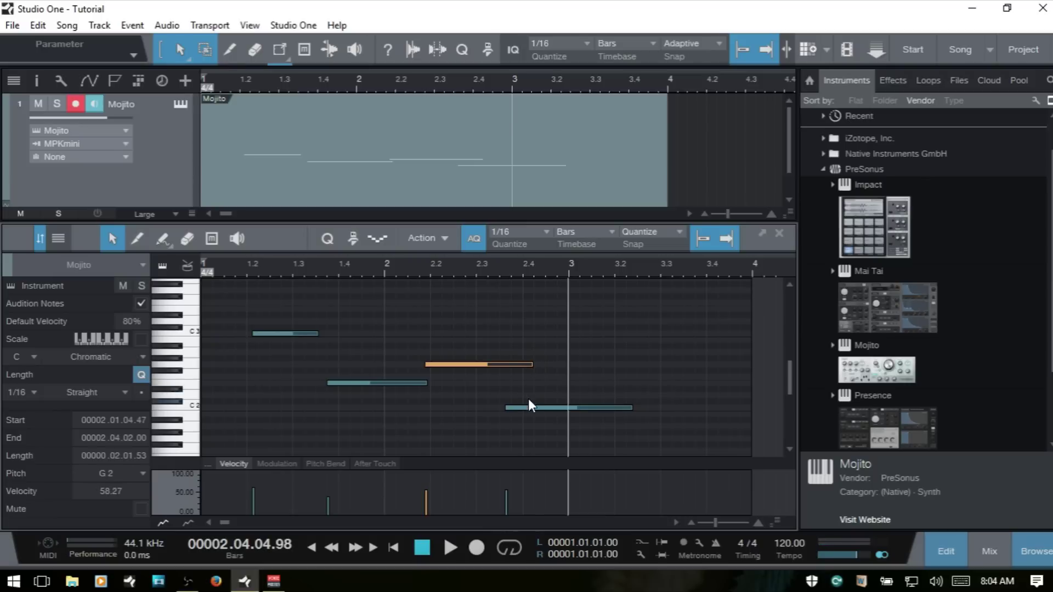
drag(534, 405, 570, 406)
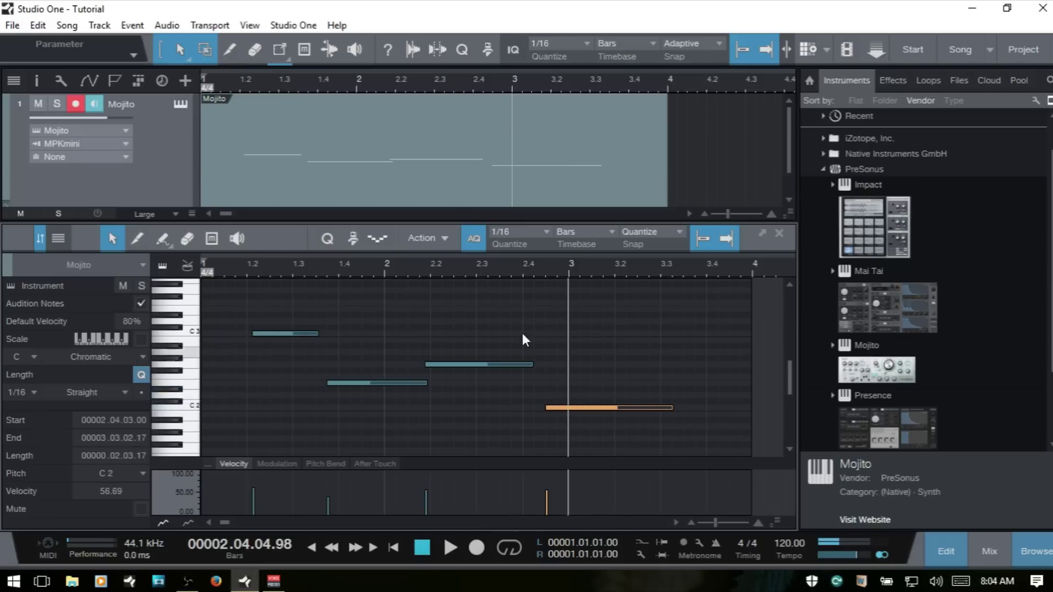
- Transpose all four notes up four semitones, and lower their velocities and raise them back so the first note is at 61.67
drag(236, 310, 709, 454)
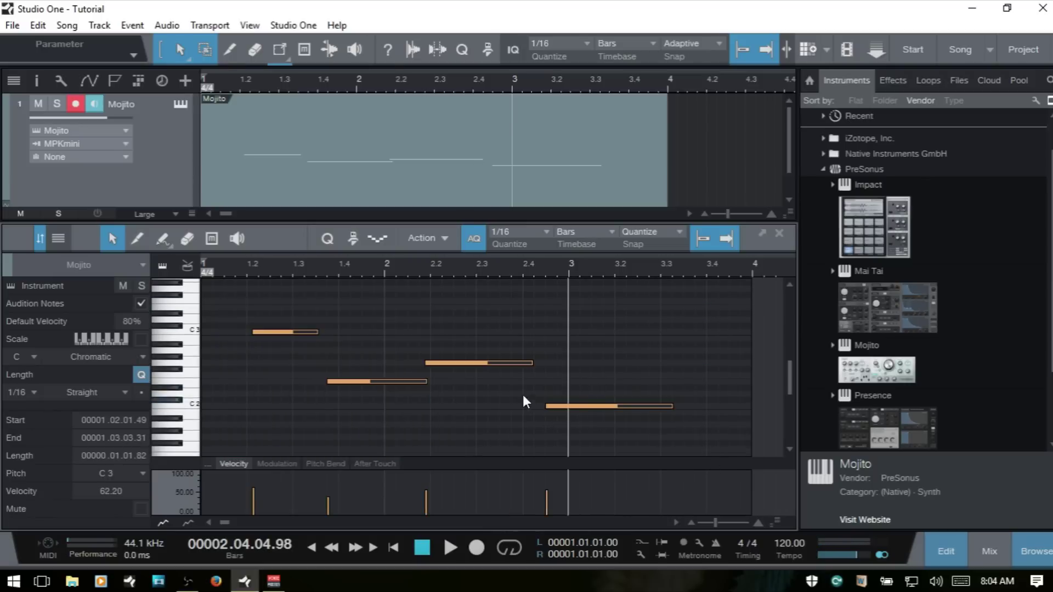
drag(452, 363, 452, 338)
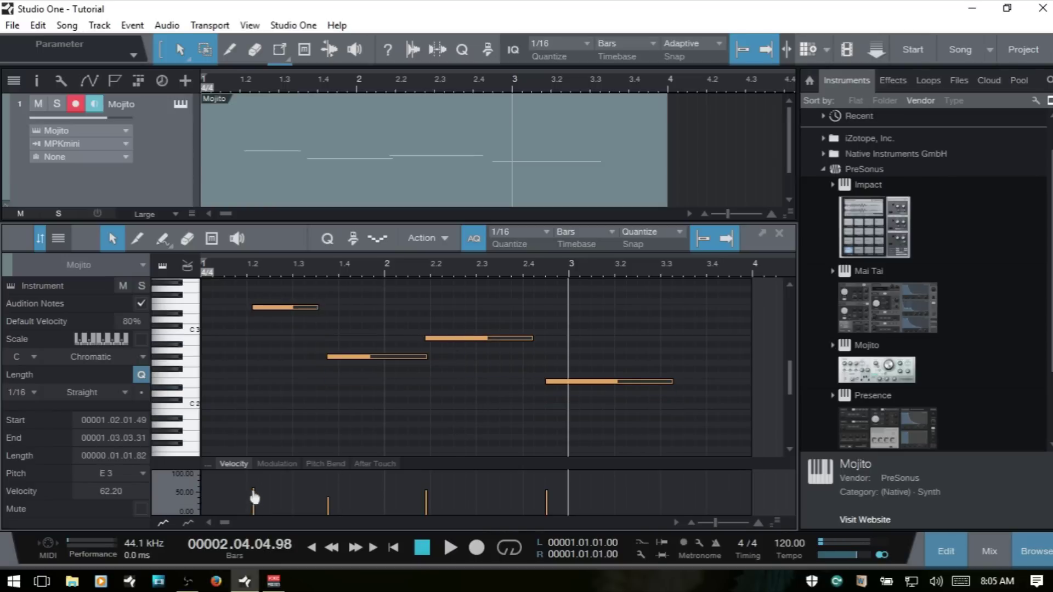
drag(253, 490, 258, 513)
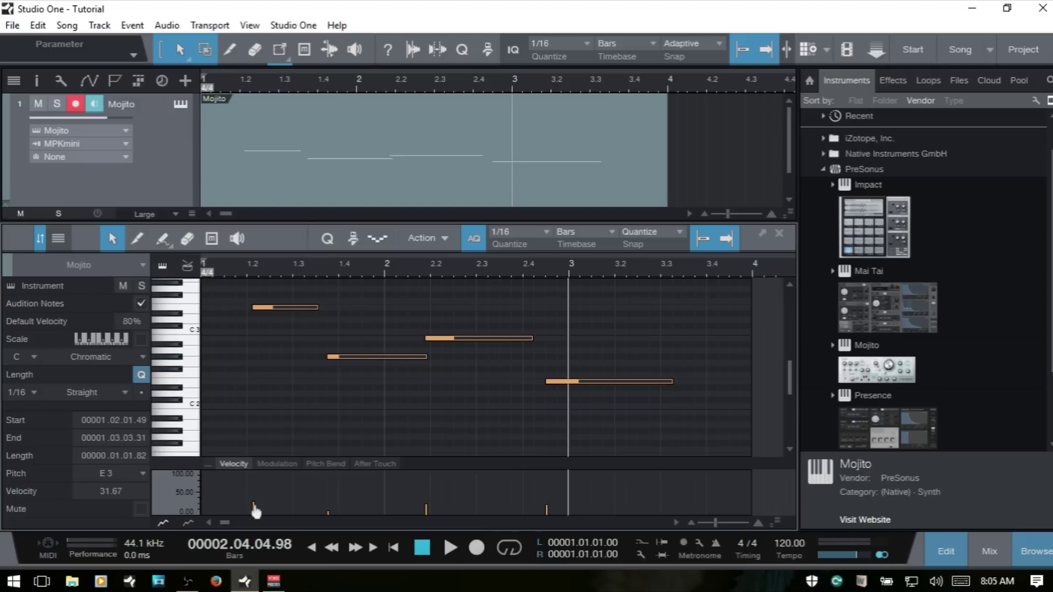
mouse_move(251, 499)
mouse_down()
mouse_move(250, 477)
mouse_move(254, 493)
mouse_up()
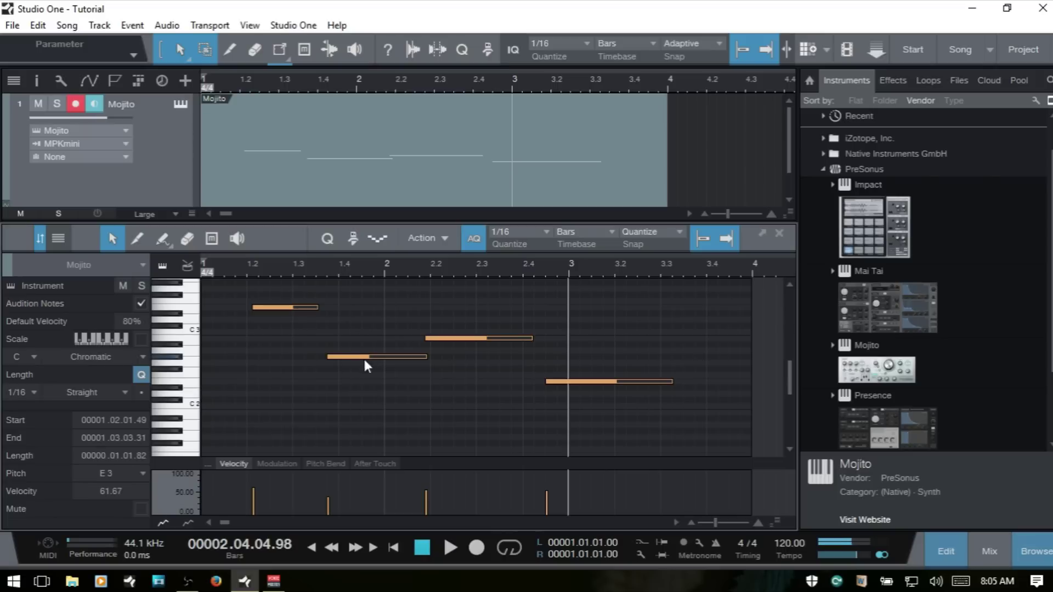
- Audition pitches on the note editor's piano keyboard and close the editor
mouse_move(408, 354)
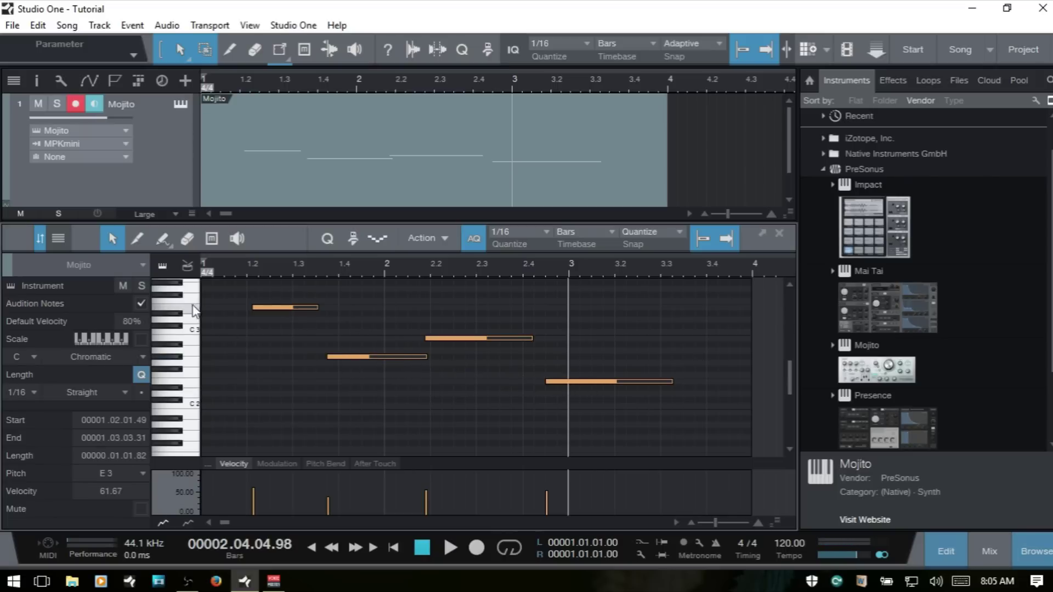
drag(184, 302, 185, 439)
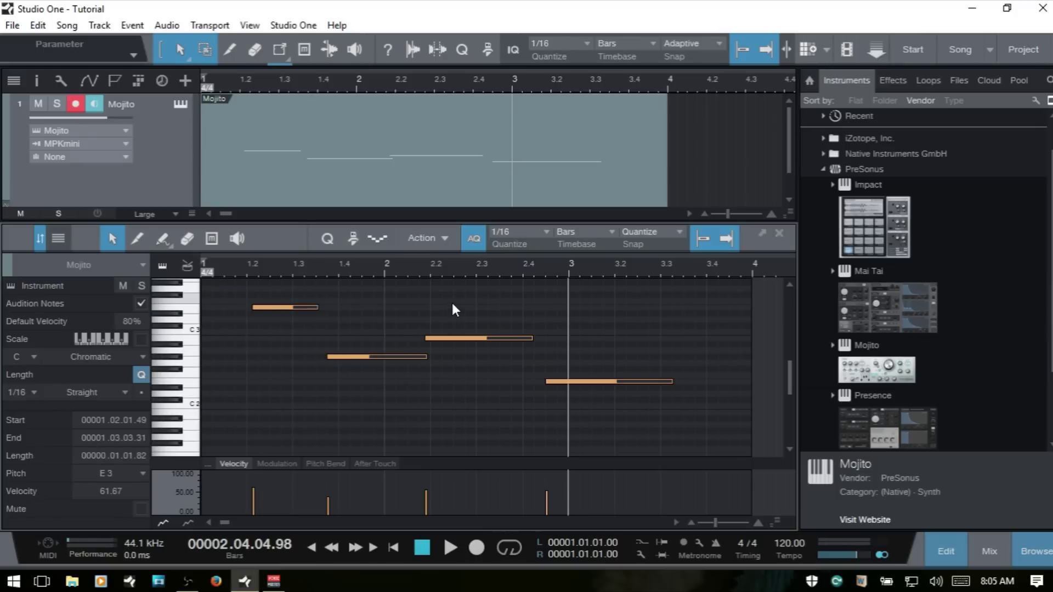
key(F2)
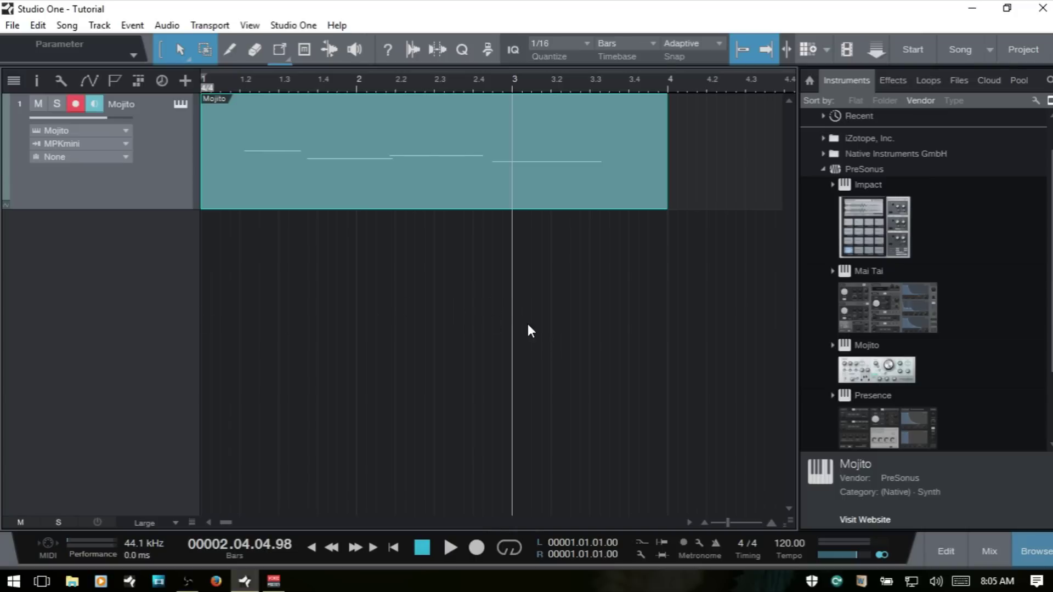
- Start adding new tracks with the type set to Audio and the name Track 1
double_click(615, 308)
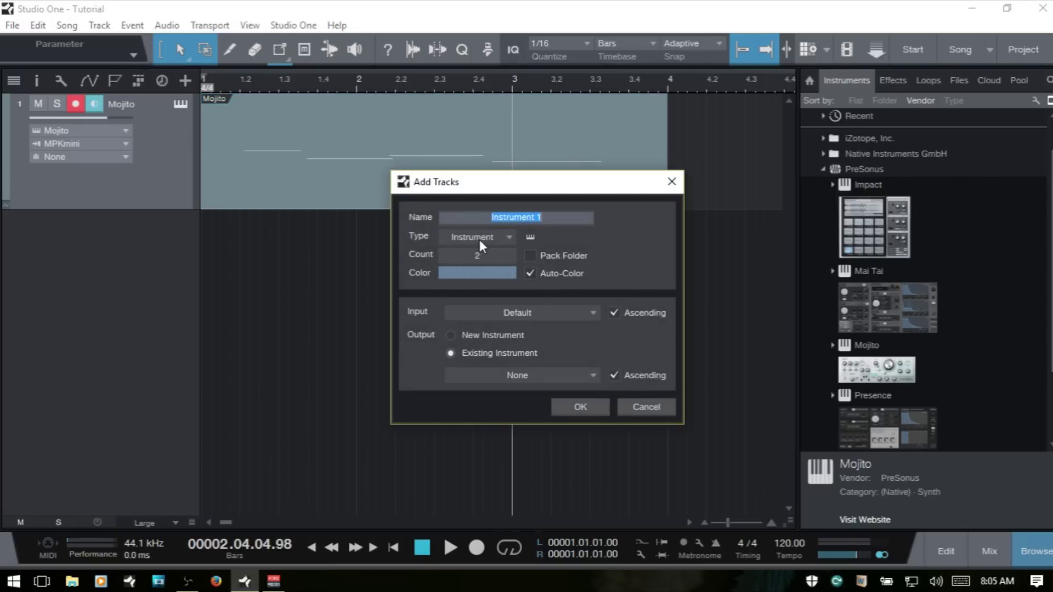
click(490, 240)
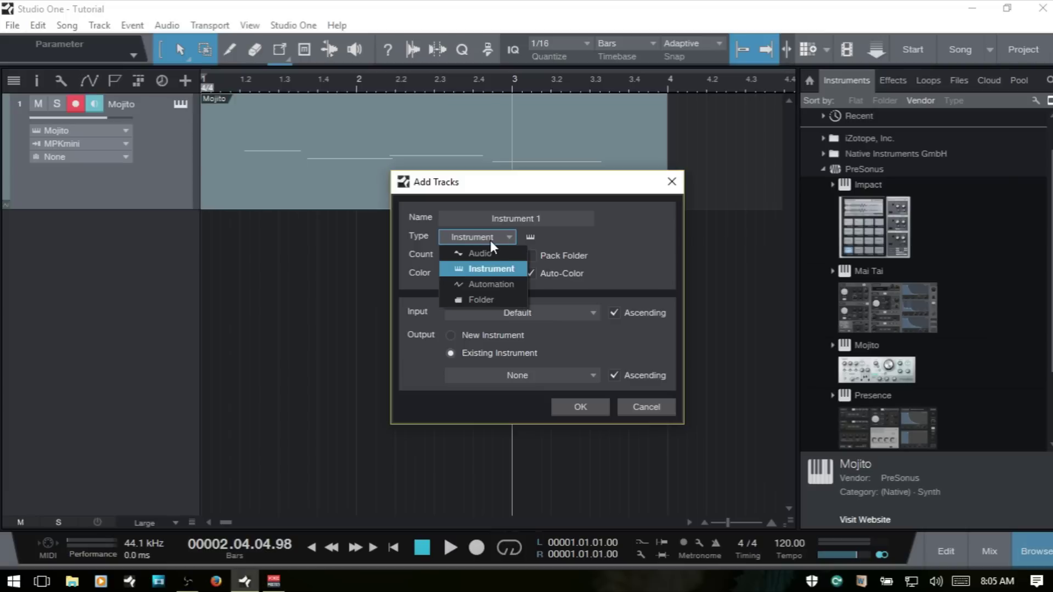
click(495, 255)
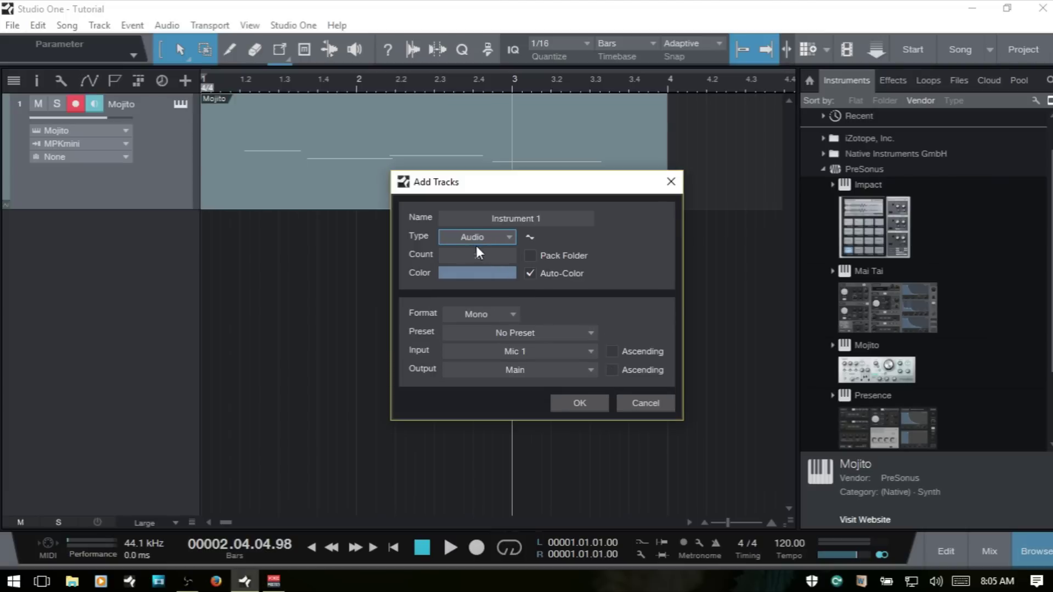
click(571, 220)
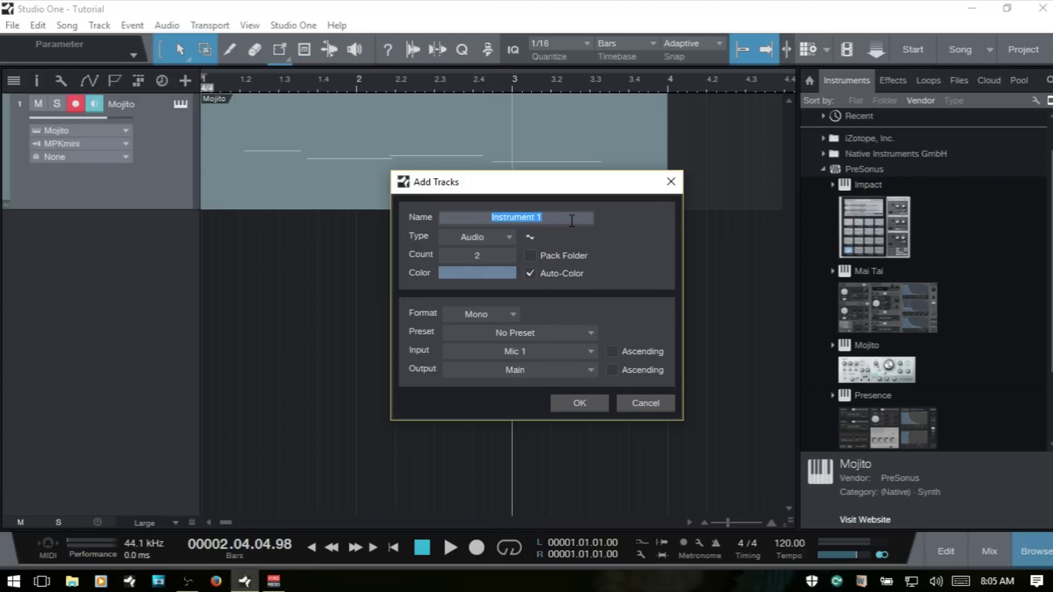
text(Track 1)
- Turn off Auto-Color, set the track color to red, keep the Mono format, and create the two audio tracks
click(475, 279)
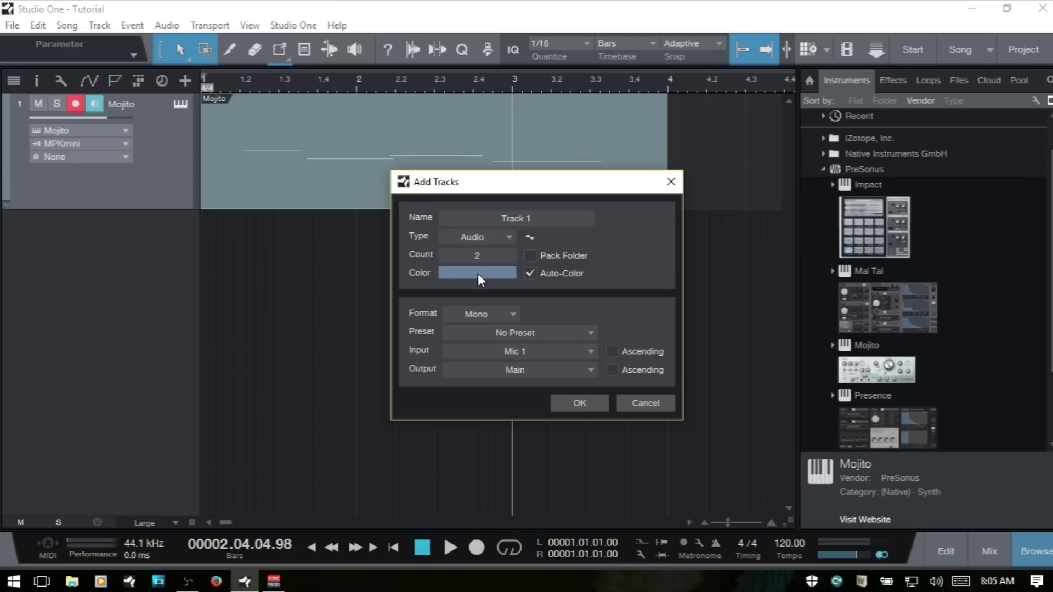
click(528, 274)
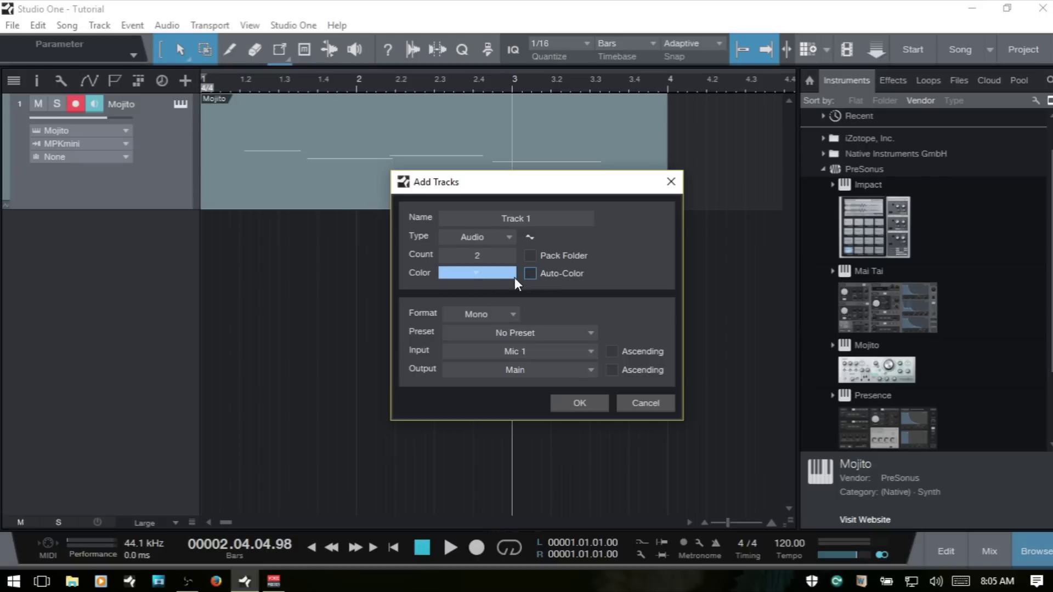
click(476, 272)
click(568, 396)
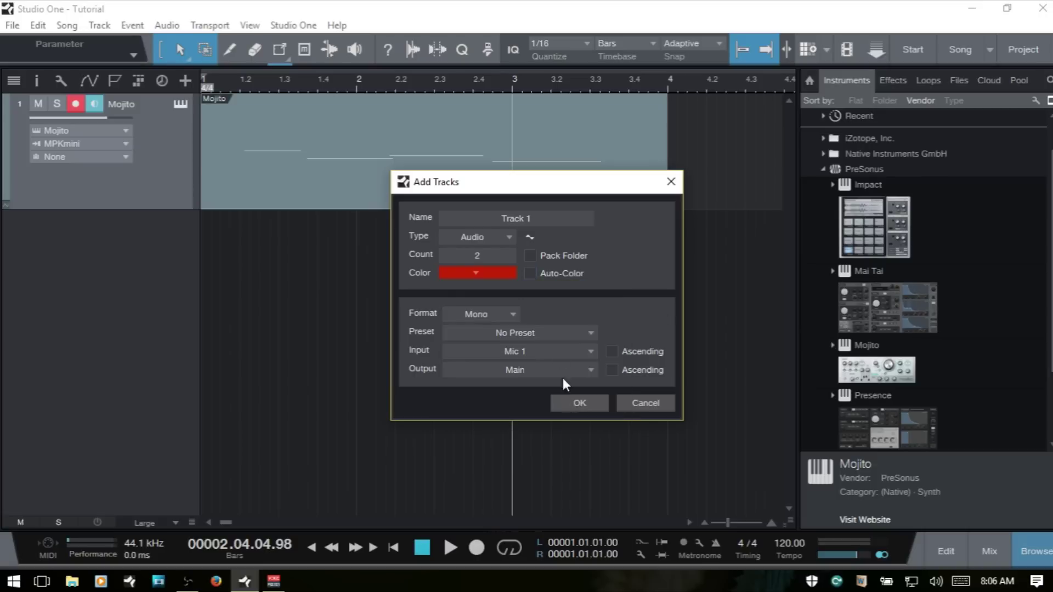
click(493, 313)
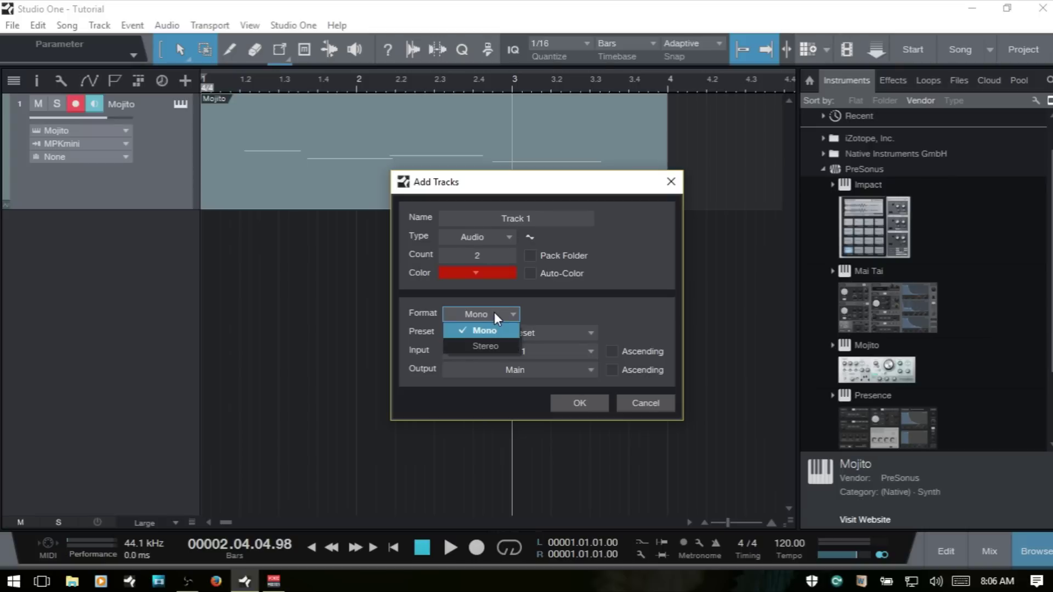
click(572, 301)
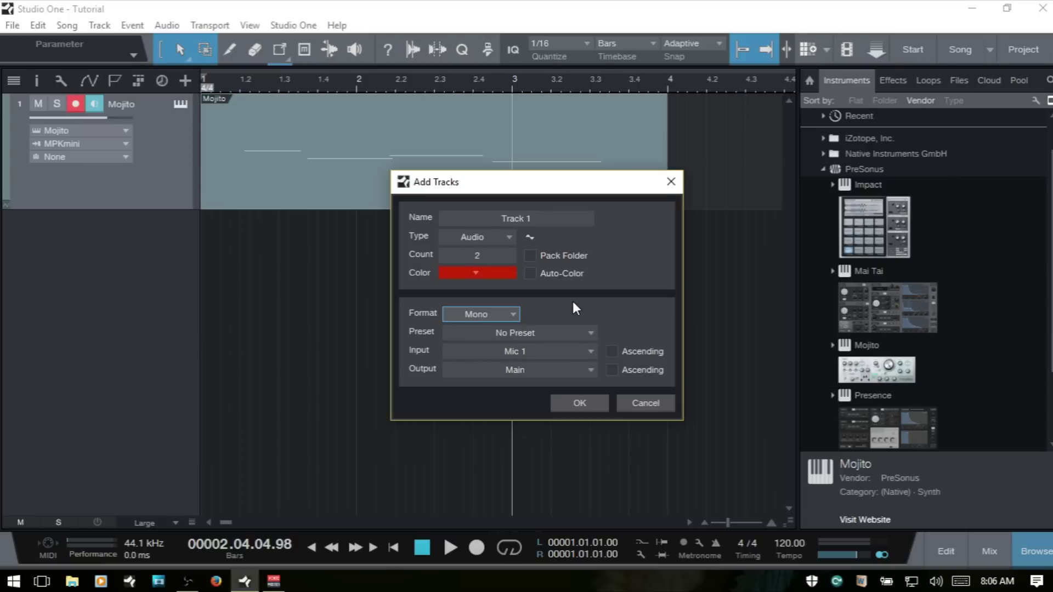
click(573, 400)
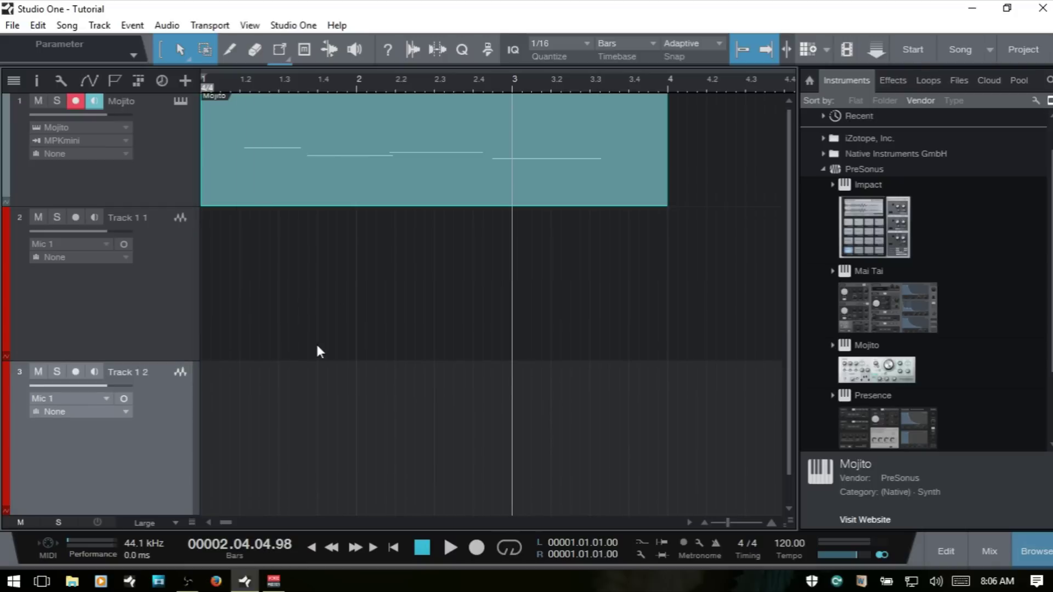
- Cancel adding more tracks and delete the audio track Track 1 2
key(t)
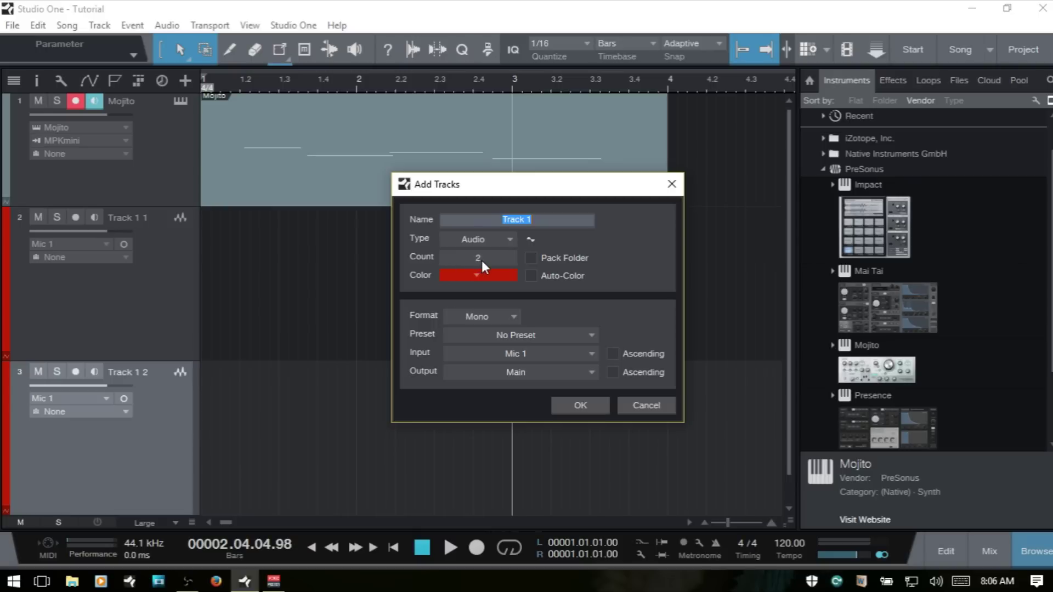
click(643, 410)
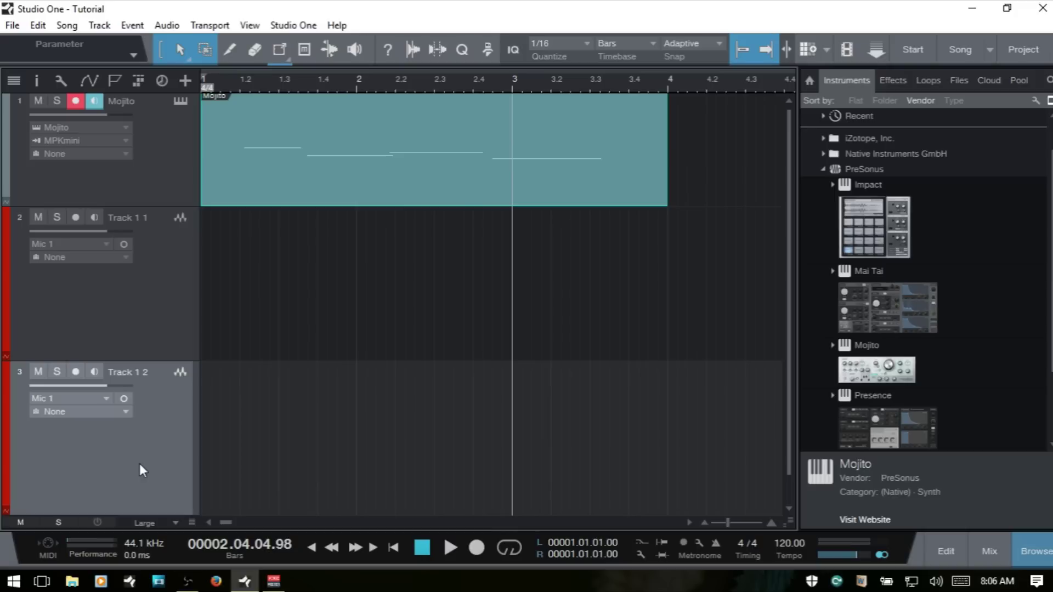
click(108, 324)
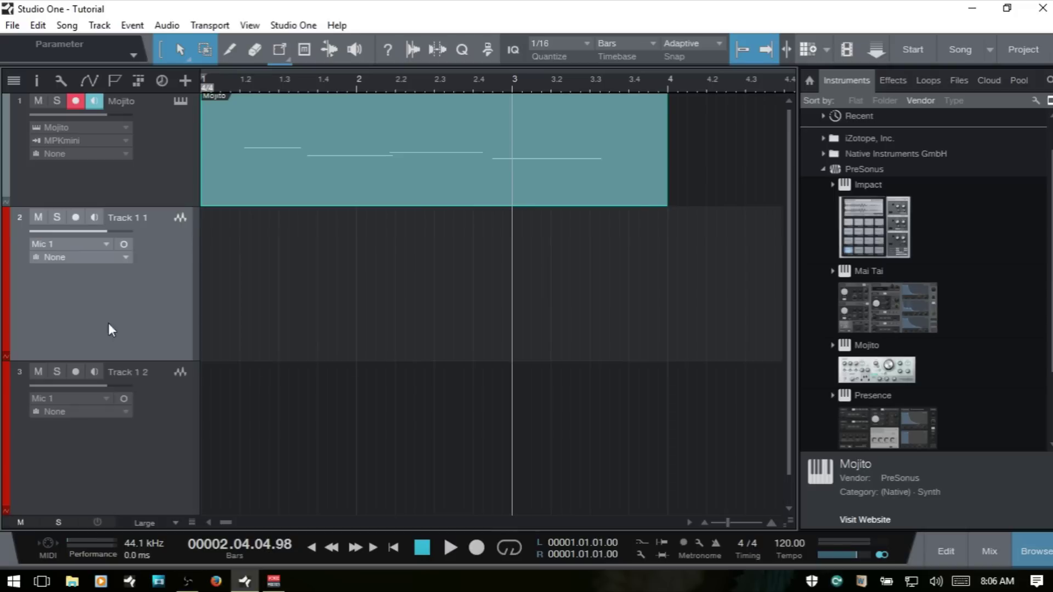
click(108, 474)
key(Delete)
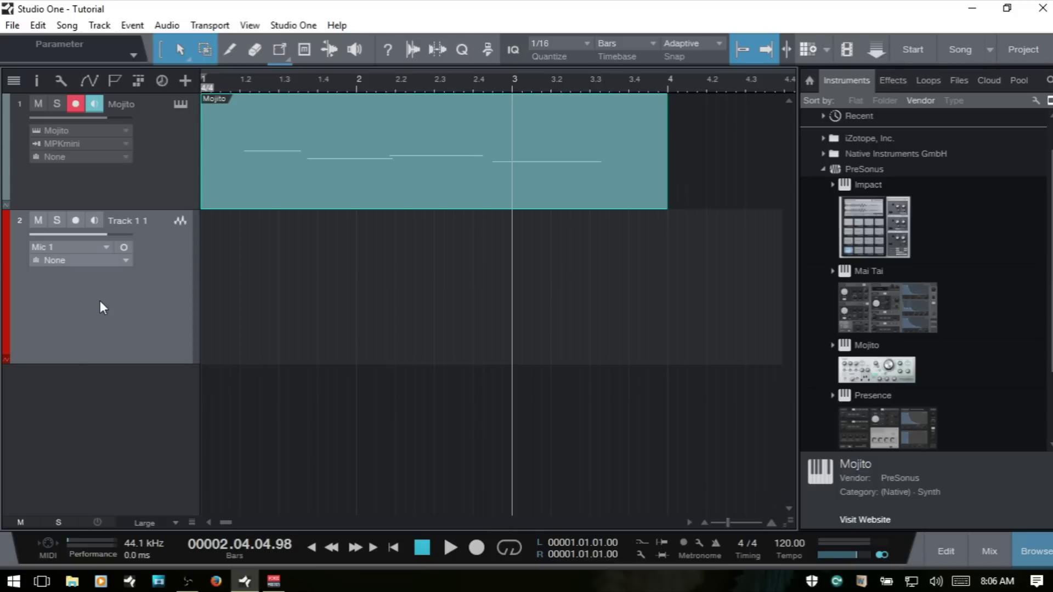
- Arm Track 1 1 for recording, return to the song start, and leave the Mojito track muted and disarmed after trying its solo
click(75, 221)
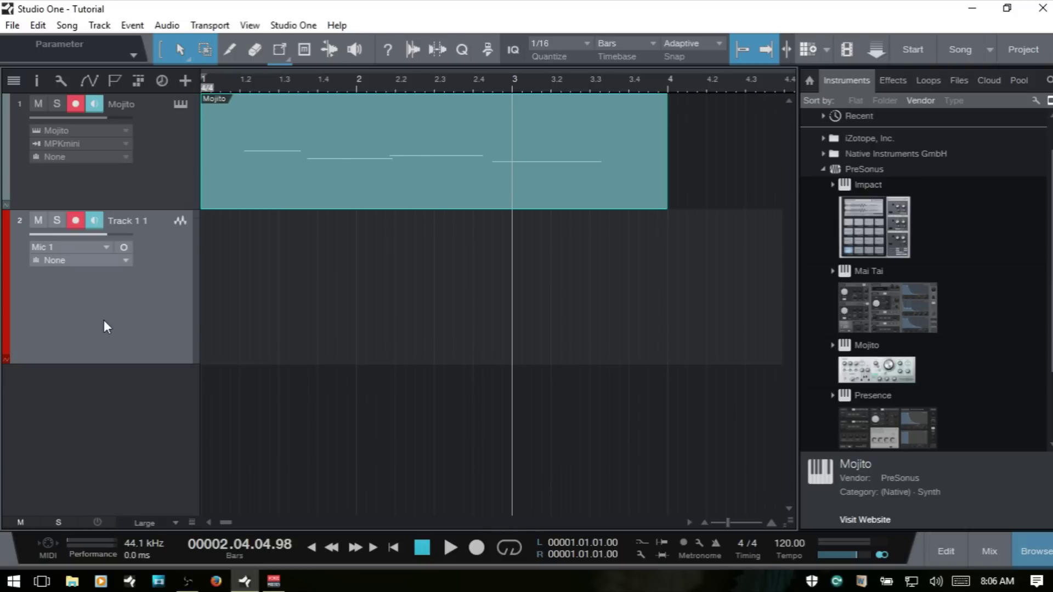
key(Home)
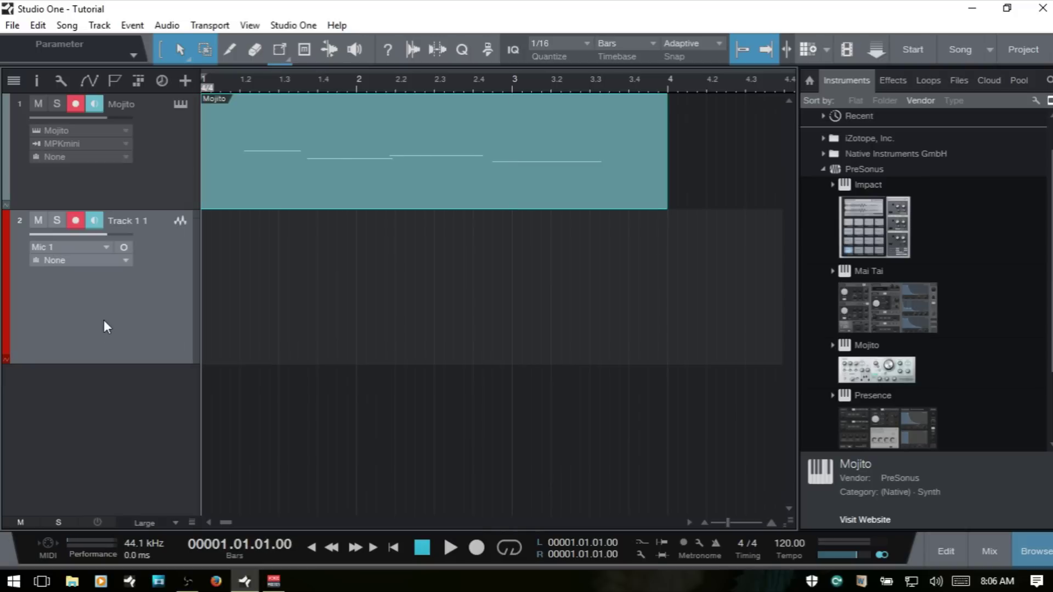
click(37, 104)
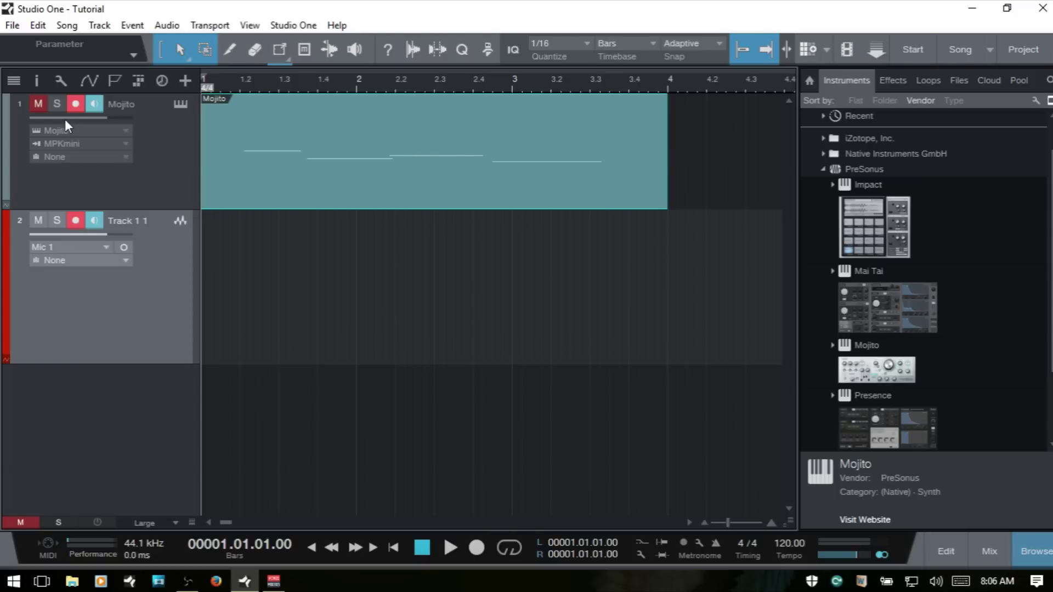
click(44, 104)
click(55, 103)
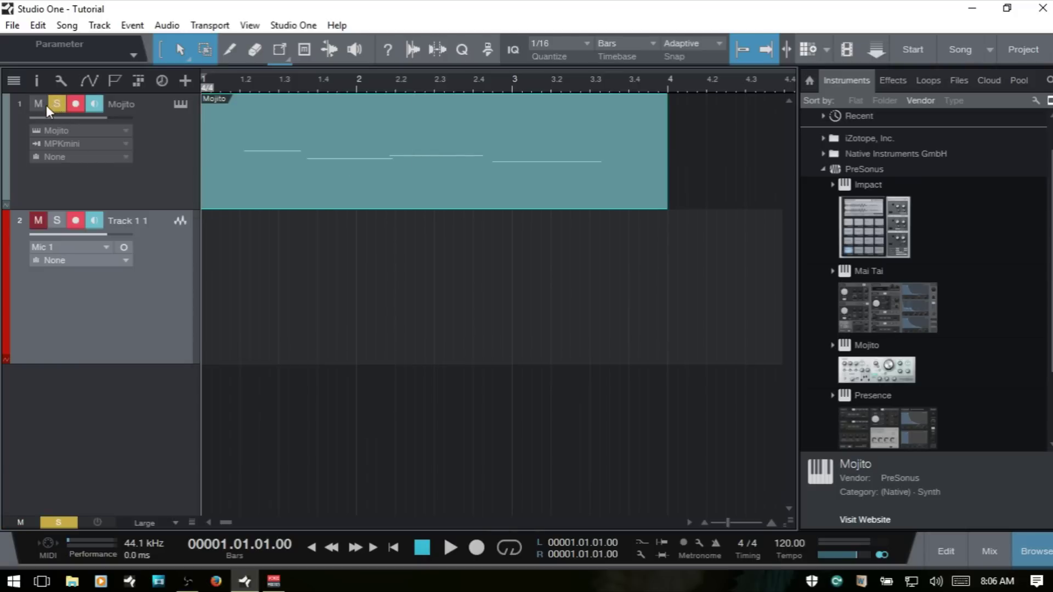
click(57, 104)
click(40, 104)
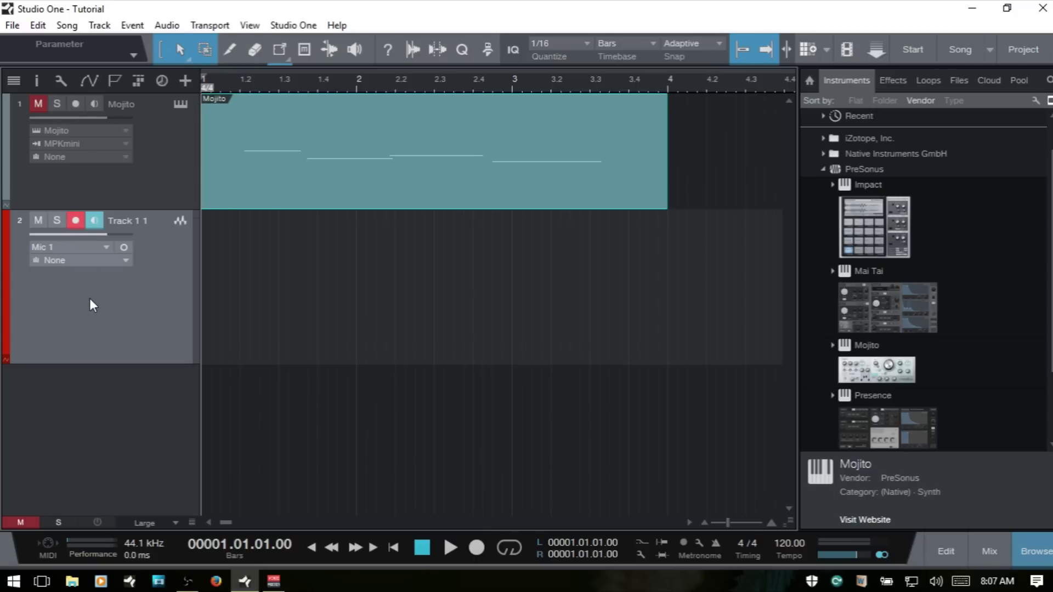
- Record about three bars of audio on Track 1 1, and view the recorded clip briefly in the audio editor
key(KP_Multiply)
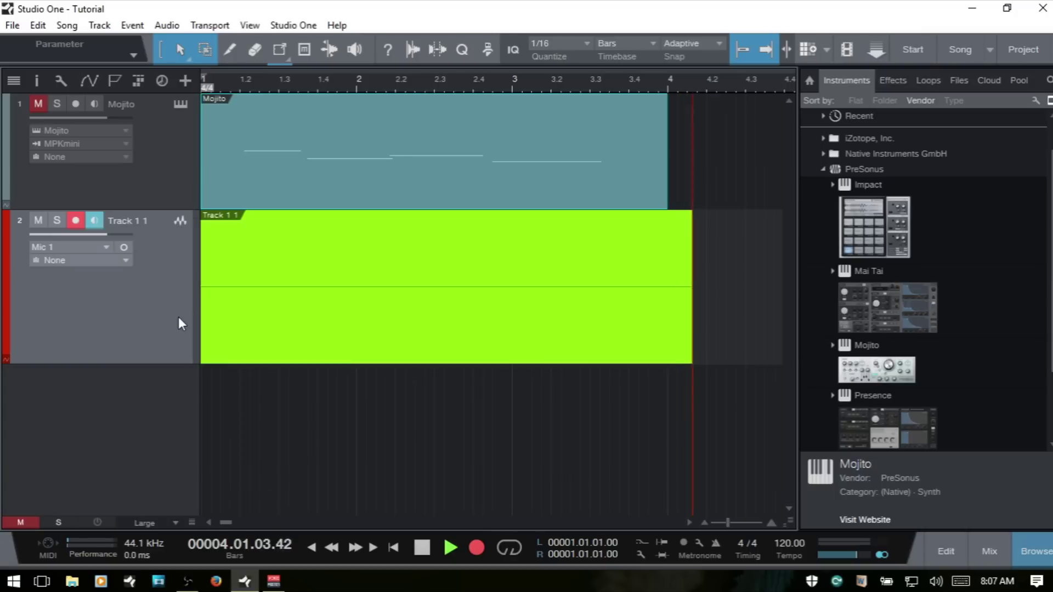
key(space)
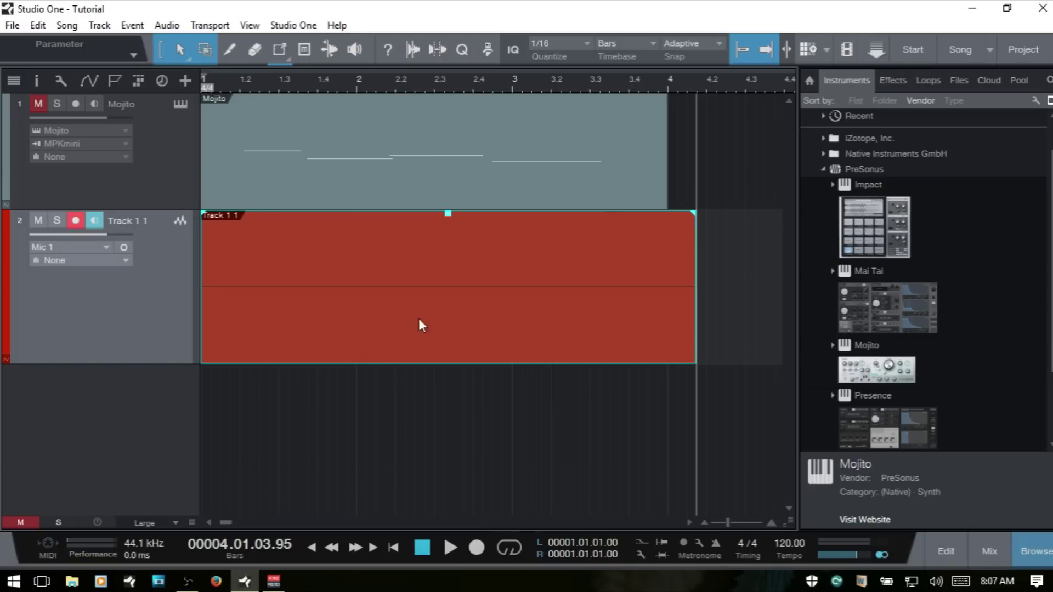
double_click(470, 321)
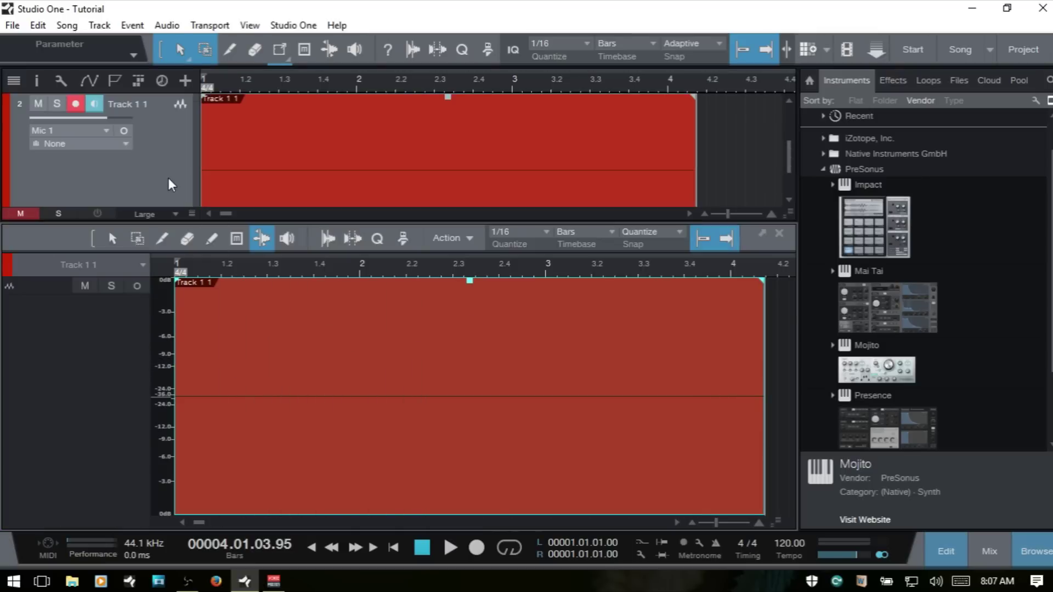
key(F2)
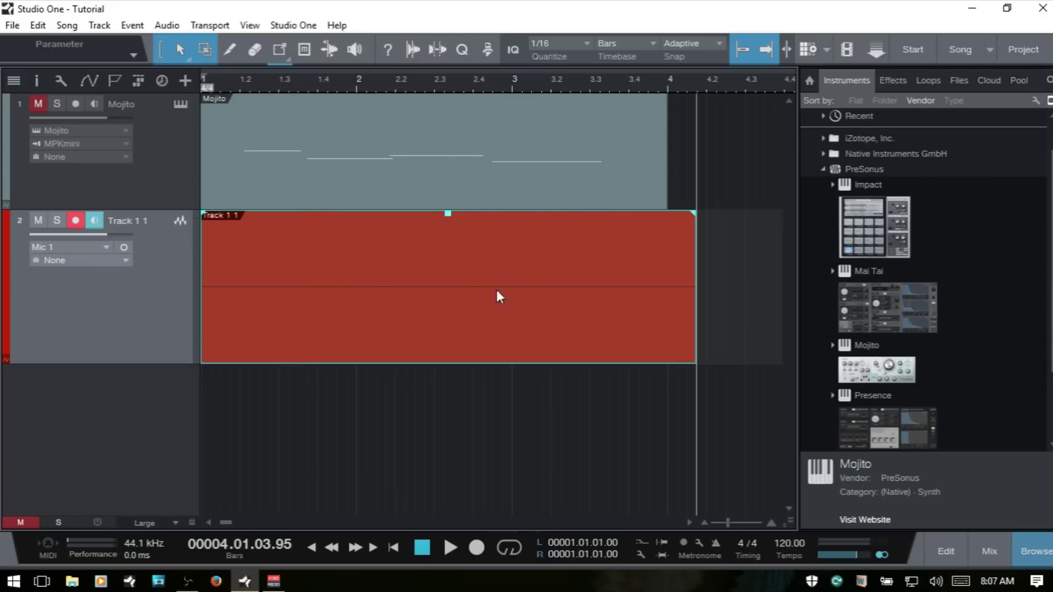
- Try the Bend tool on the recorded clip on Track 1 1, and cut the clip into six pieces with the Split tool
click(331, 45)
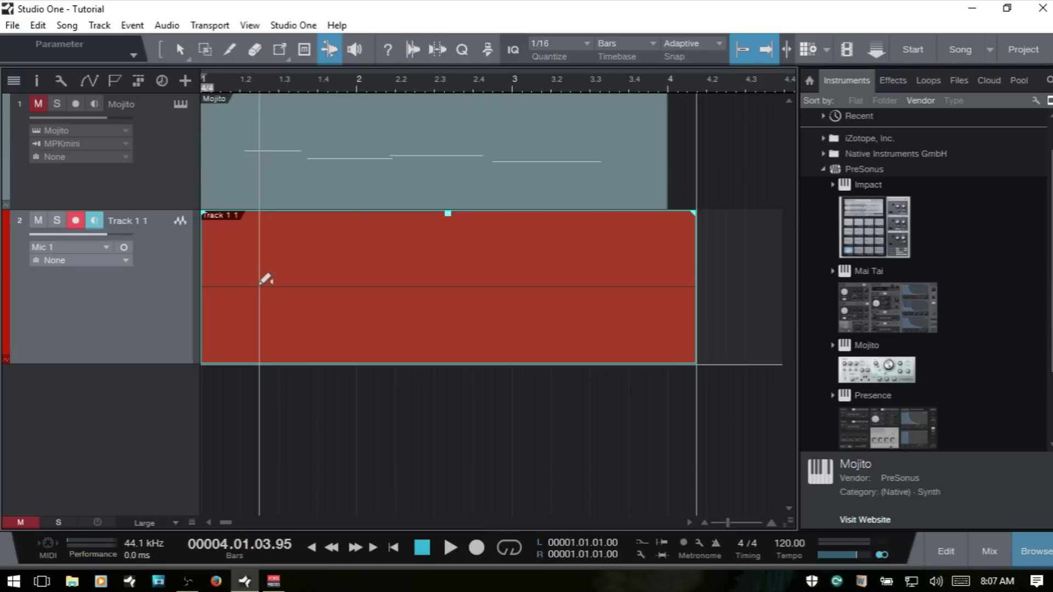
click(241, 285)
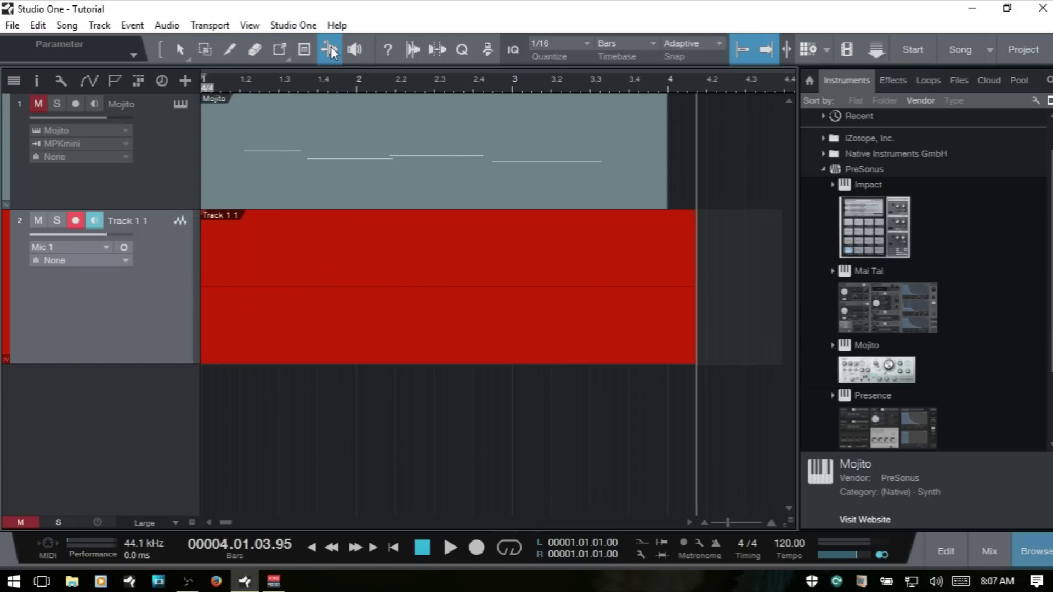
click(229, 49)
click(254, 275)
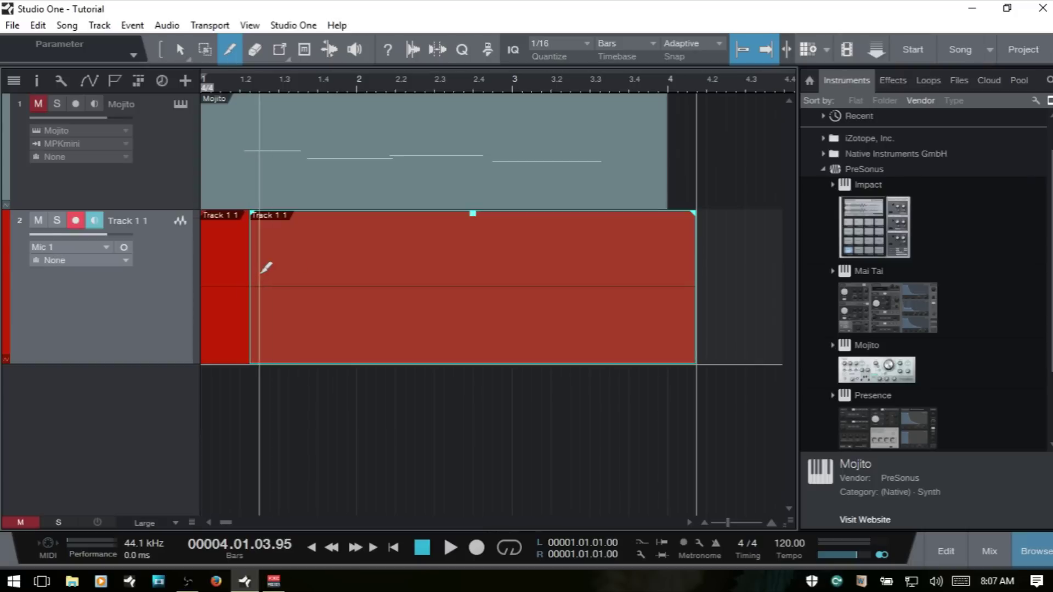
click(380, 280)
click(534, 273)
click(630, 273)
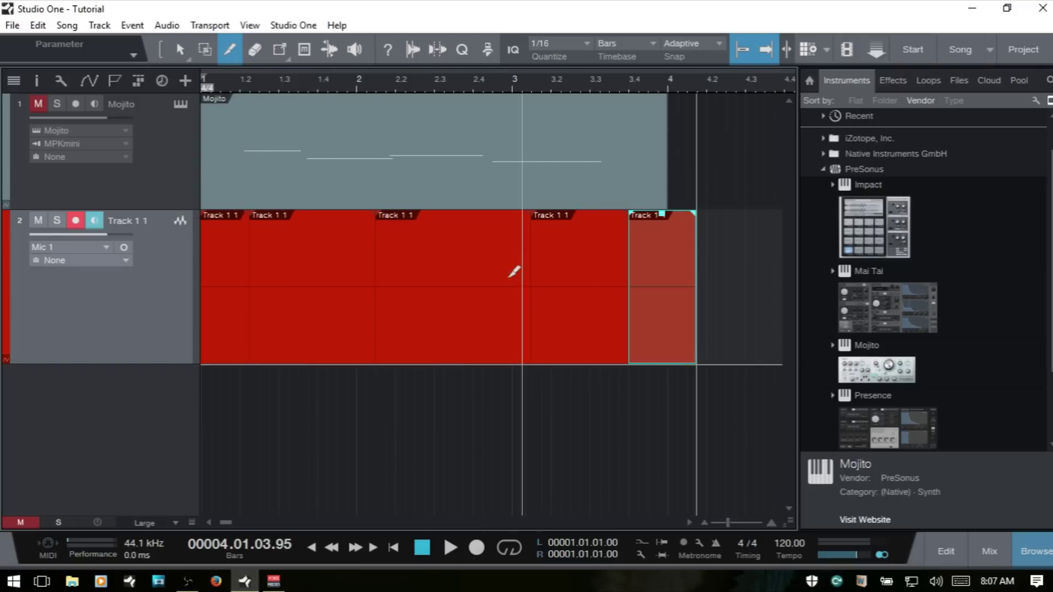
click(455, 273)
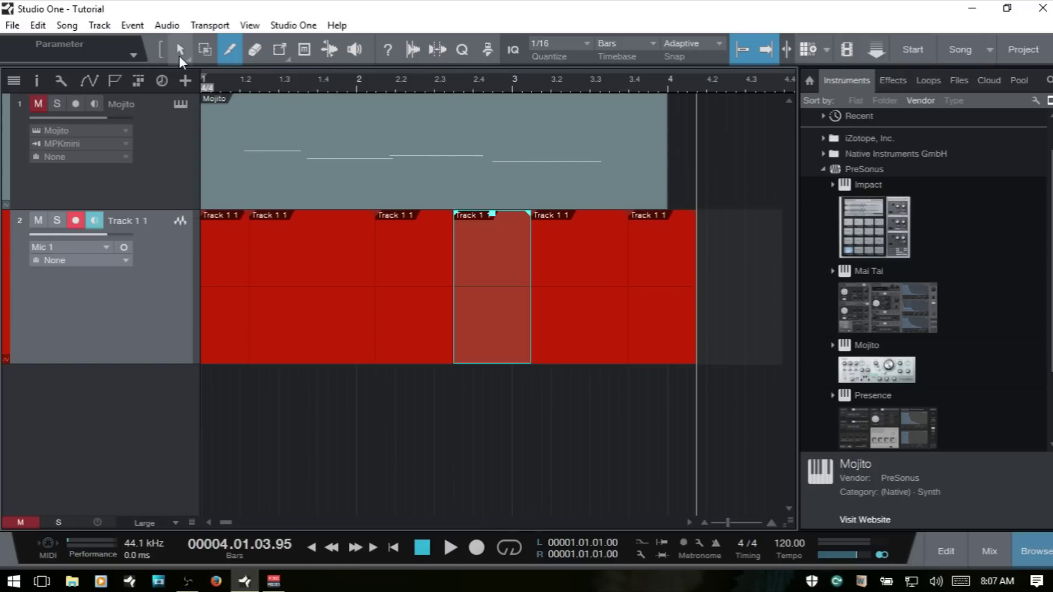
- Select a range of the Mojito clip from about beat 1.4 to bar 3, and replace it with a selection of the whole clip
click(180, 55)
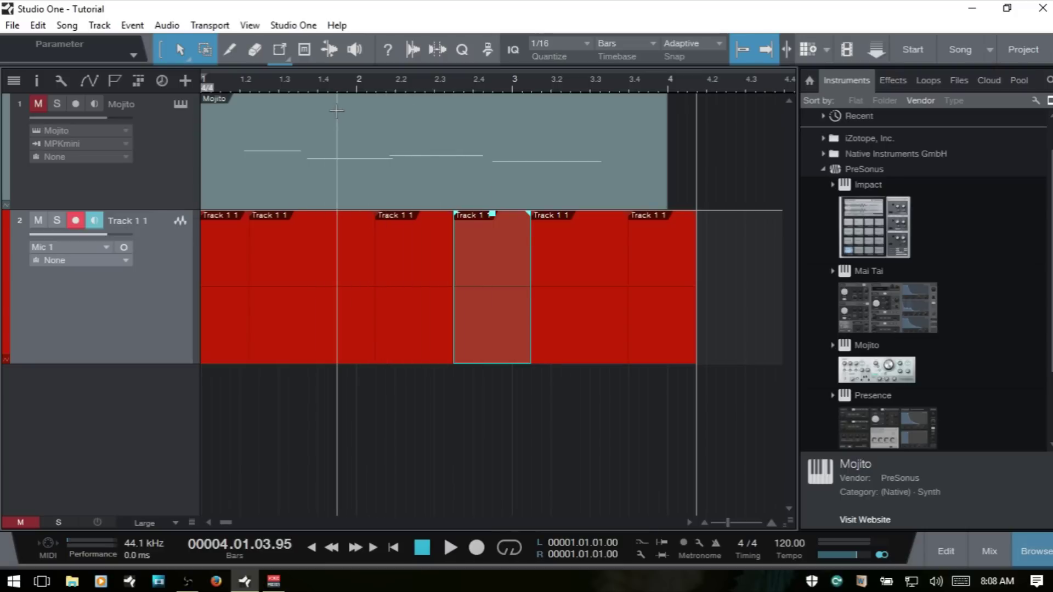
drag(336, 112, 513, 122)
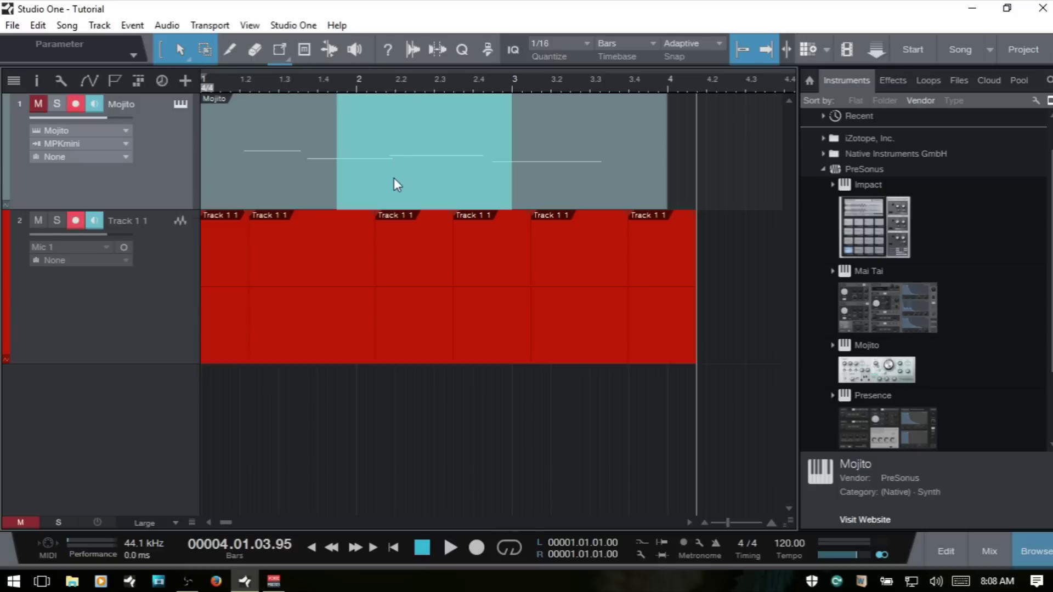
click(284, 185)
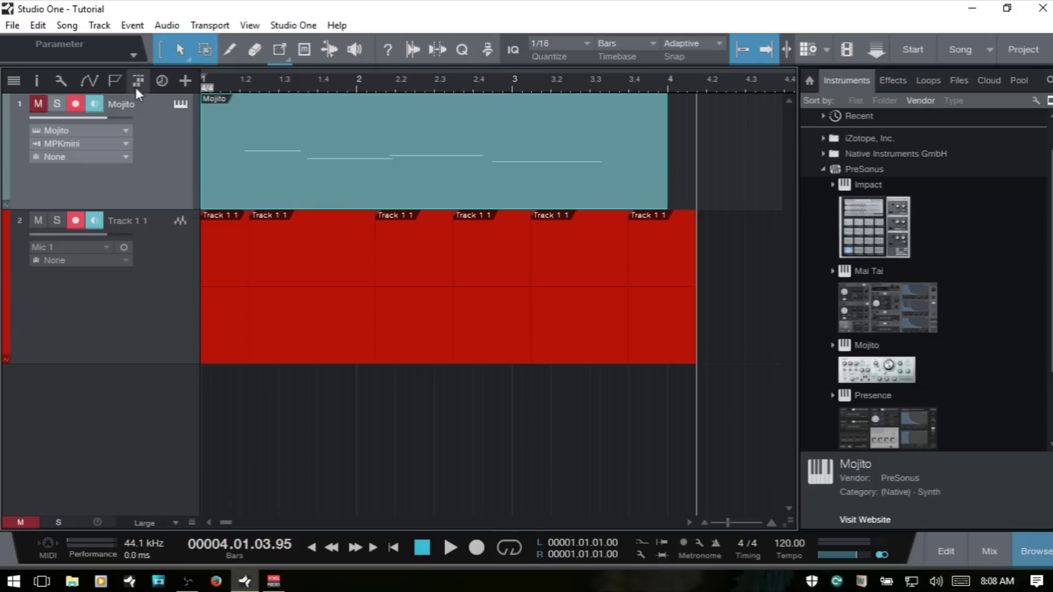
- Unlink the Arrow and Range tools, select individual audio pieces on Track 1 1, and link the two tools again
click(162, 47)
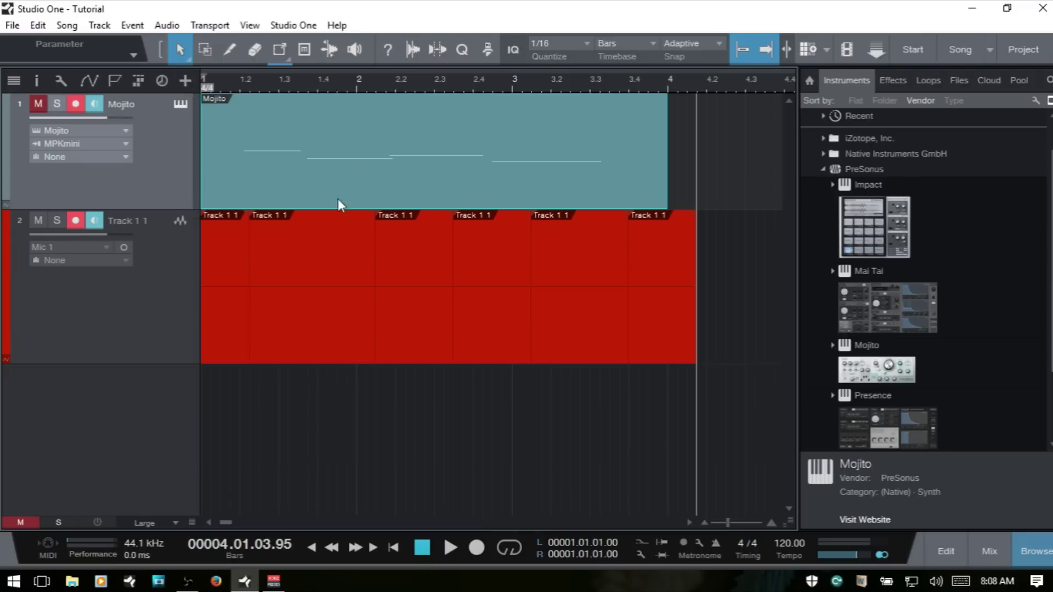
click(341, 252)
click(443, 241)
click(496, 318)
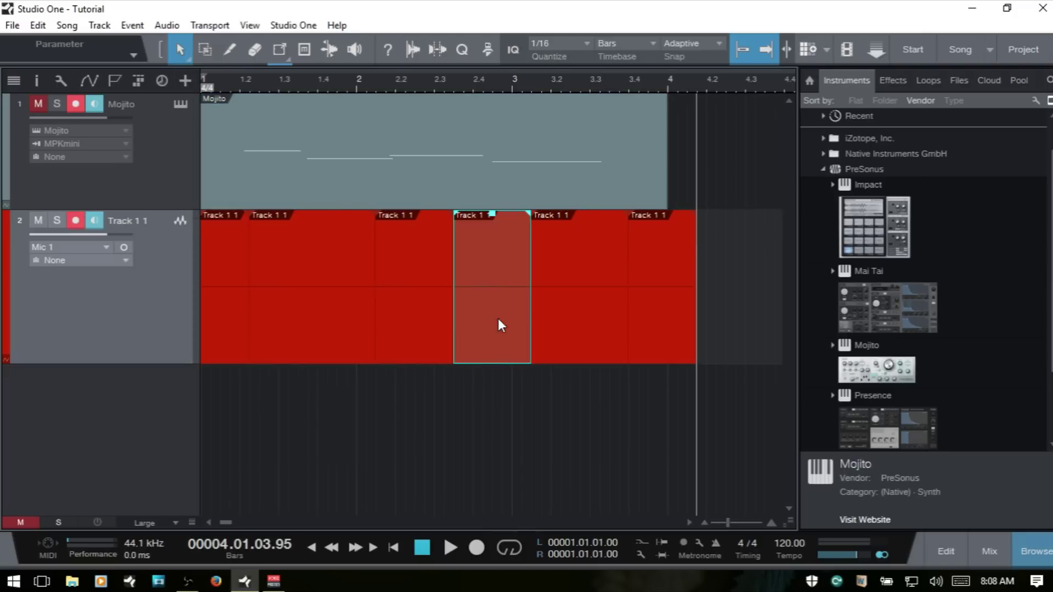
click(160, 51)
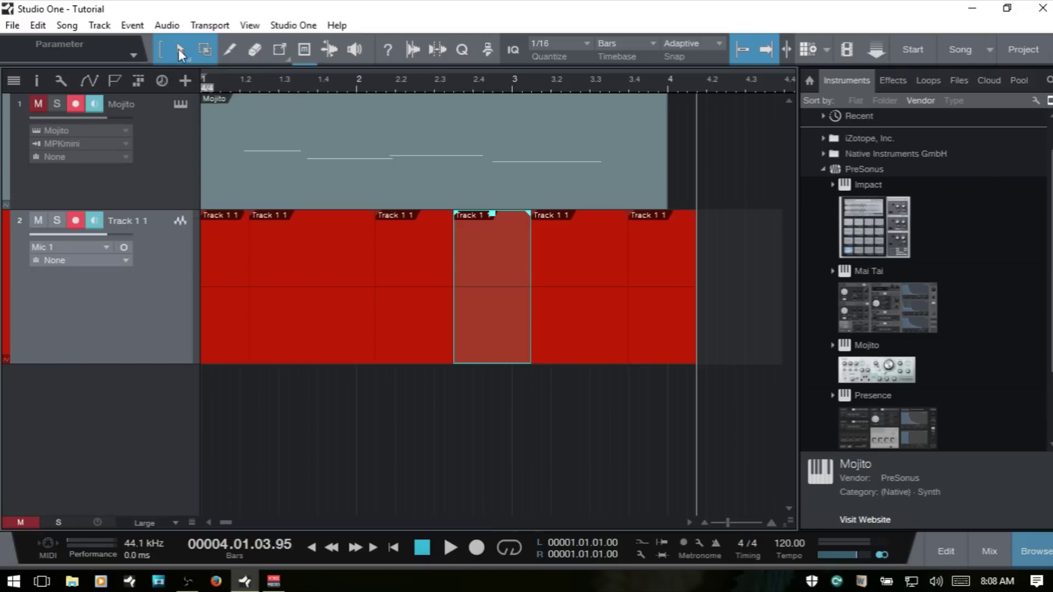
- Activate the Range, Split, Eraser and Paint tools in turn, and view the Paint tool's shape options
click(207, 52)
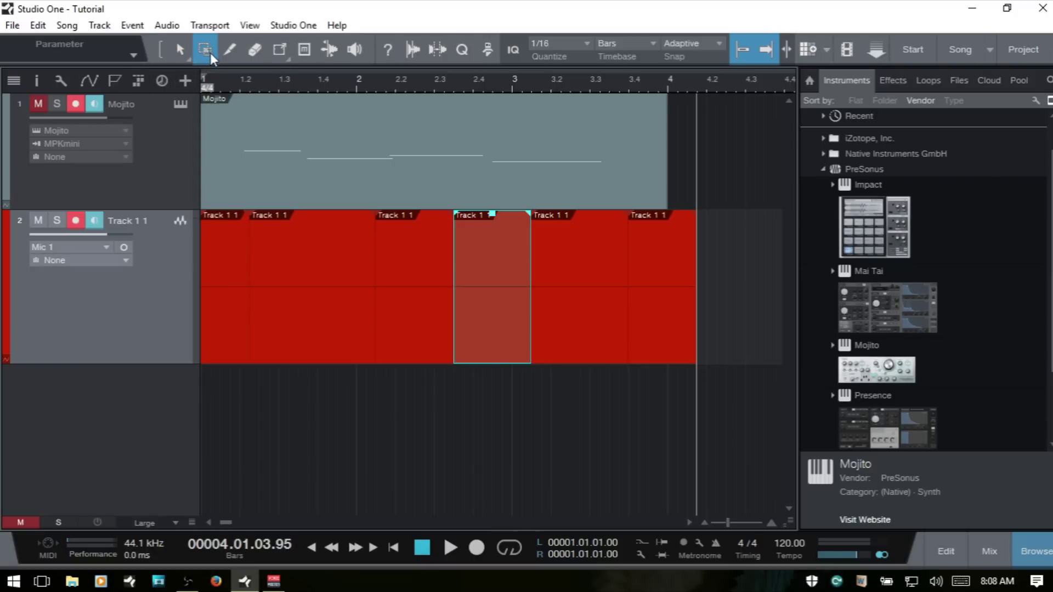
click(231, 51)
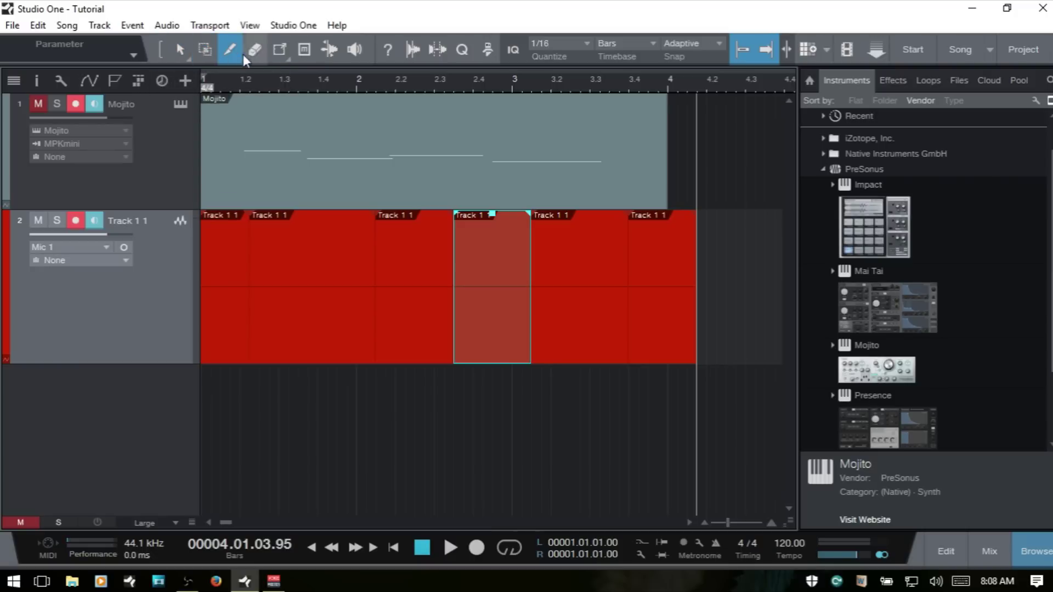
click(262, 54)
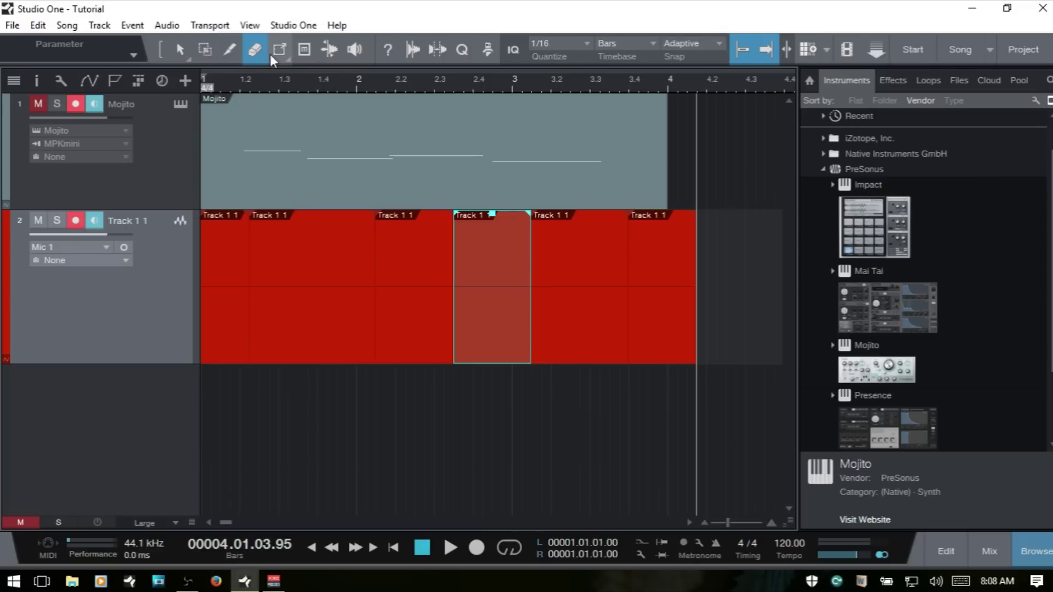
click(281, 53)
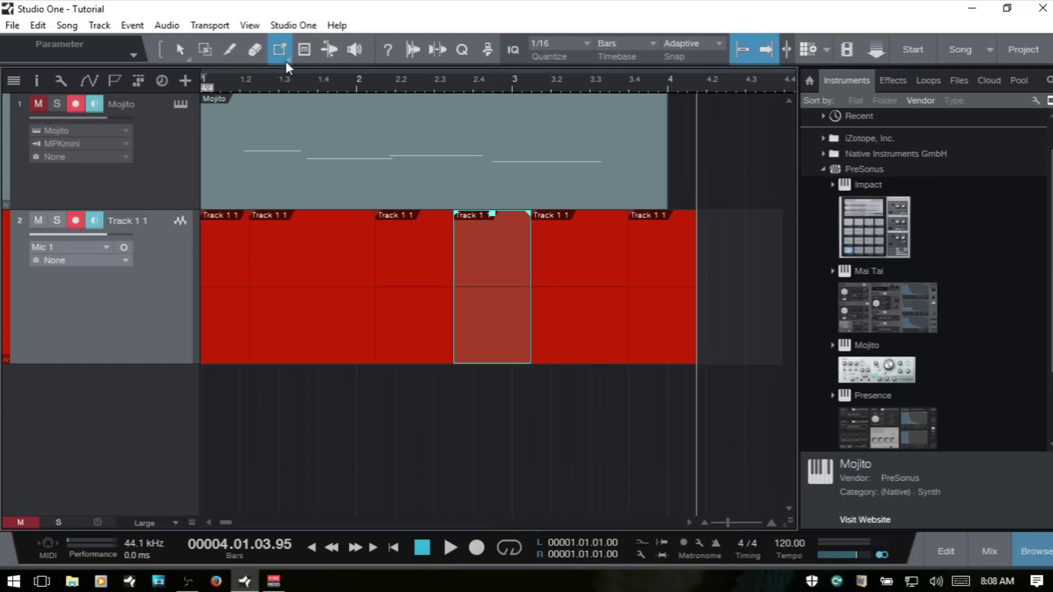
click(285, 61)
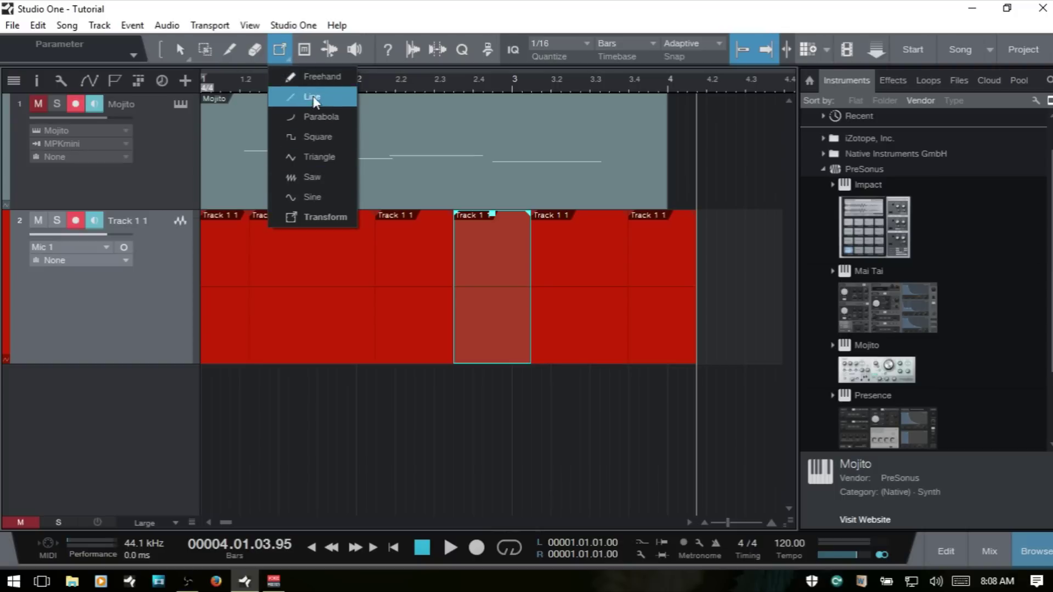
click(281, 51)
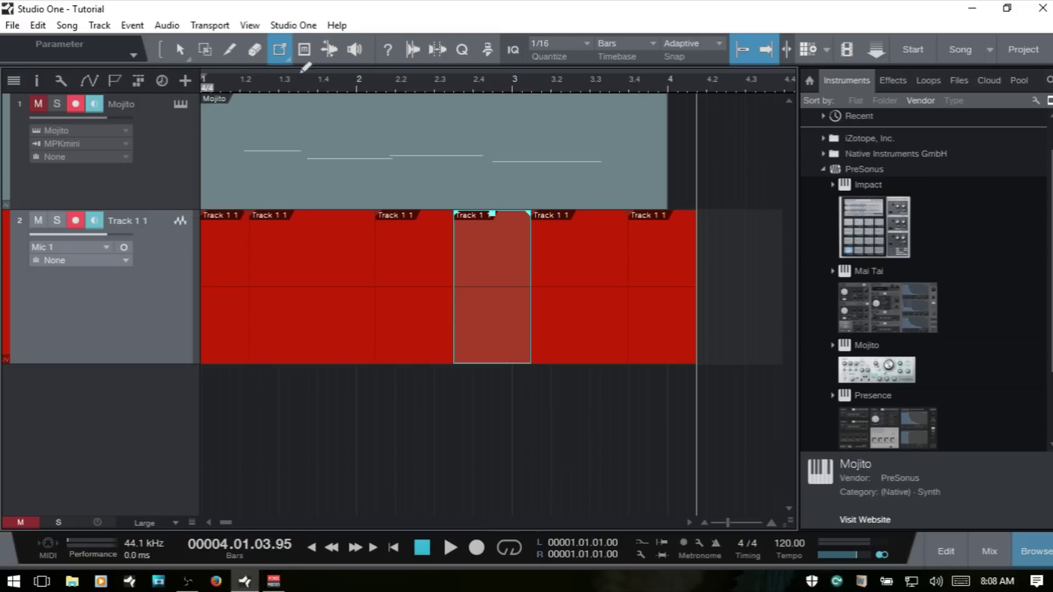
- Activate the Mute, Bend and Listen tools in turn, and show the info view for the Audio Bend description before hiding it
click(305, 62)
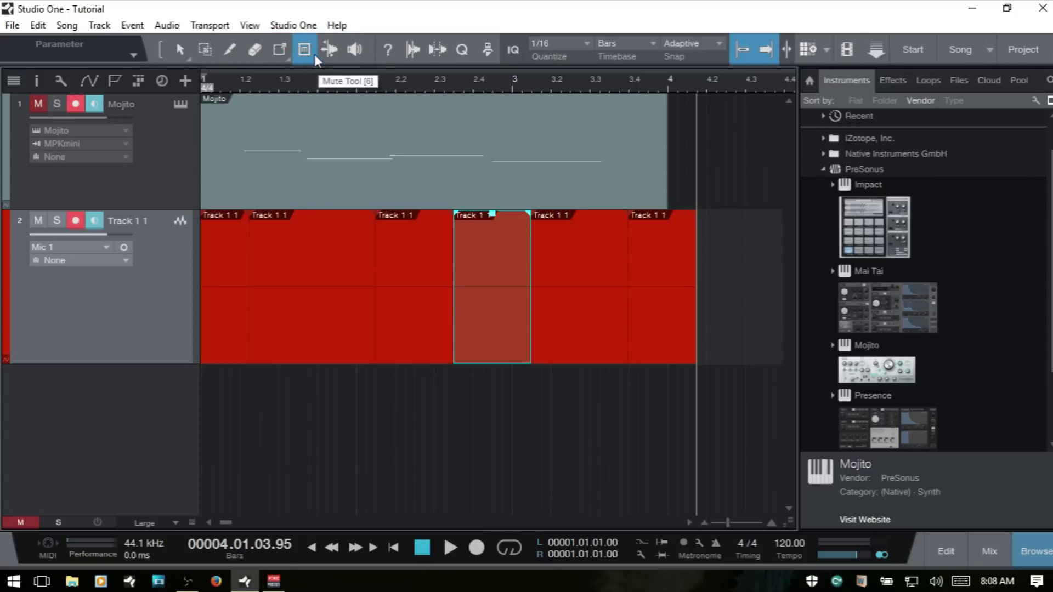
click(329, 60)
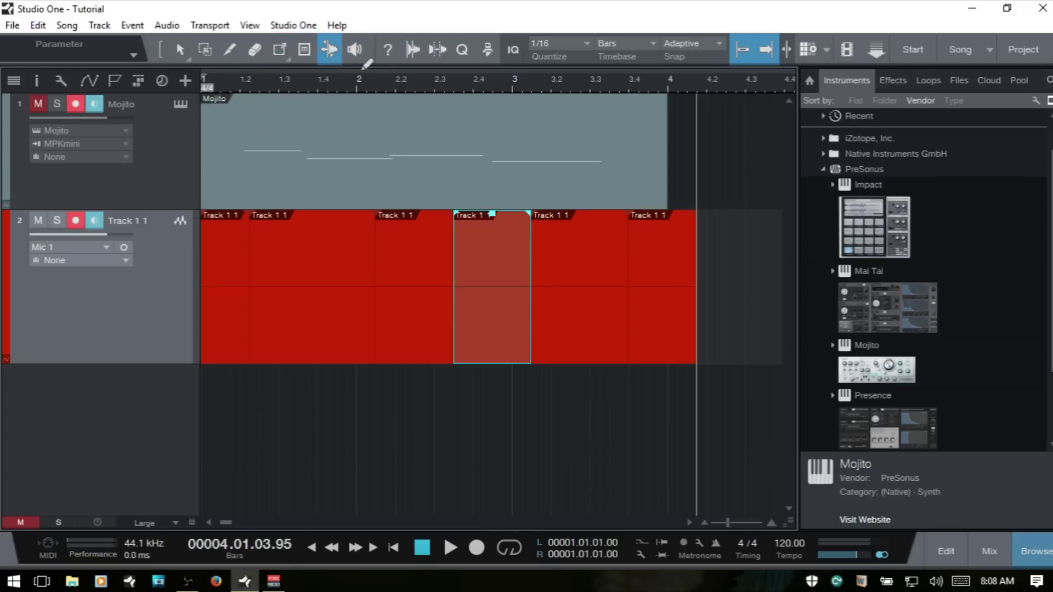
click(358, 61)
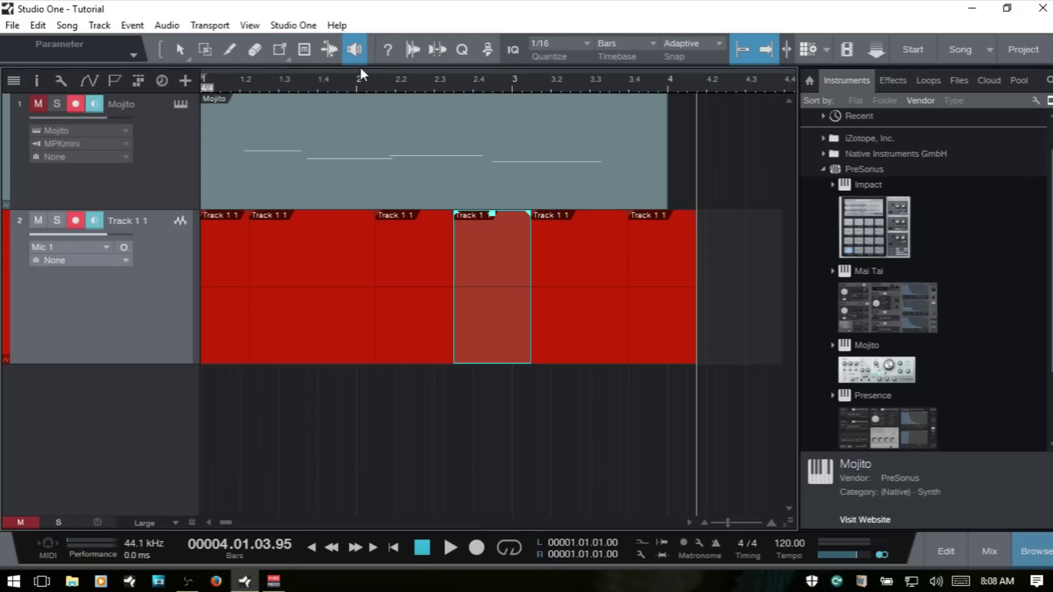
click(387, 54)
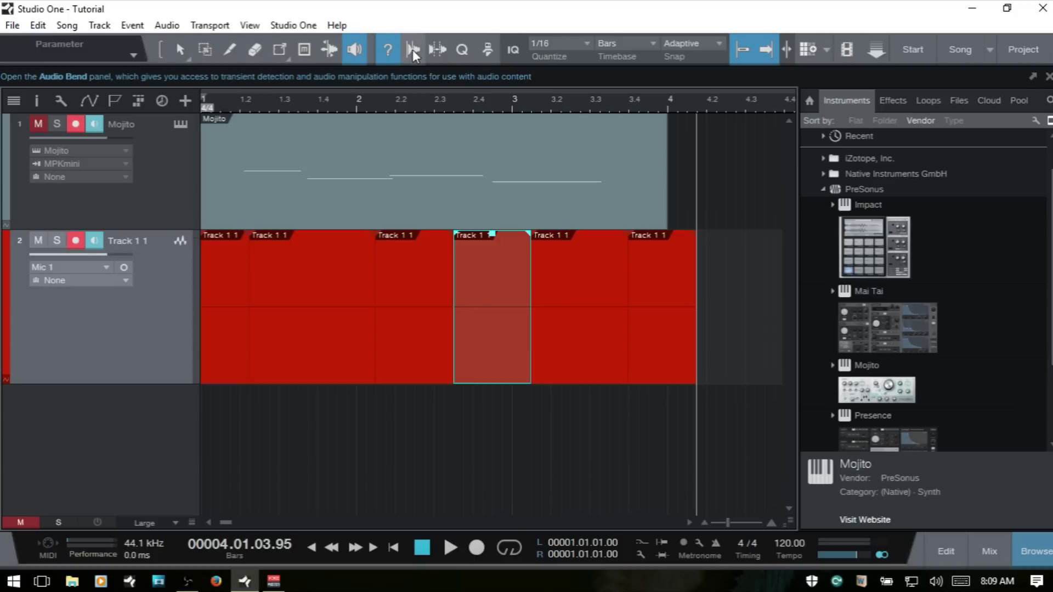
click(390, 53)
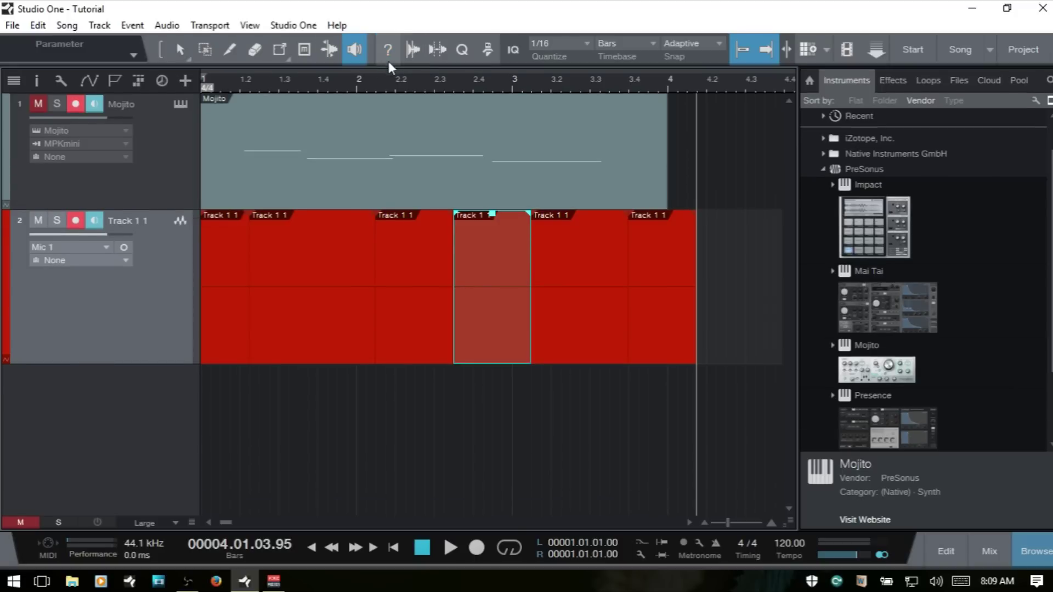
- View the Audio Bend, Strip Silence, Quantize and Macro panels in turn, and hide the last one
click(414, 52)
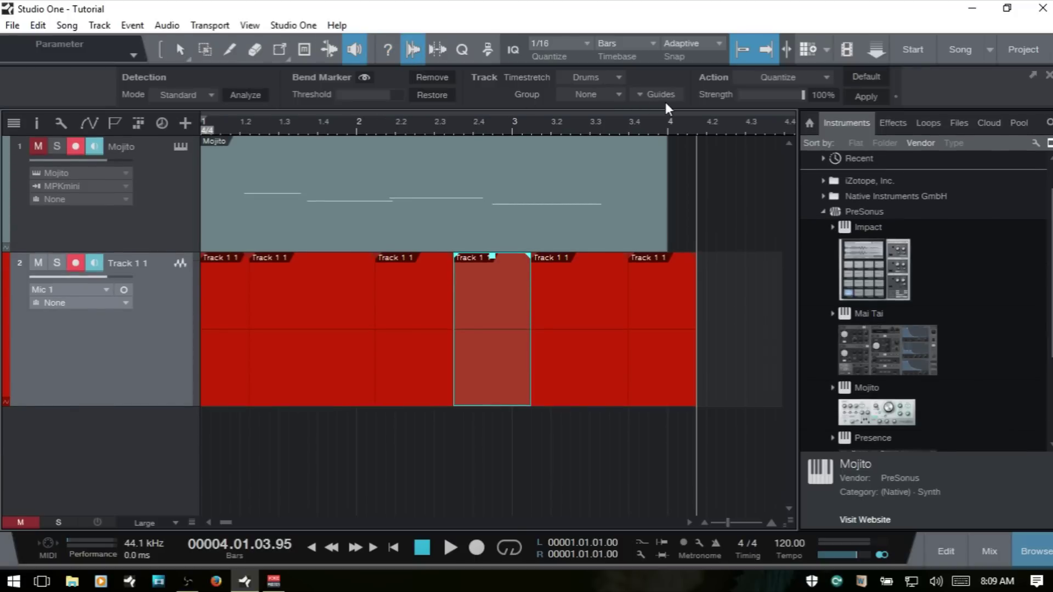
click(436, 51)
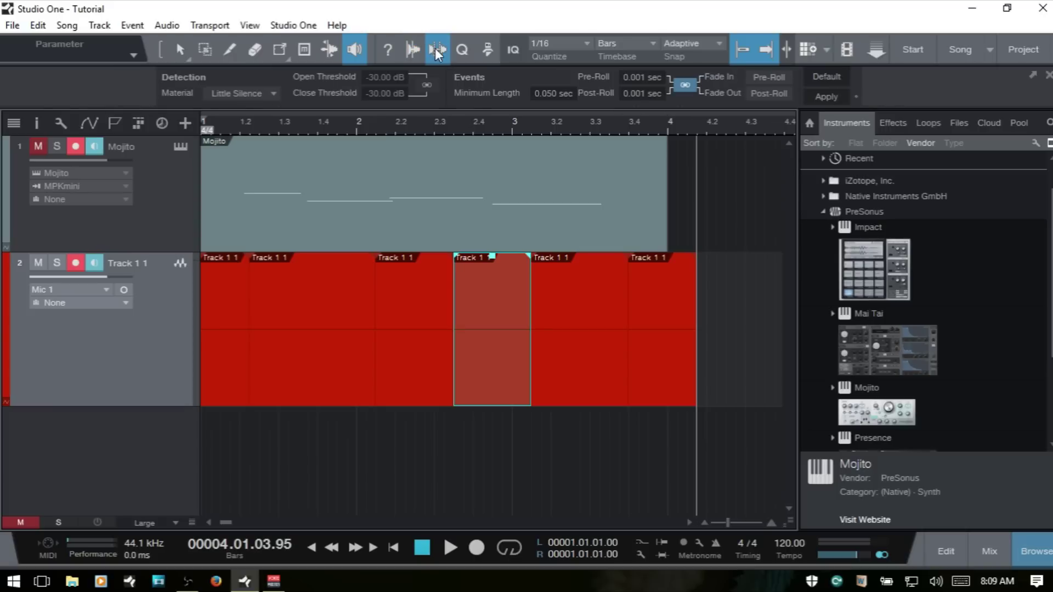
click(463, 50)
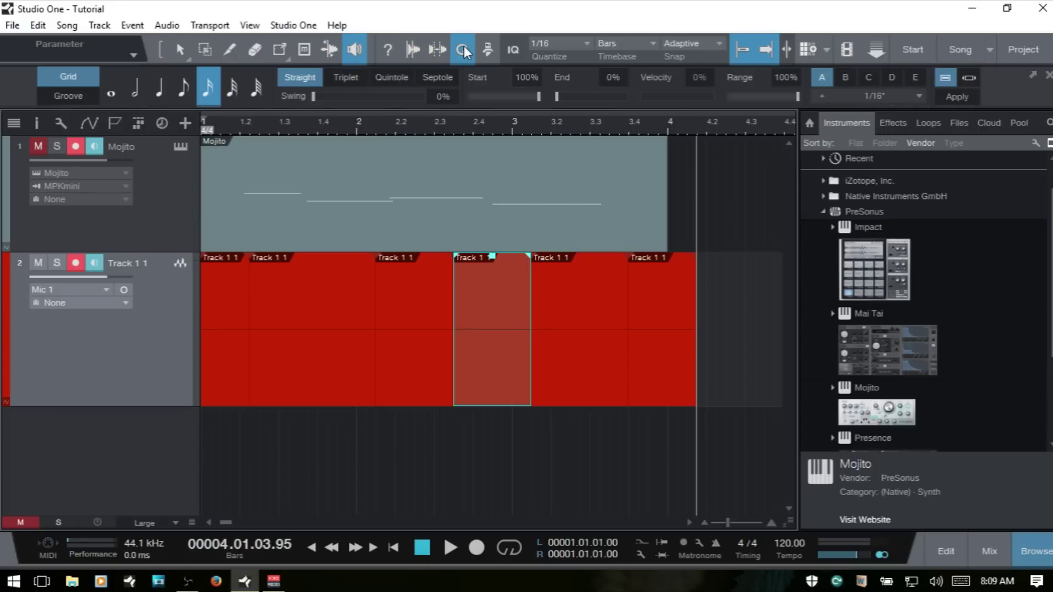
click(487, 50)
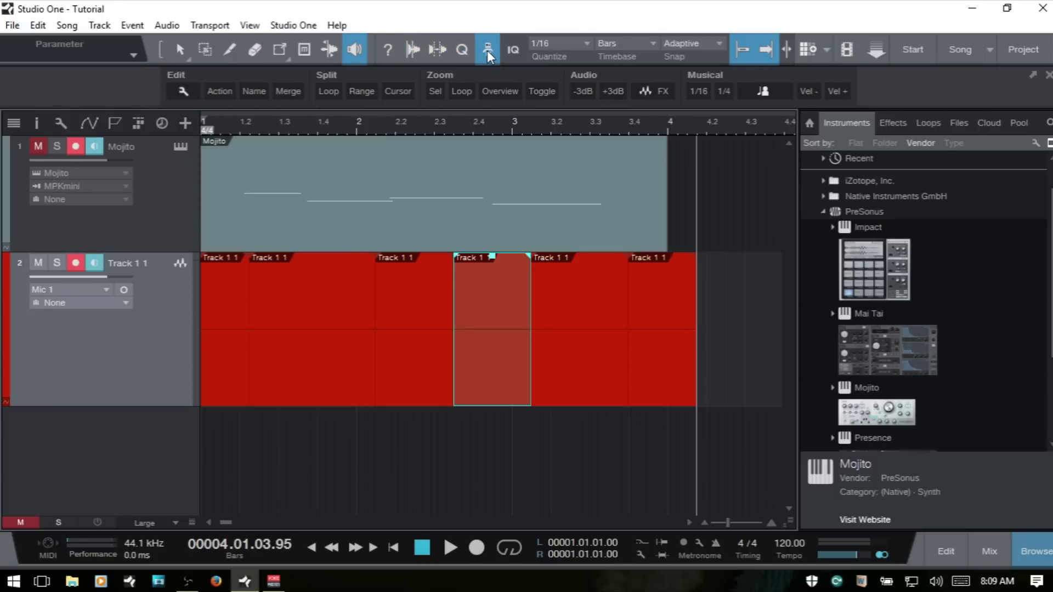
click(486, 48)
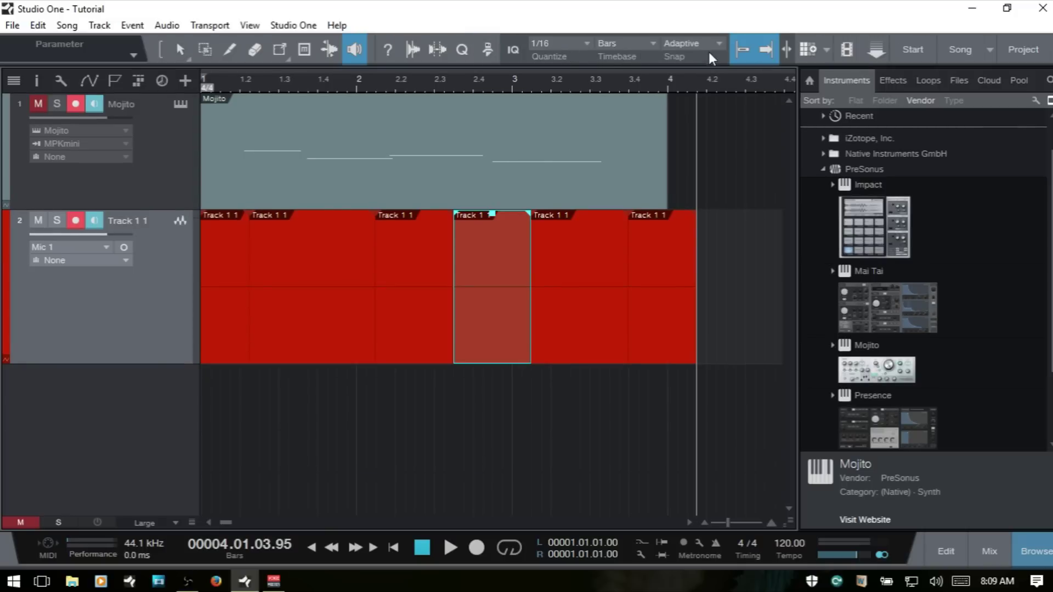
- Set the arrangement's quantize value to 1/4, activate the Arrow tool, and move the Mojito clip to start at beat 1.2
click(586, 43)
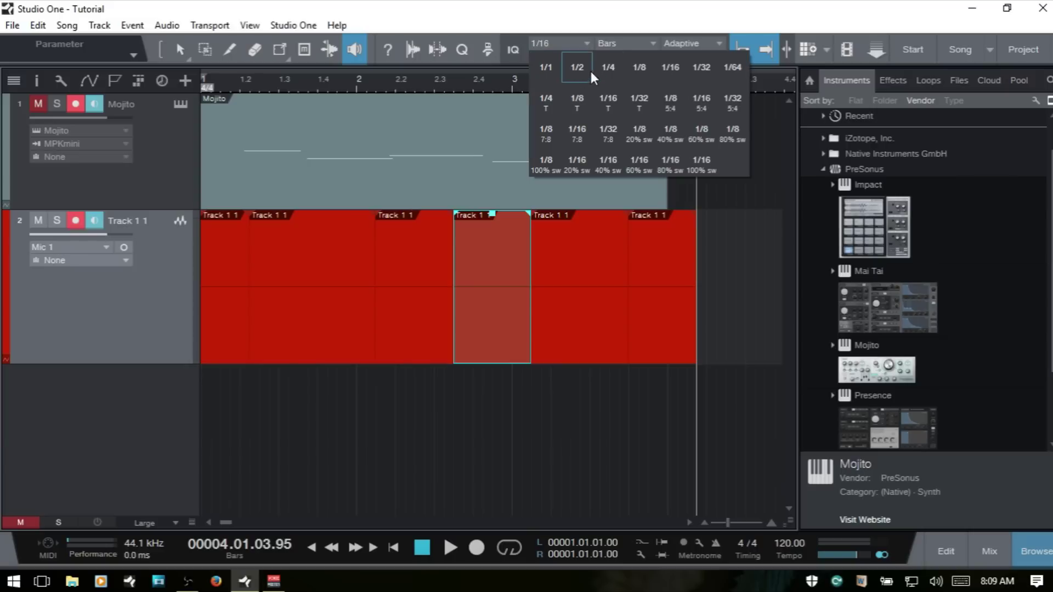
click(607, 68)
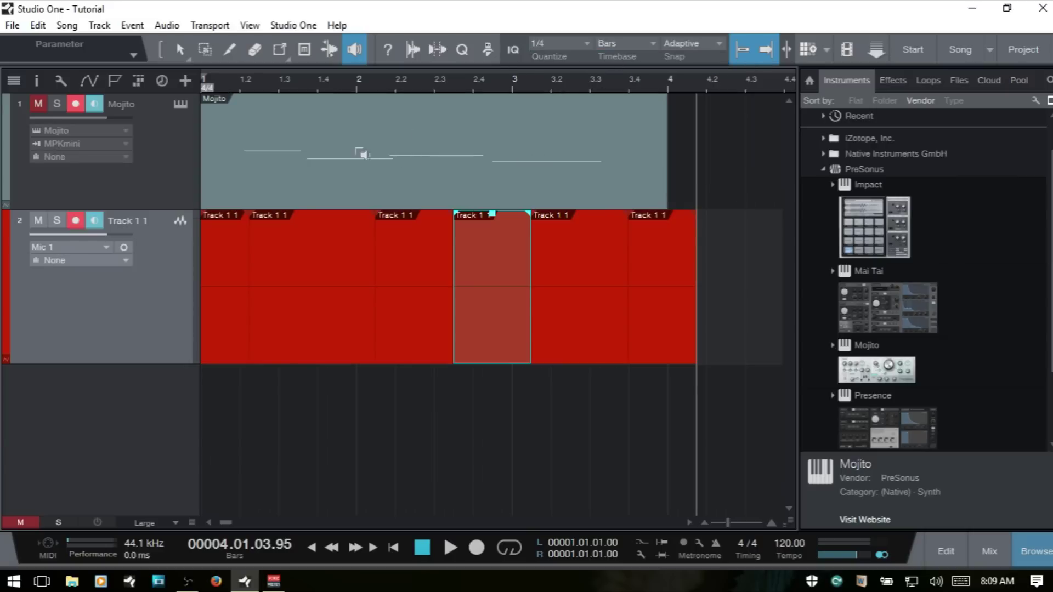
key(1)
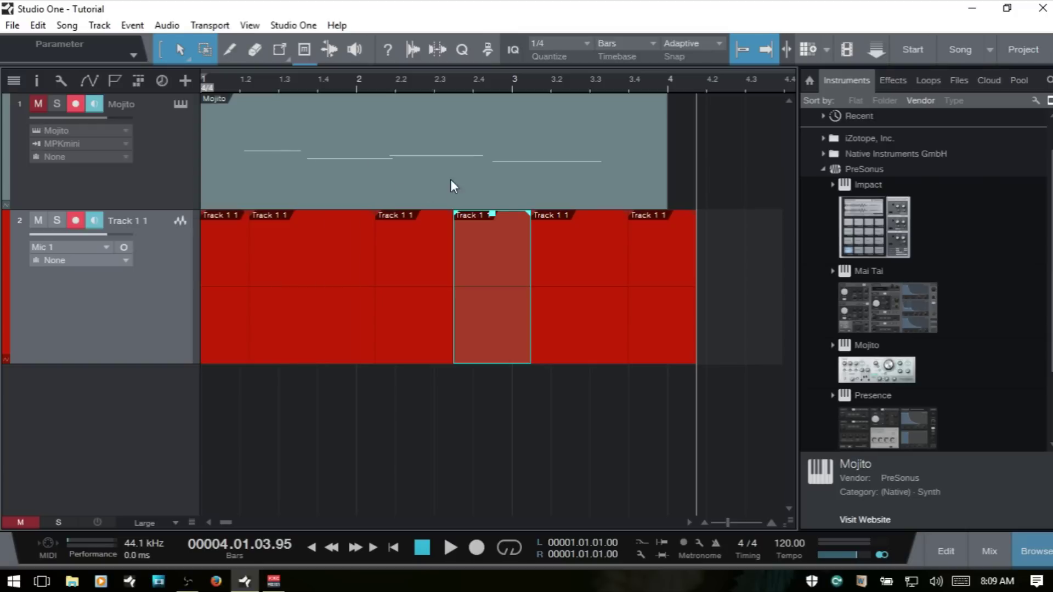
click(742, 51)
click(383, 183)
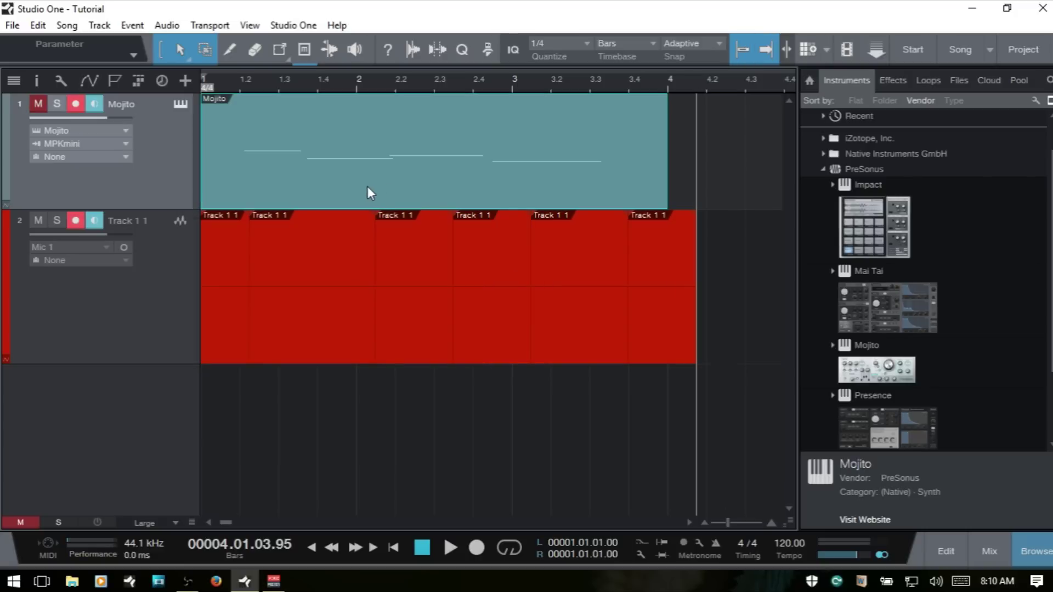
drag(368, 187, 426, 186)
mouse_move(442, 184)
mouse_down()
mouse_move(369, 184)
mouse_move(423, 185)
mouse_up()
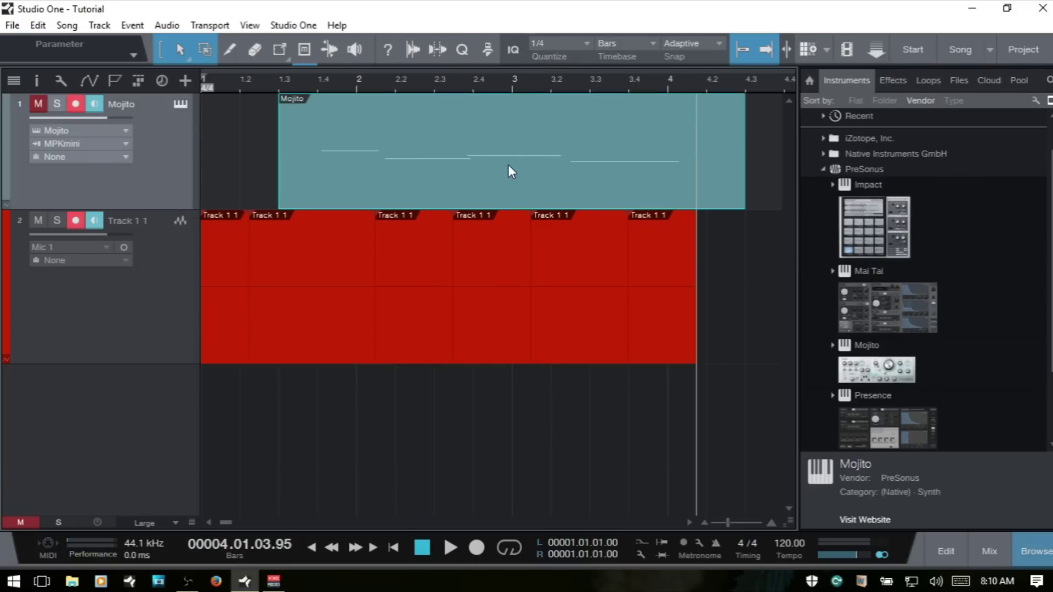
drag(516, 185, 472, 185)
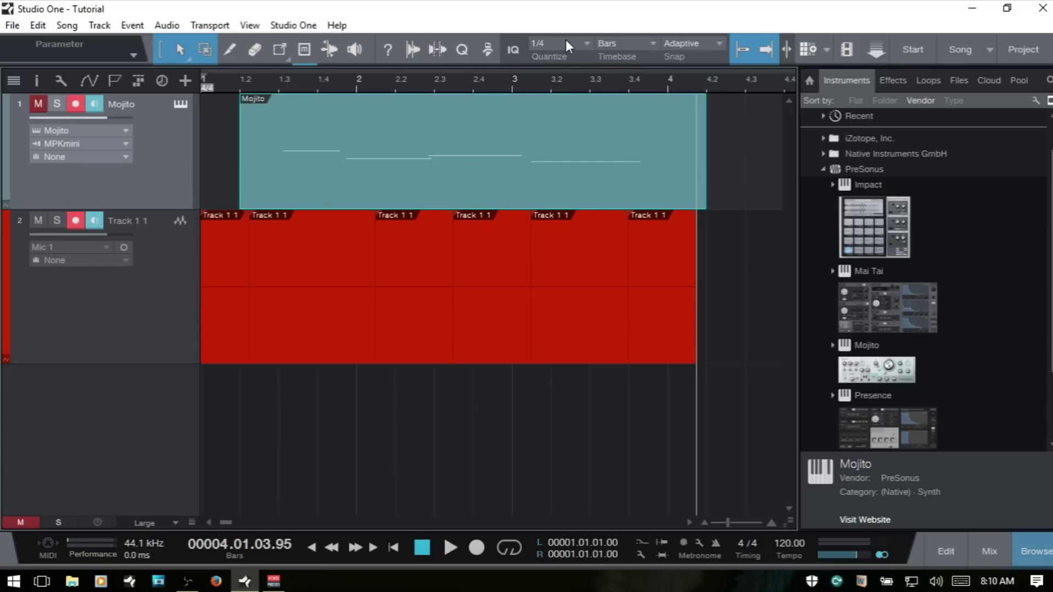
- Set the quantize value to 1/2 and move the Mojito clip to beat 2.3 and back to beat 1.3
click(580, 41)
click(574, 73)
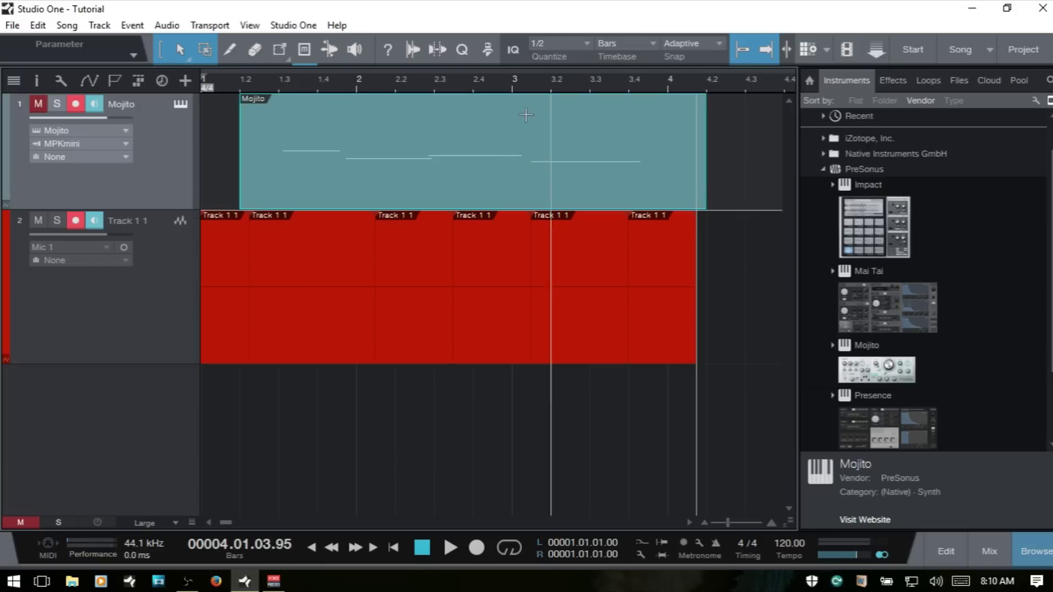
drag(446, 193, 550, 173)
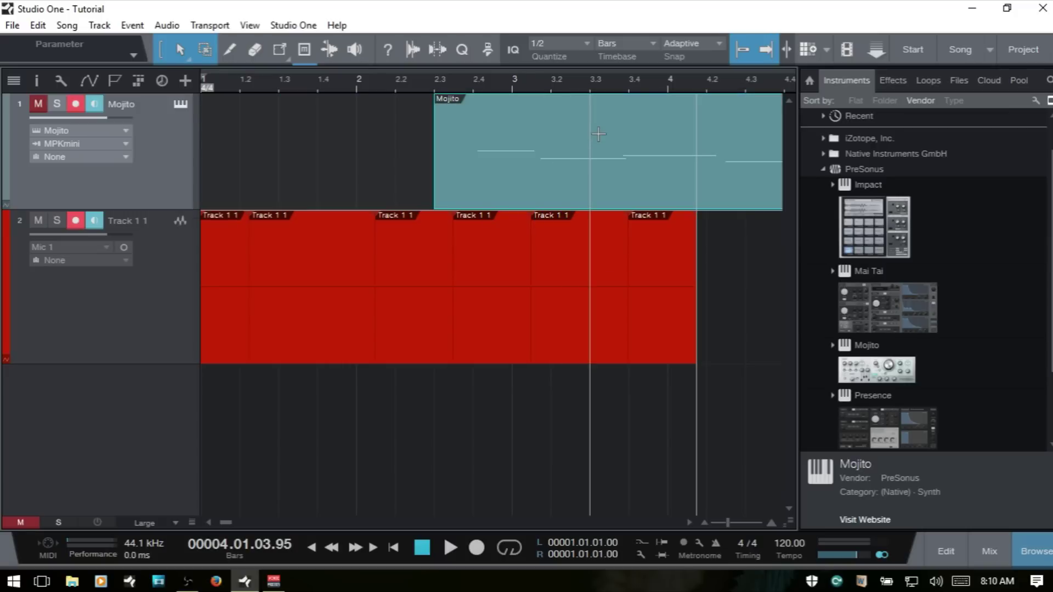
click(743, 50)
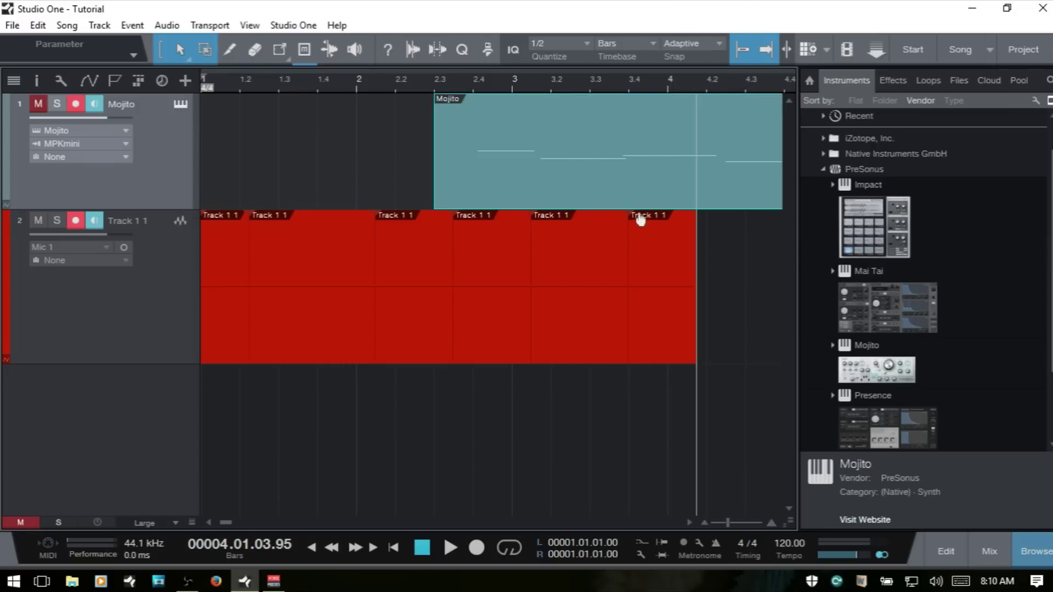
drag(617, 185, 468, 175)
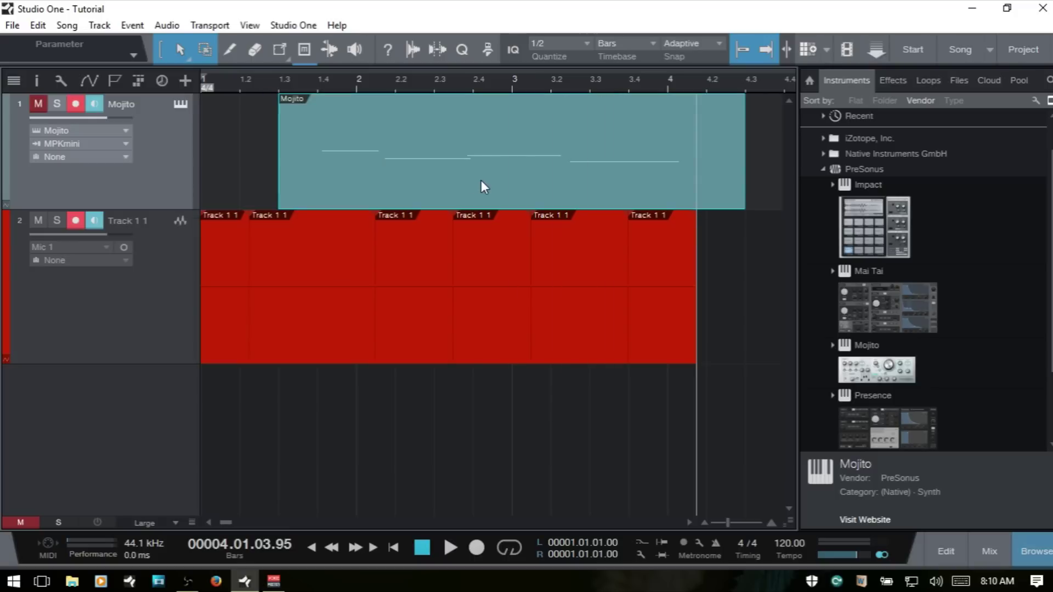
- Open the Mojito clip for note editing, and move its B 2 note to beat 2.3 and, with quantize set to 1/4, to beat 2.4
double_click(506, 177)
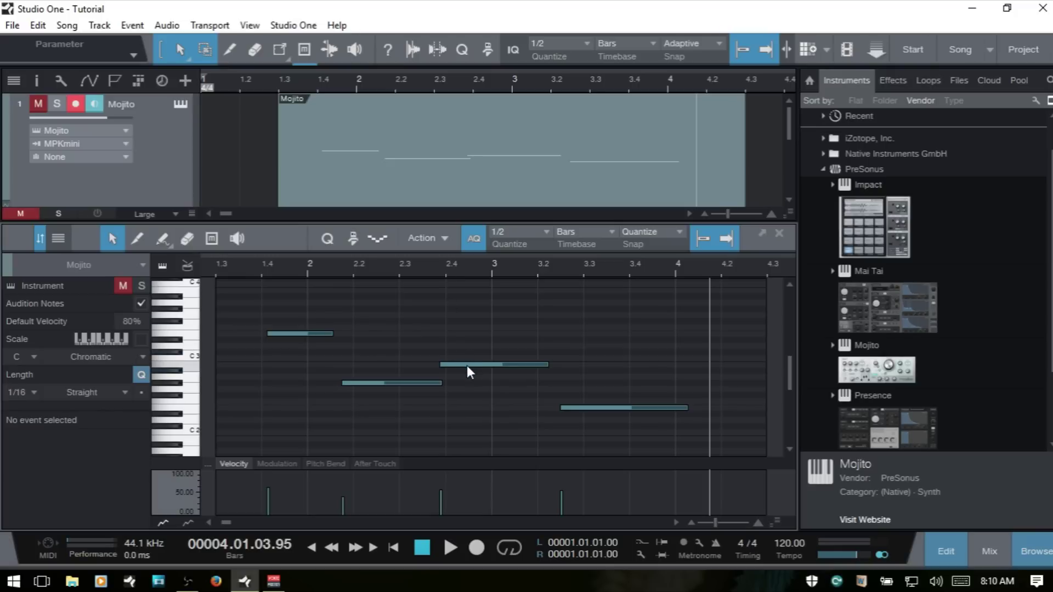
drag(466, 365, 437, 366)
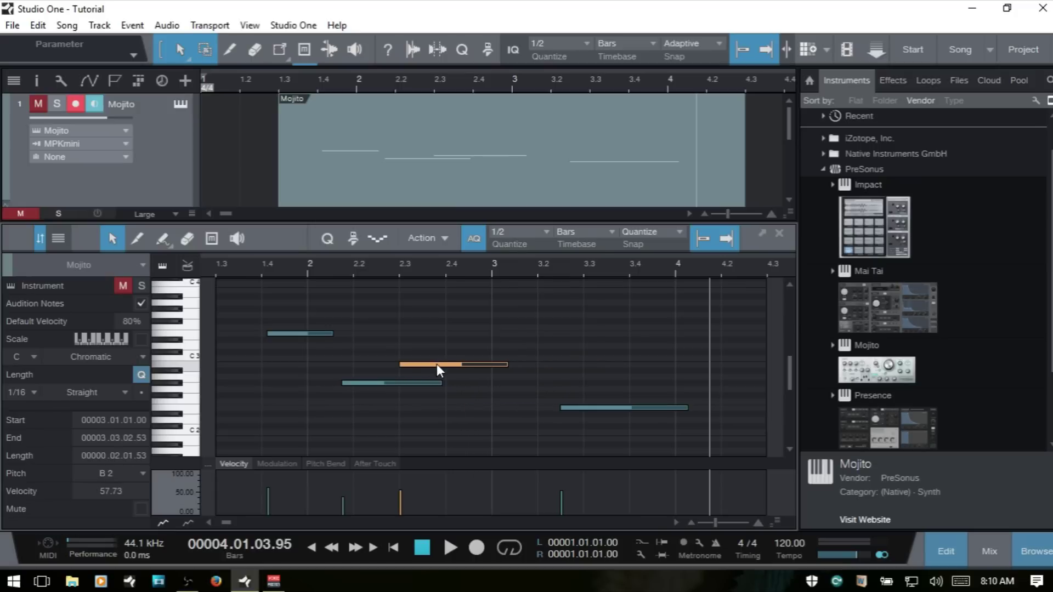
click(583, 44)
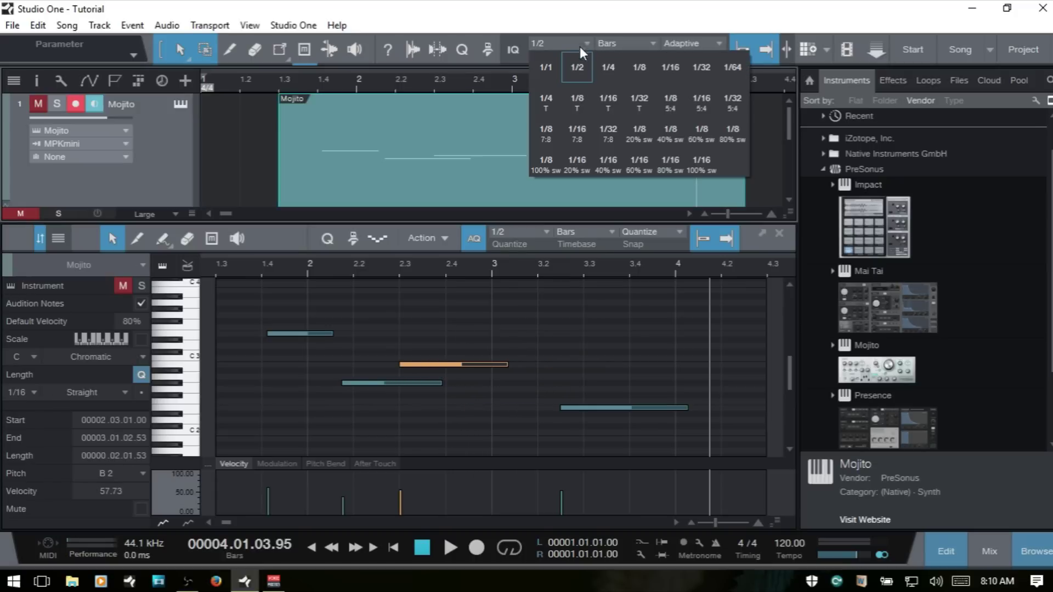
click(611, 71)
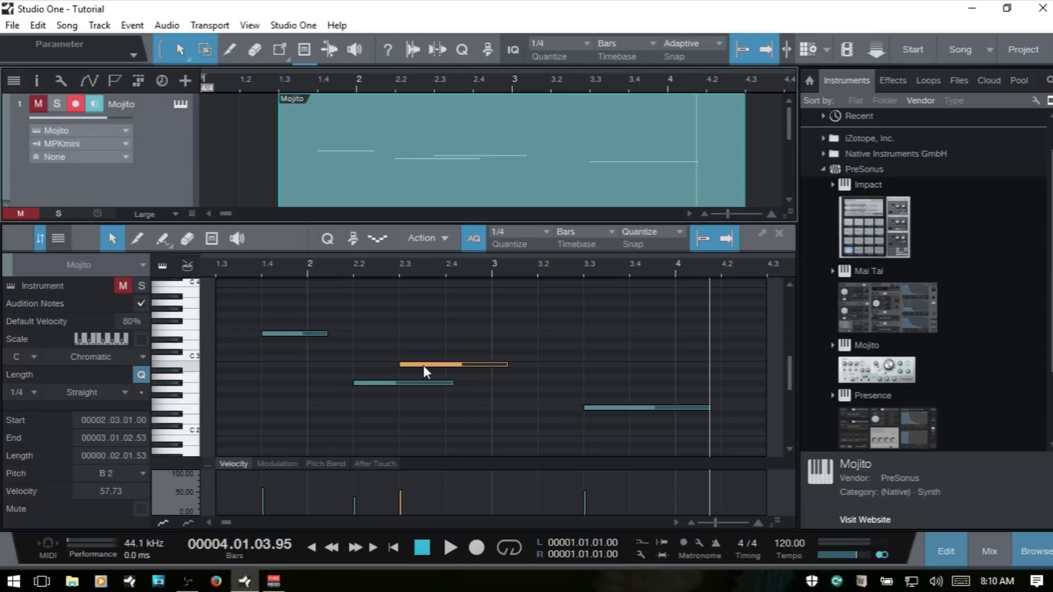
drag(423, 364, 467, 364)
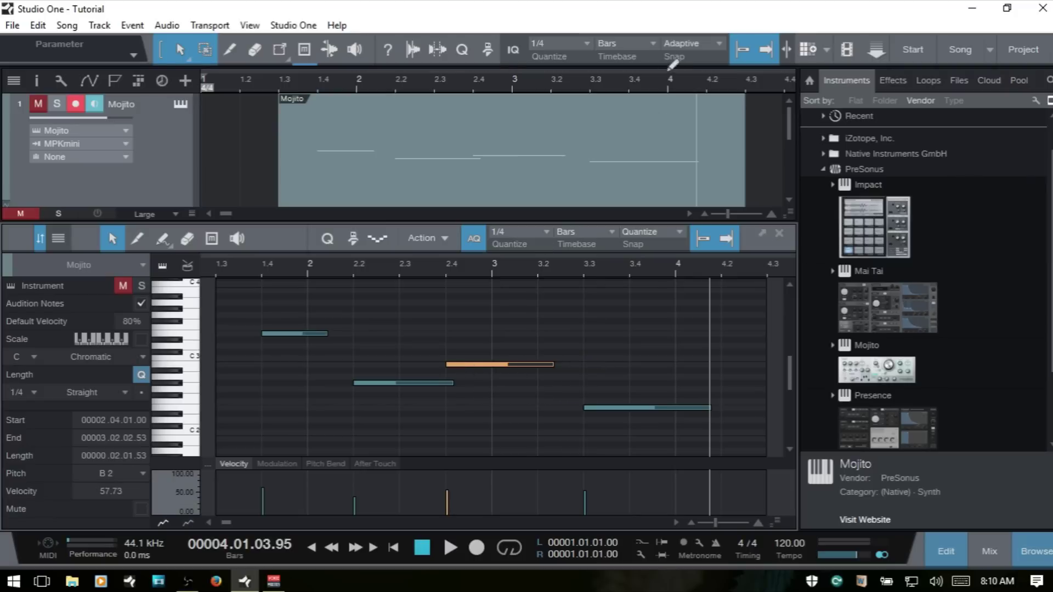
- Switch the arrangement's timebase to Seconds, to Samples, and back to Bars
click(648, 41)
click(631, 21)
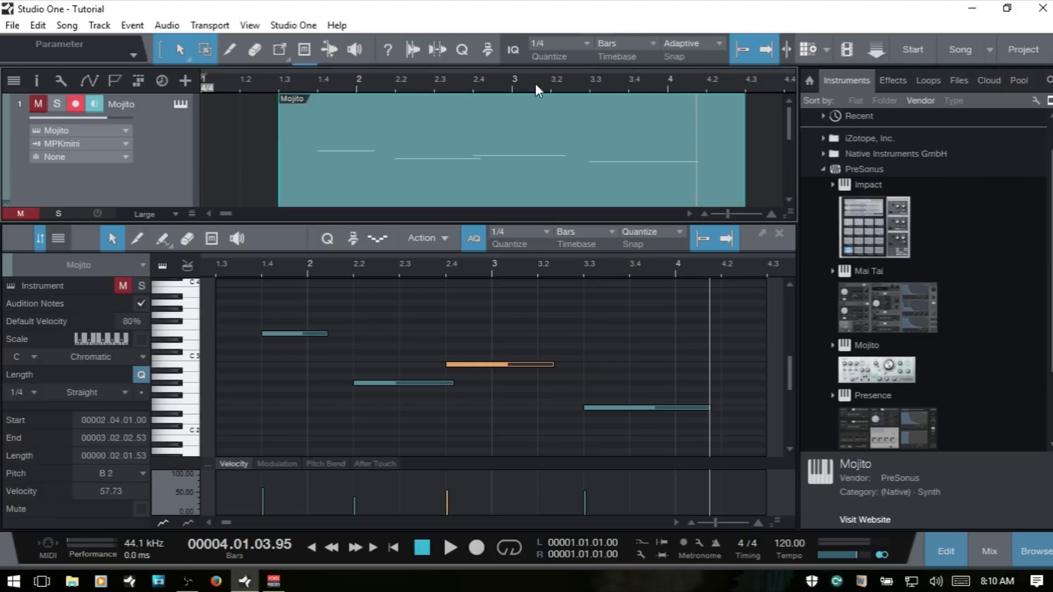
click(644, 39)
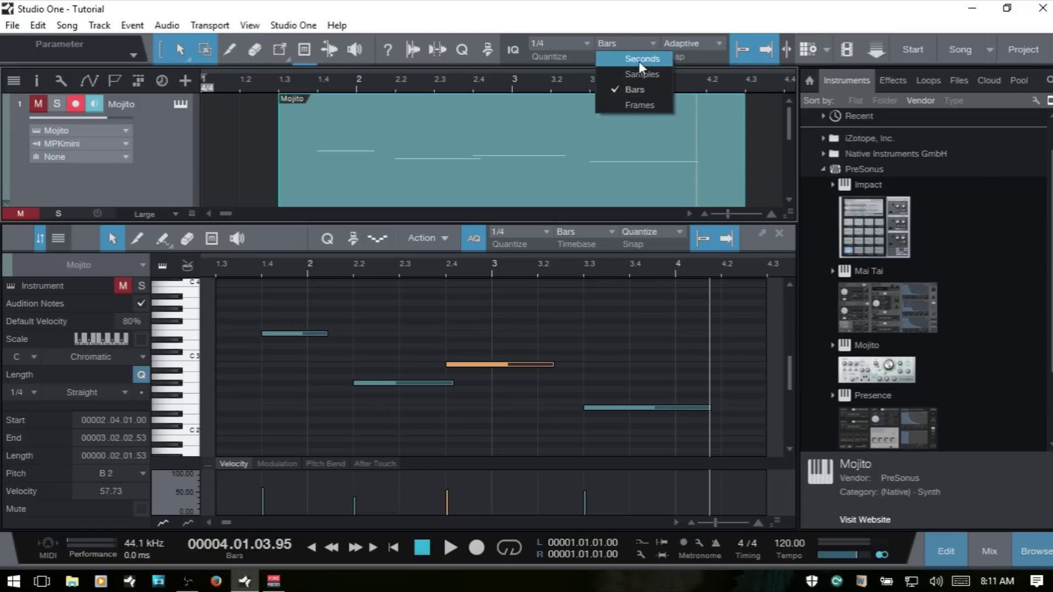
click(643, 57)
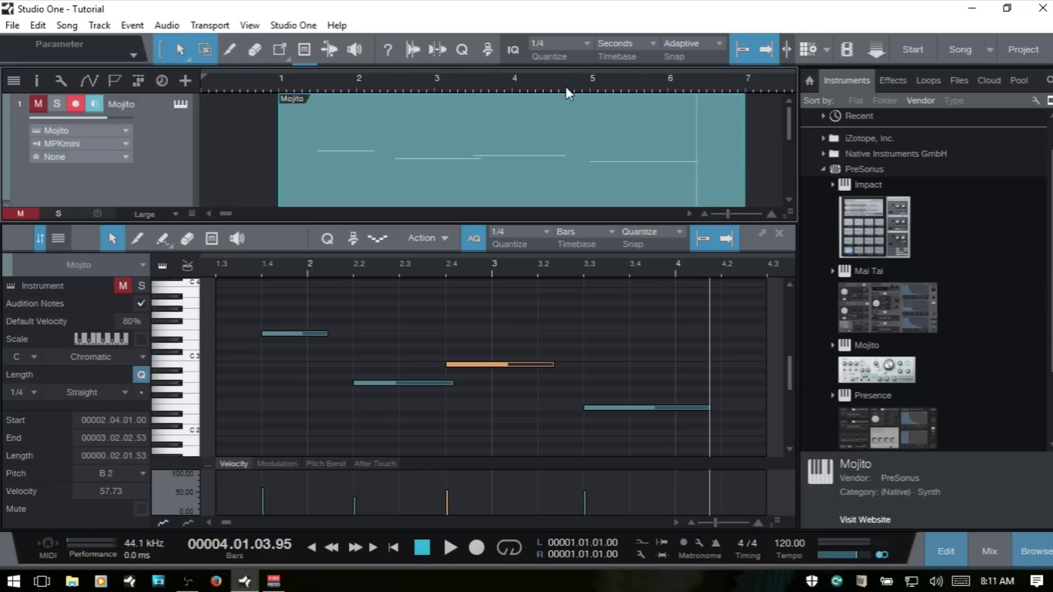
click(640, 42)
click(641, 71)
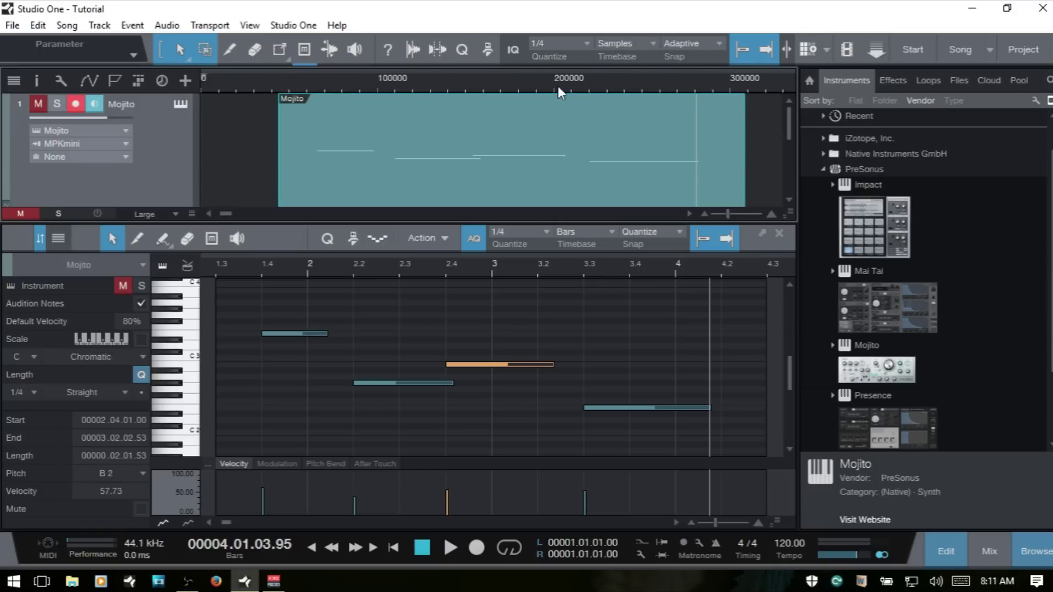
click(639, 39)
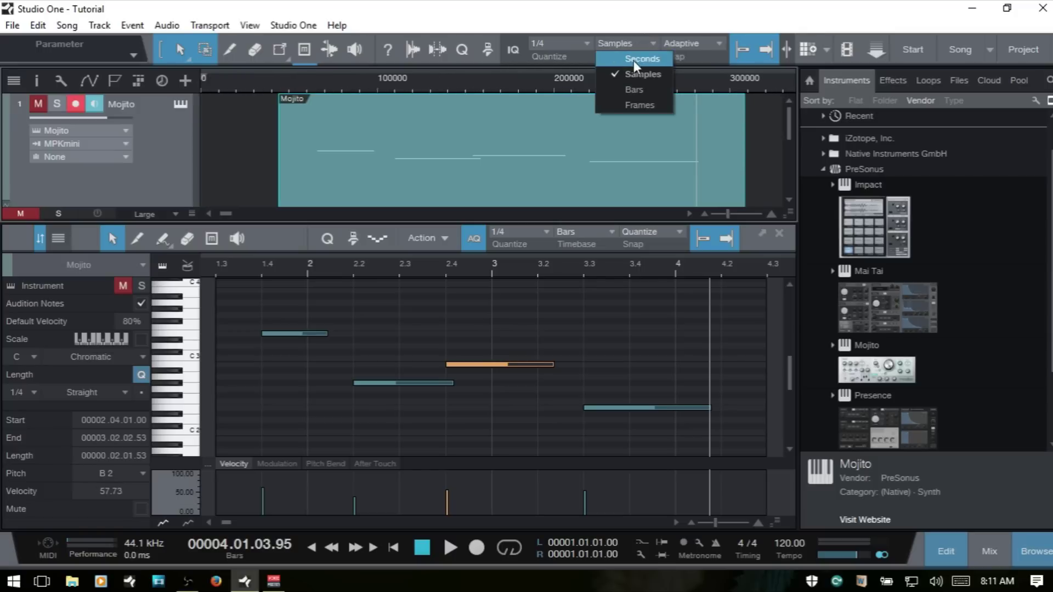
click(636, 90)
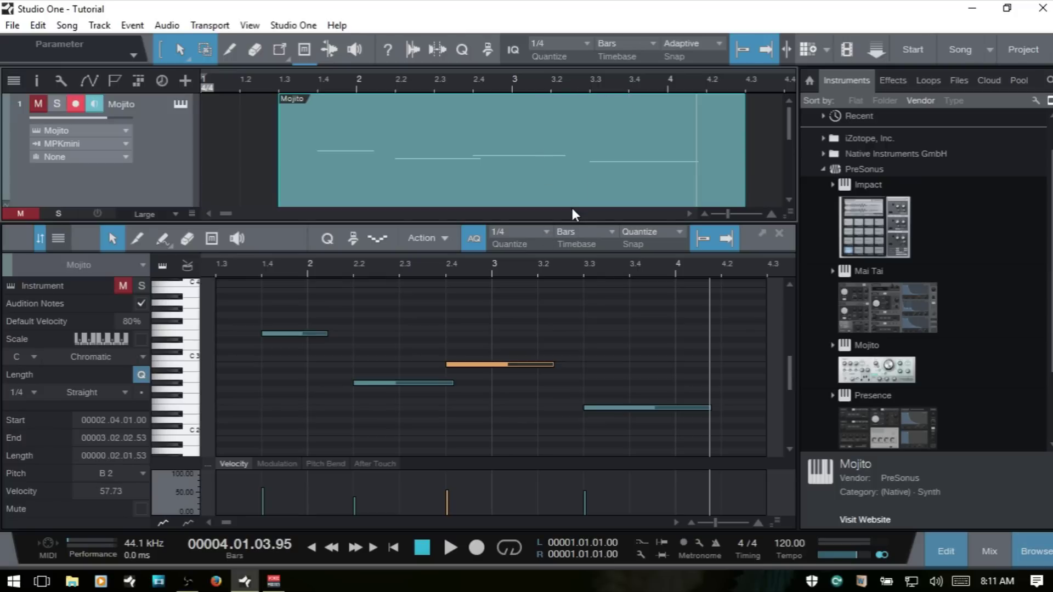
- Close the note editor and zoom the arrangement timeline horizontally in and out several times
key(F2)
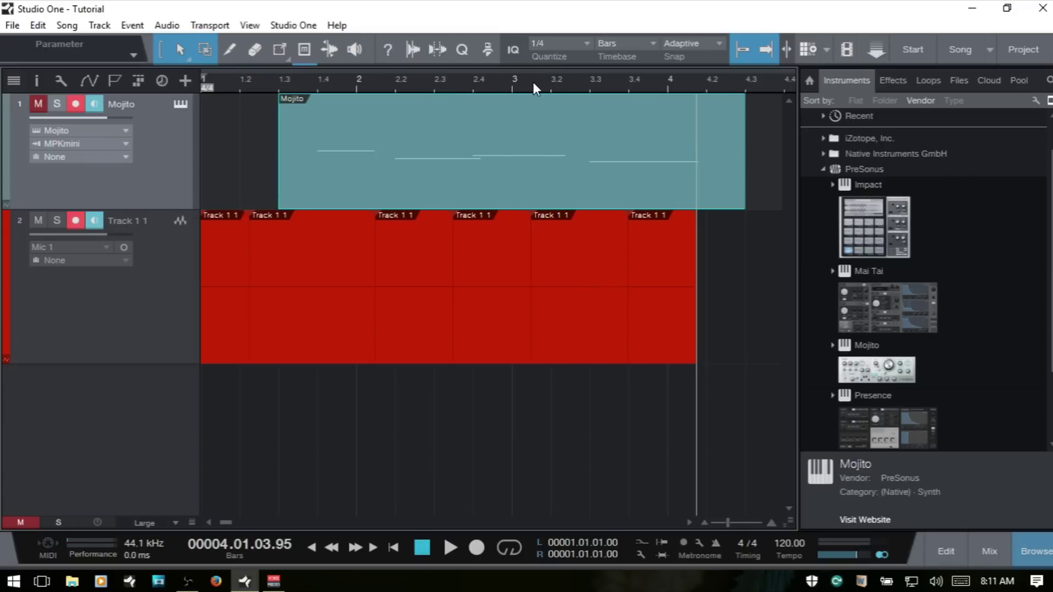
drag(533, 81, 564, 83)
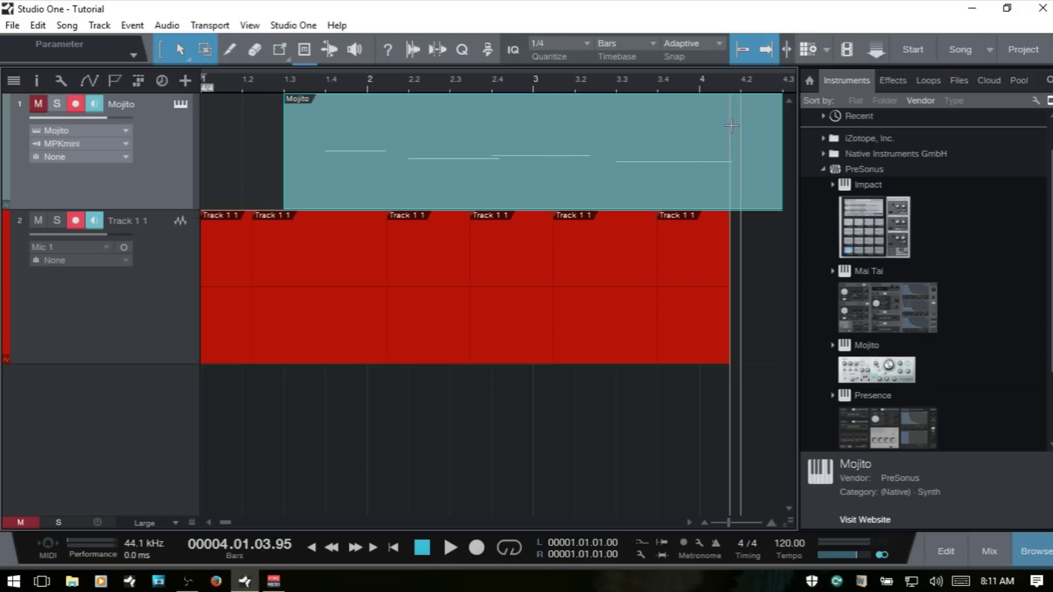
key(w)
key(w)
key(w)
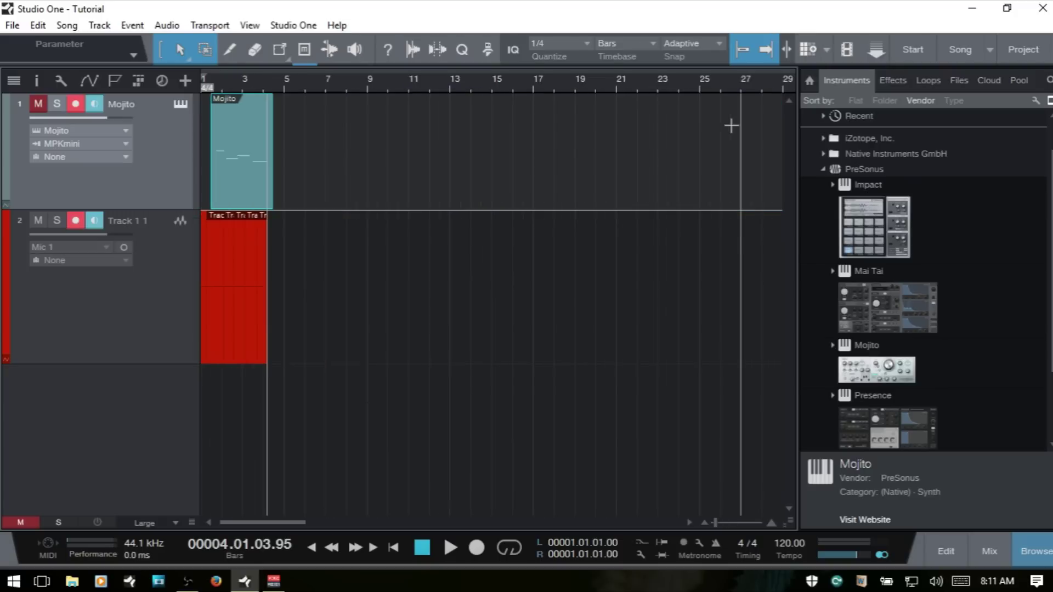
key(e)
key(e)
key(e)
key(e)
key(e)
key(e)
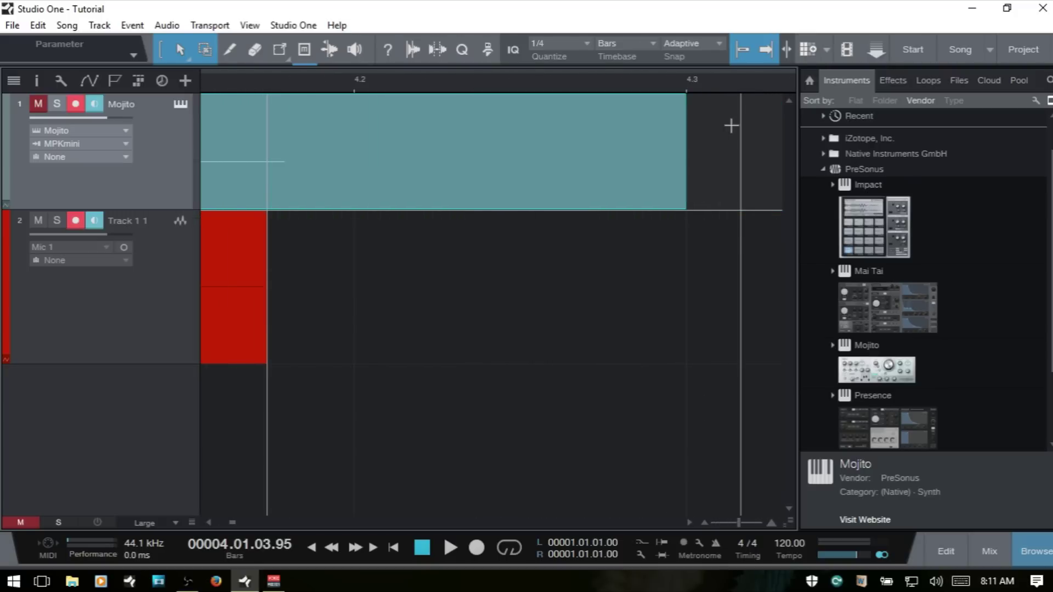
key(w)
key(w)
key(w)
key(w)
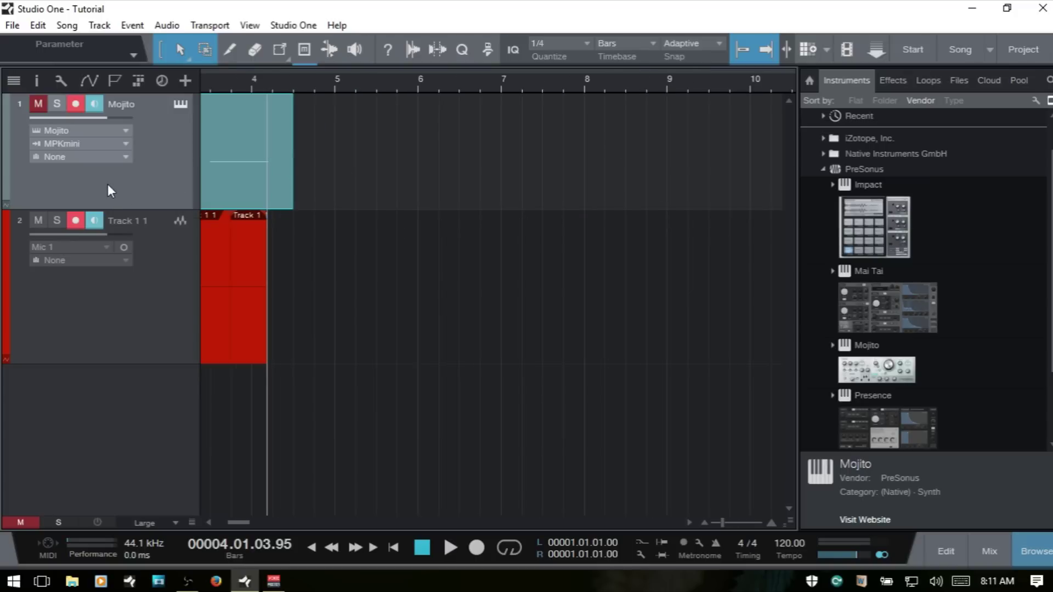
- Zoom the tracks vertically in and out twice, finishing at the Medium track height
key(shift+e)
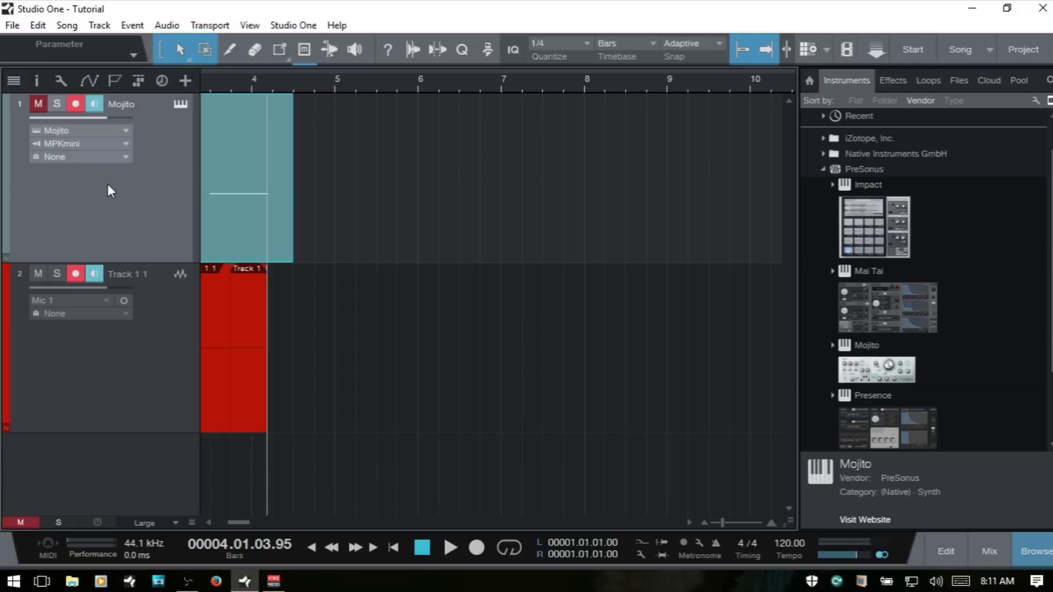
key(shift+w)
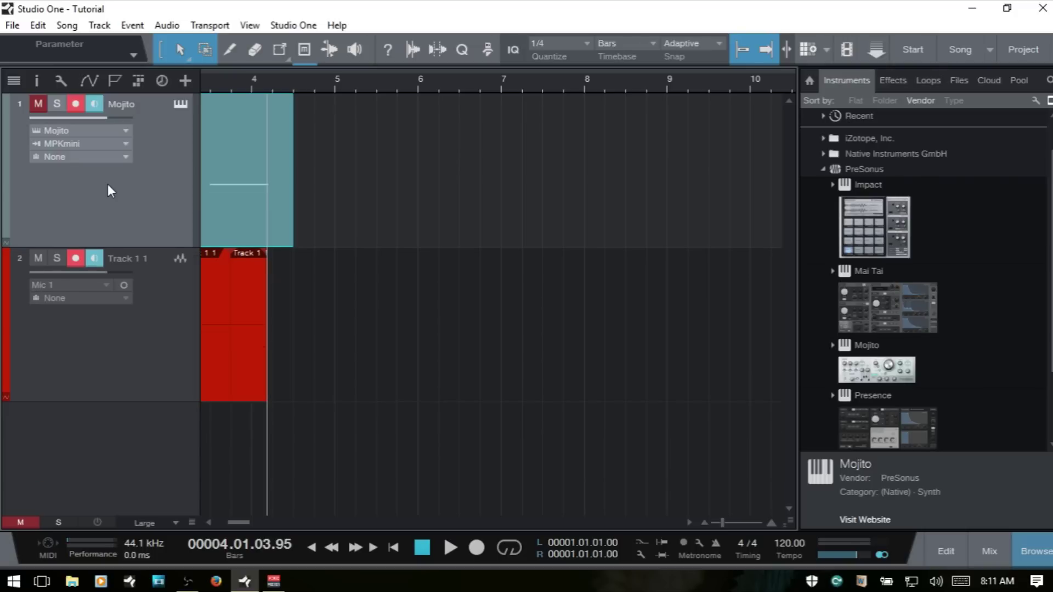
key(shift+e)
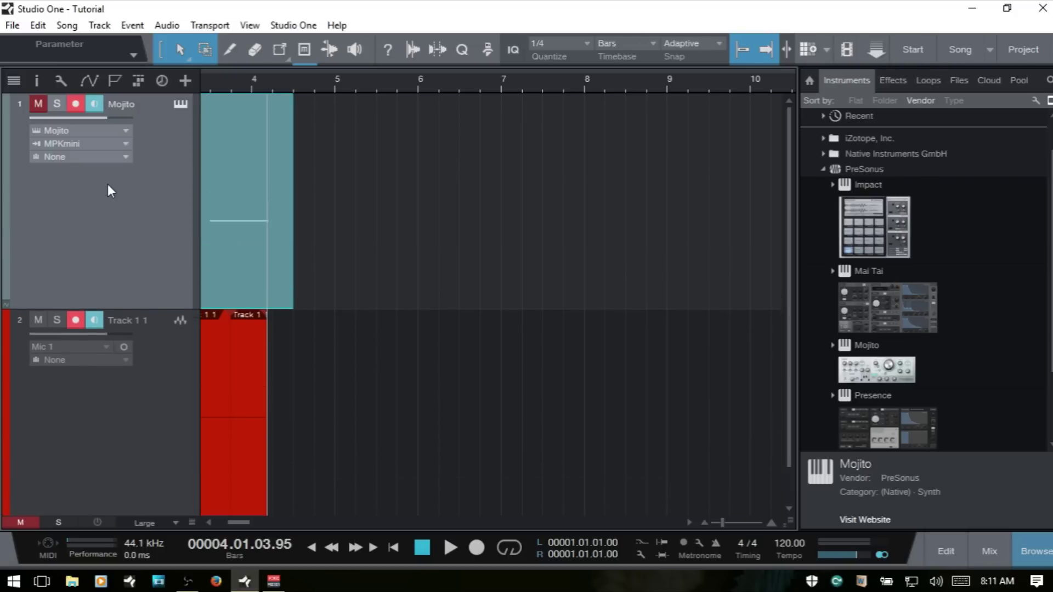
key(shift+w)
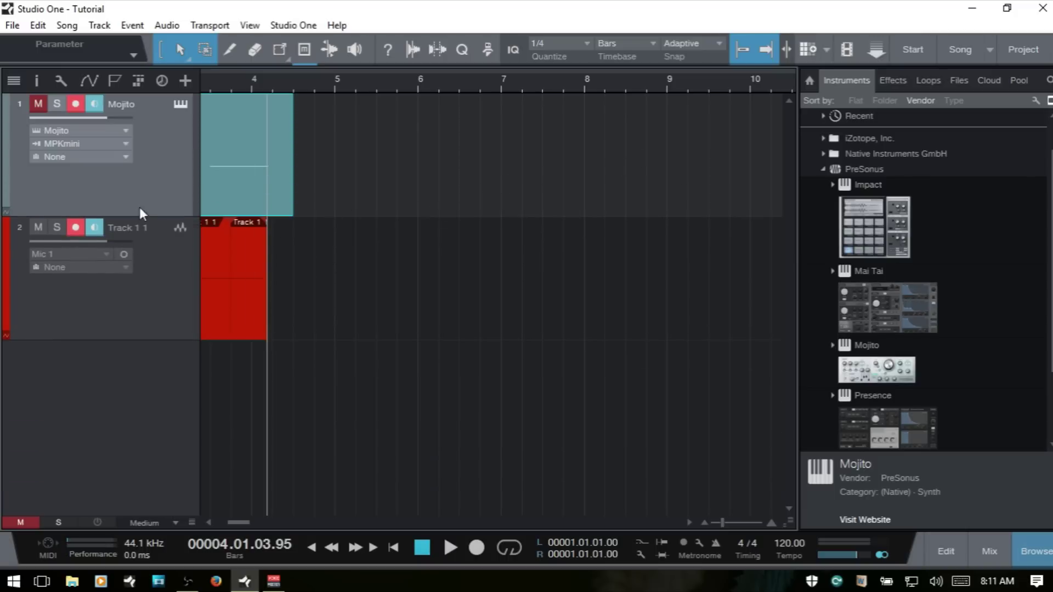
- Return the playhead to the song start and play the opening of the arrangement briefly
click(238, 81)
key(Home)
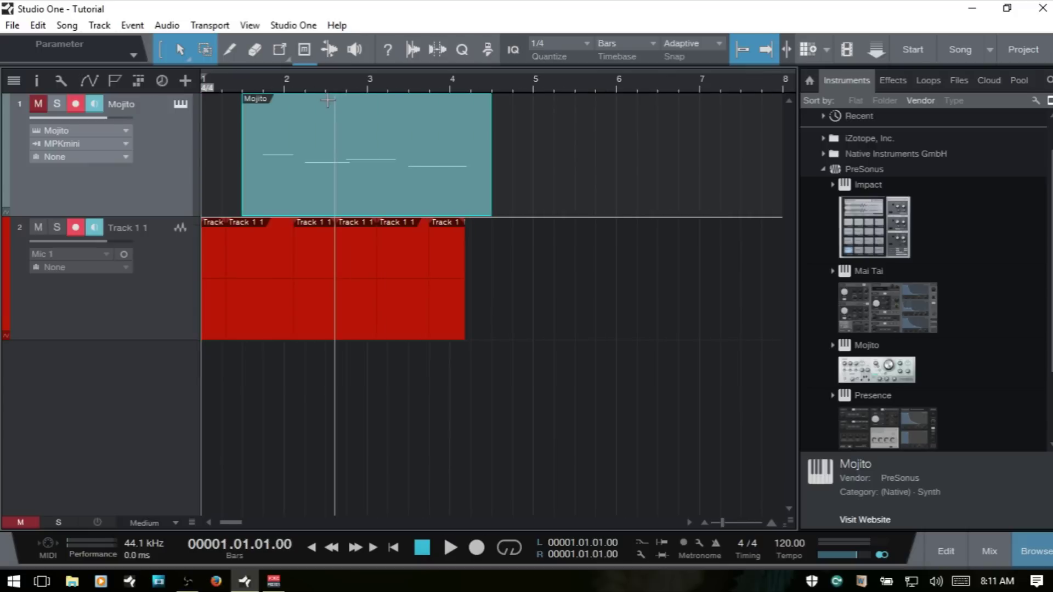
click(232, 81)
key(space)
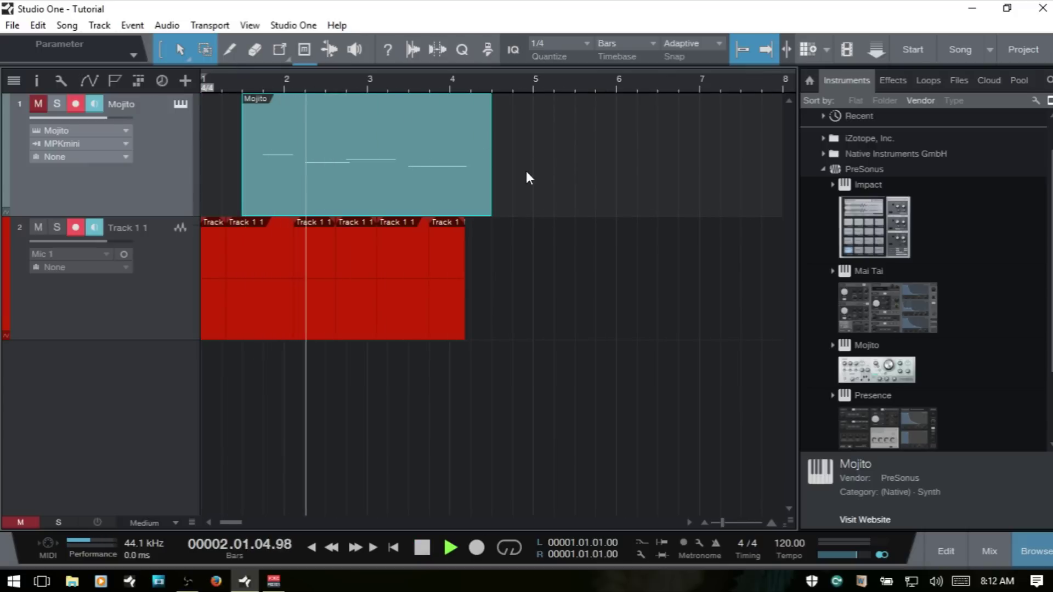
key(space)
- Unmute the Mojito track and delete all the audio clips on Track 1 1
click(35, 107)
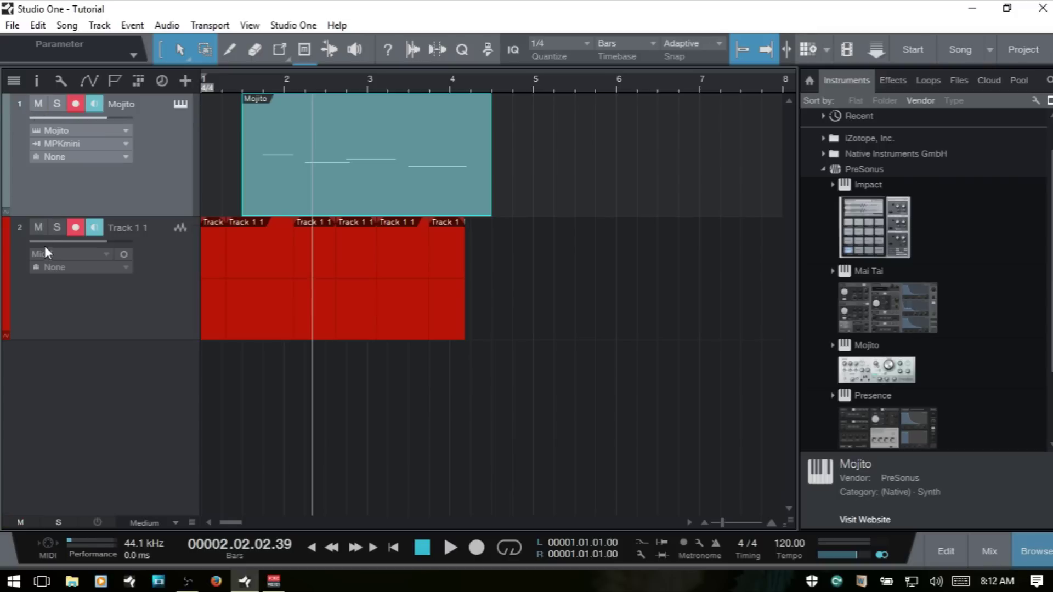
drag(501, 315, 182, 287)
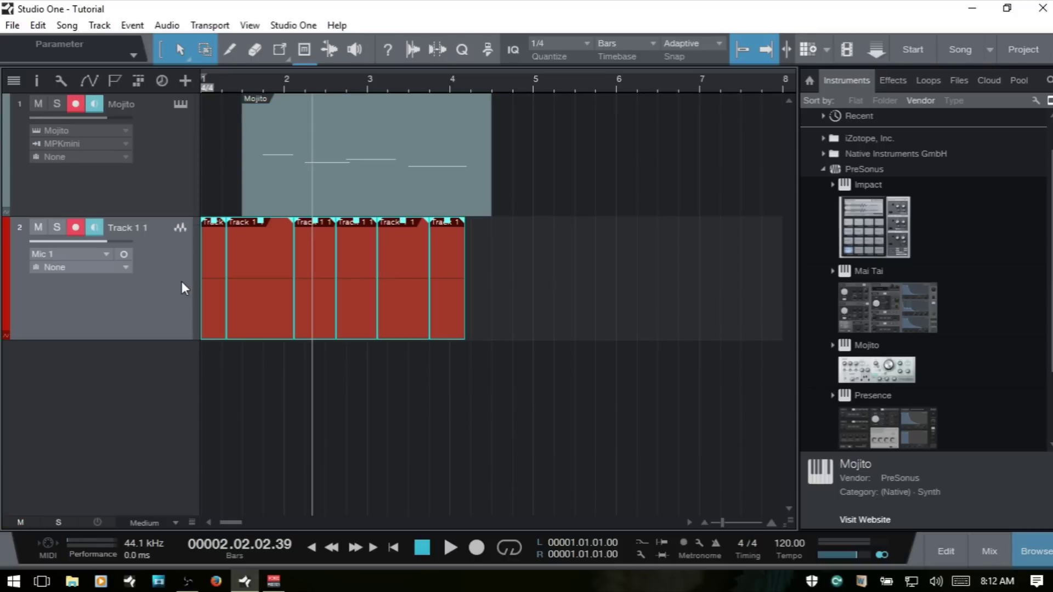
key(Delete)
- Play back the rest of the Mojito clip and mute Track 1 1
click(366, 207)
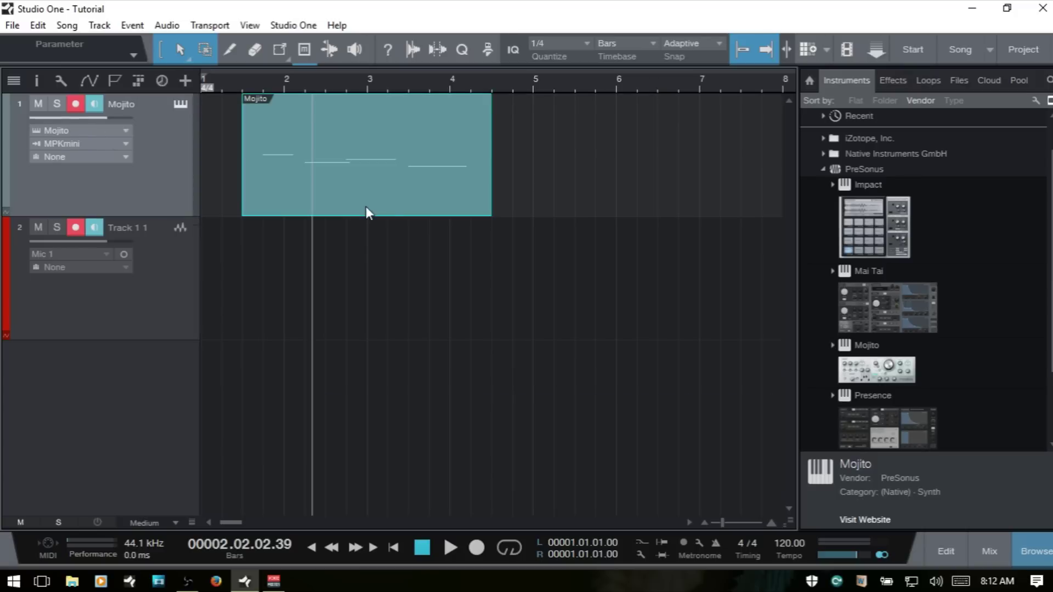
key(space)
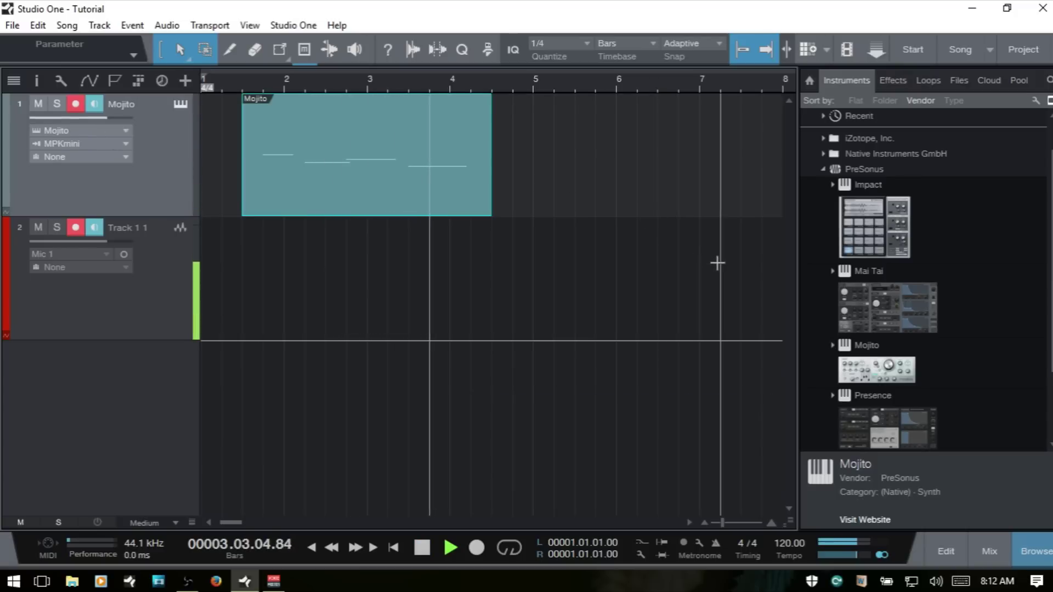
key(space)
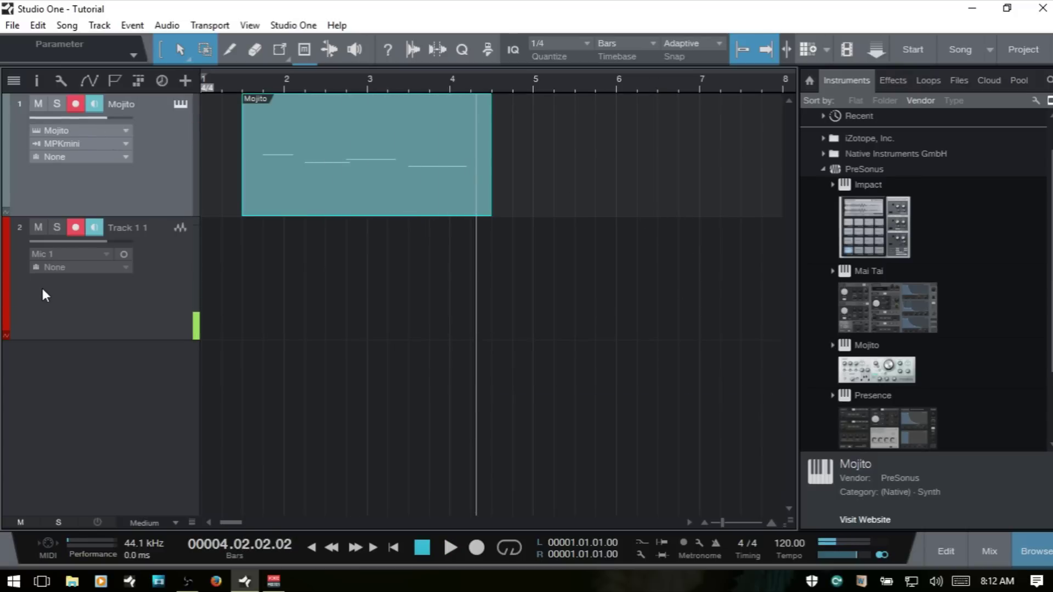
click(38, 227)
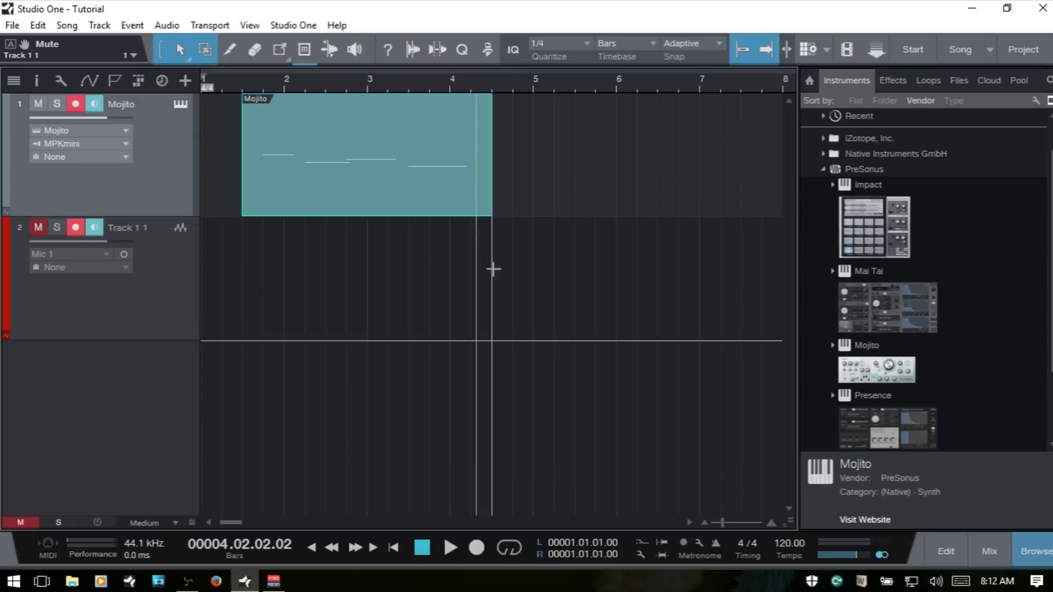
- Insert the PreSonus Analog Delay effect on the Mojito track and play the clip through it
click(893, 81)
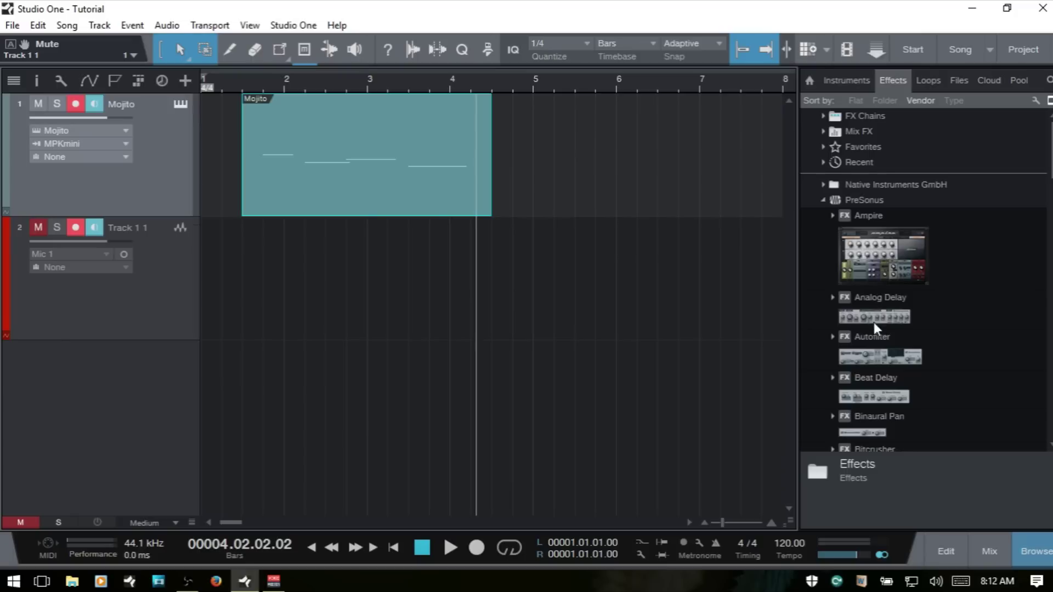
drag(874, 319, 357, 163)
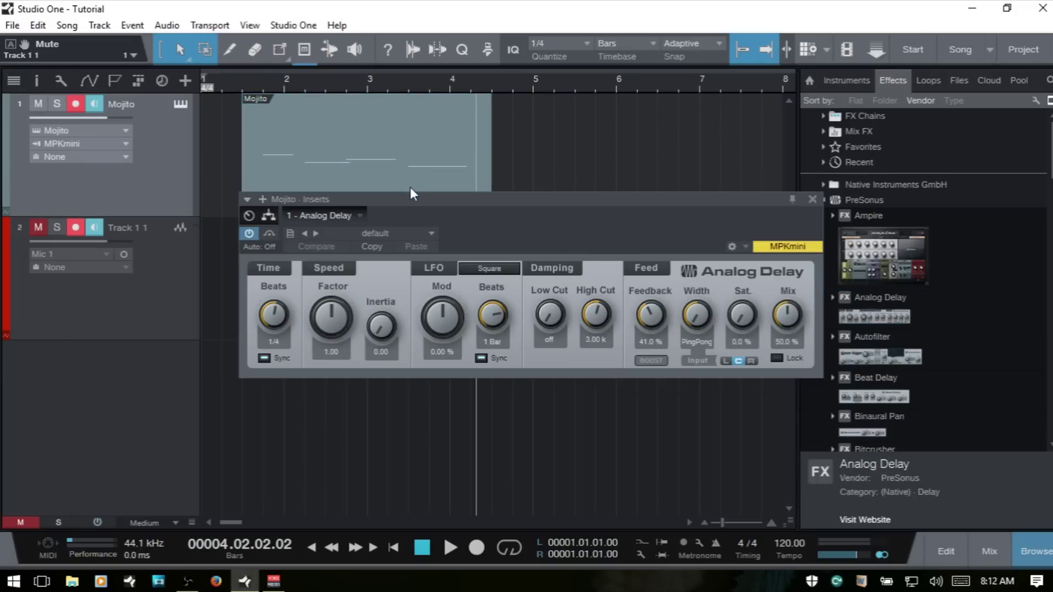
click(259, 80)
key(space)
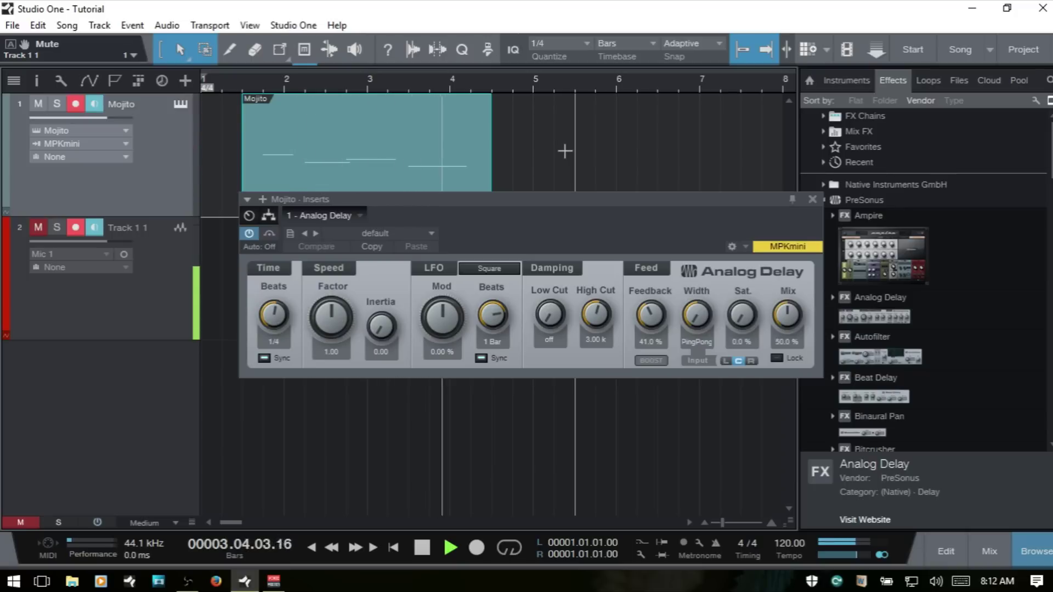
key(space)
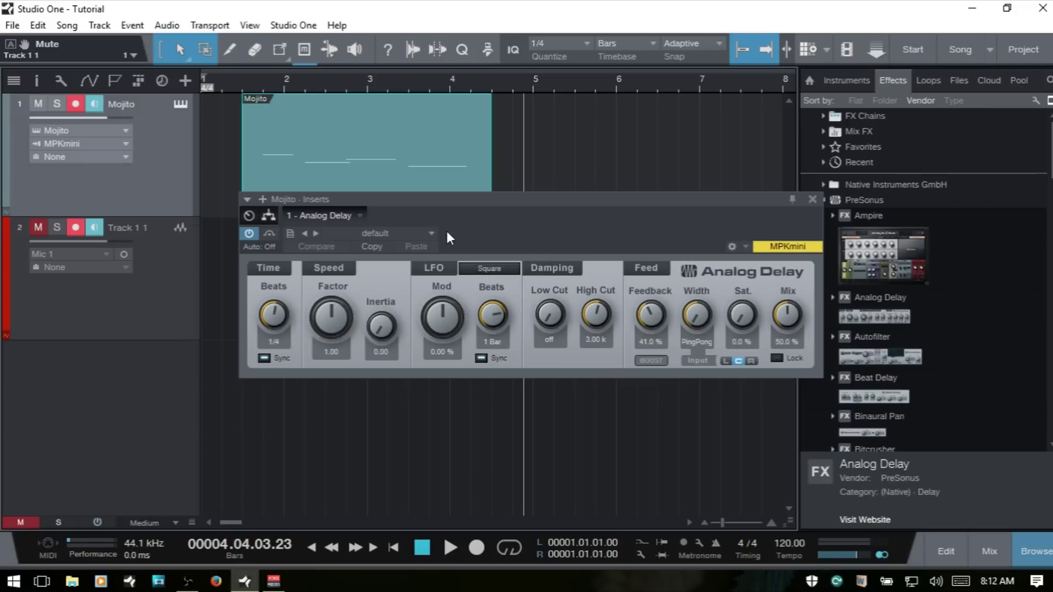
- Load the Empty Hall preset in Analog Delay, audition it from bar 1 beat 4, and close the effect window
click(430, 234)
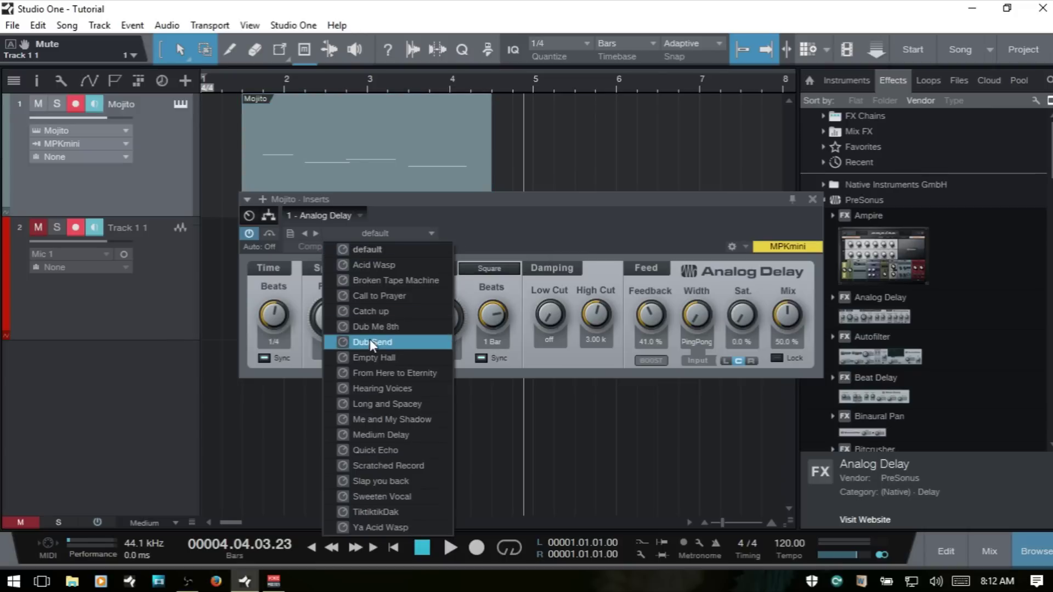
click(374, 358)
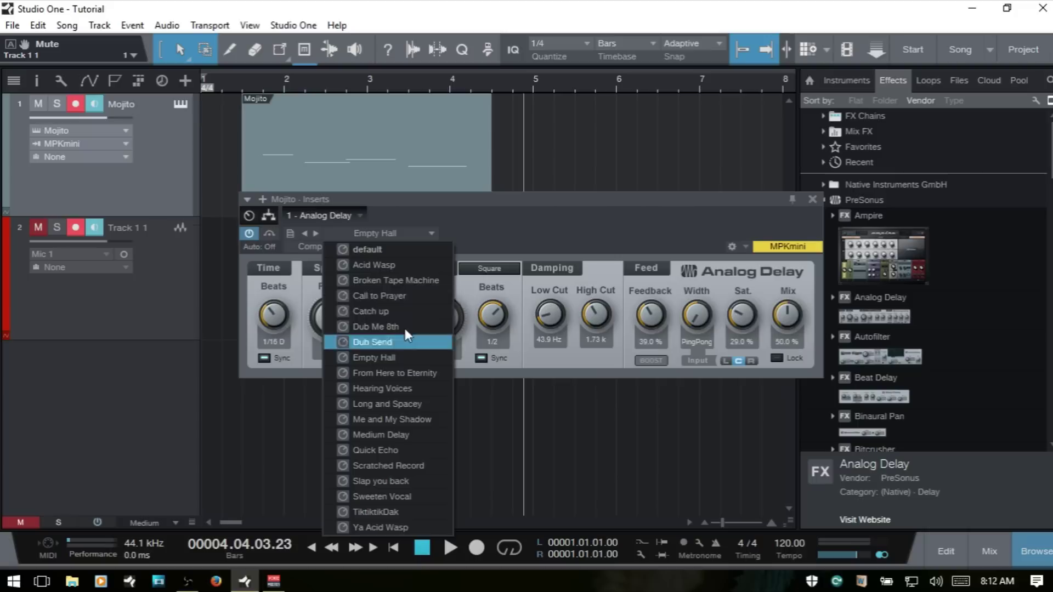
click(556, 215)
click(262, 84)
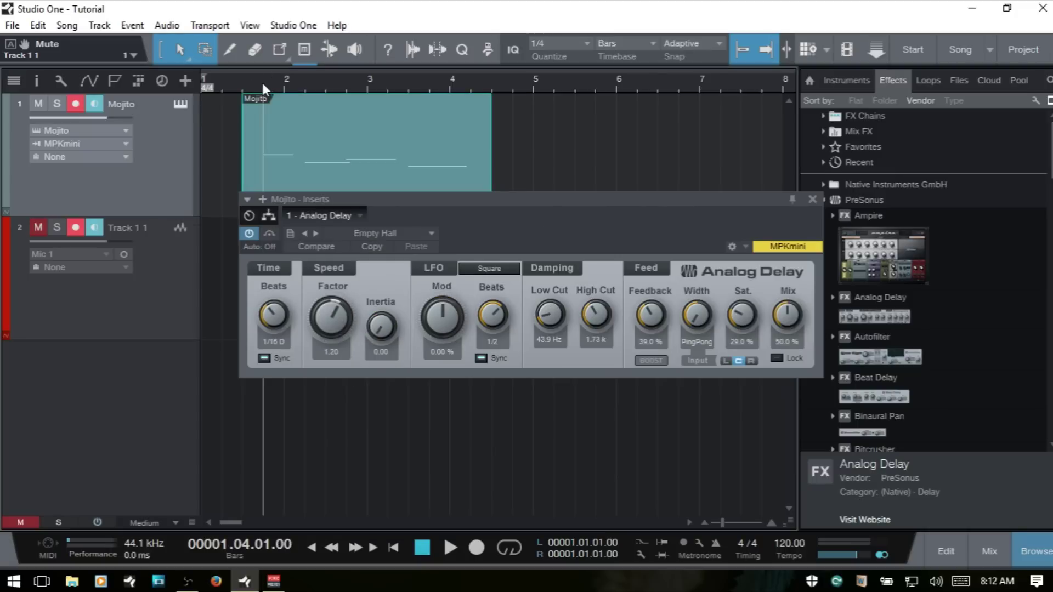
key(space)
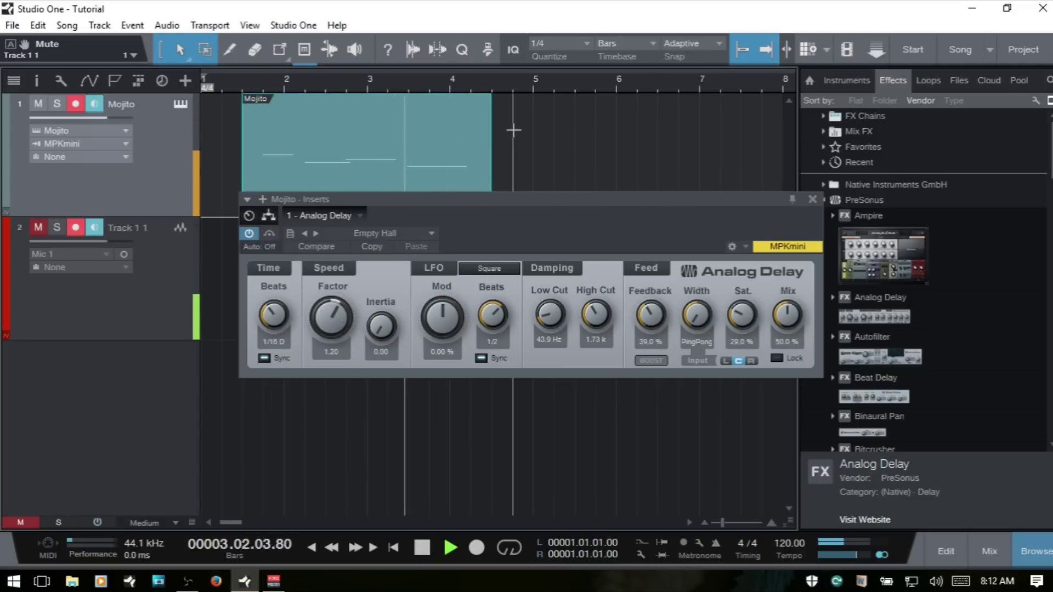
key(space)
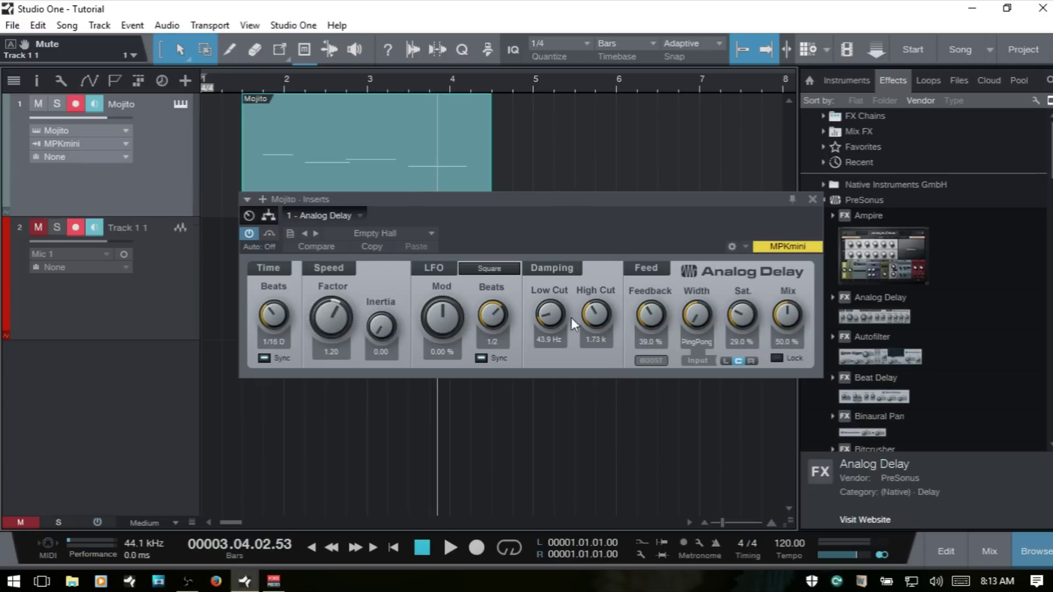
click(813, 199)
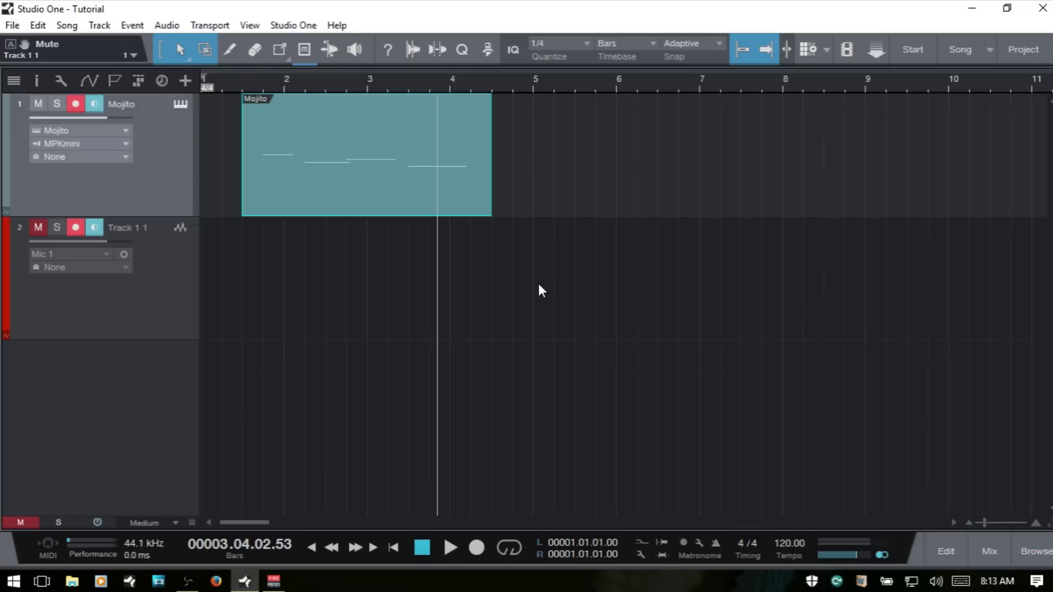
- Open the mixer, add a bus channel, and collapse its inserts and sends
key(F3)
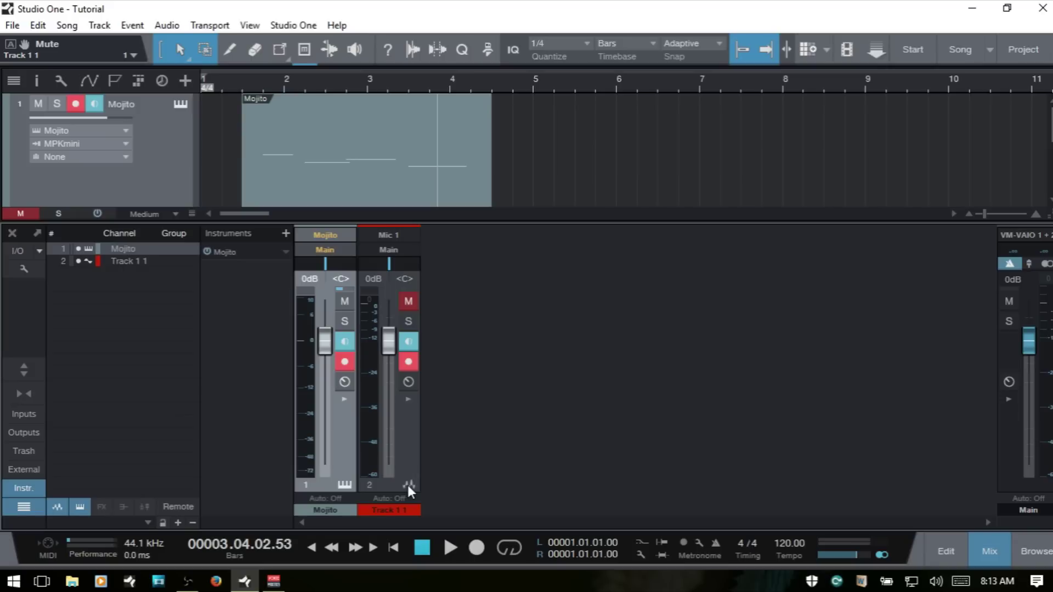
right_click(563, 383)
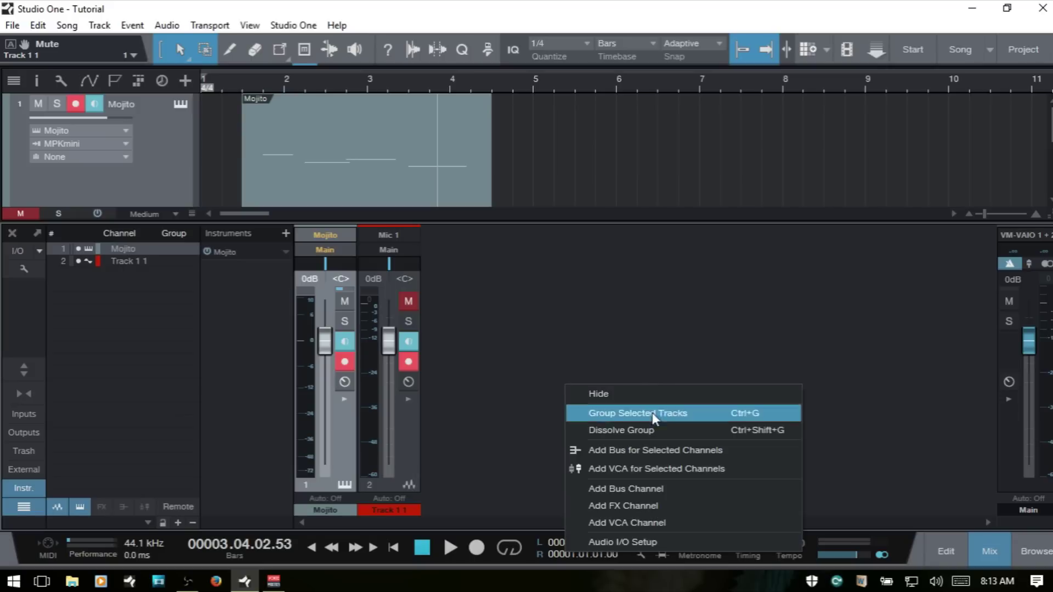
click(678, 487)
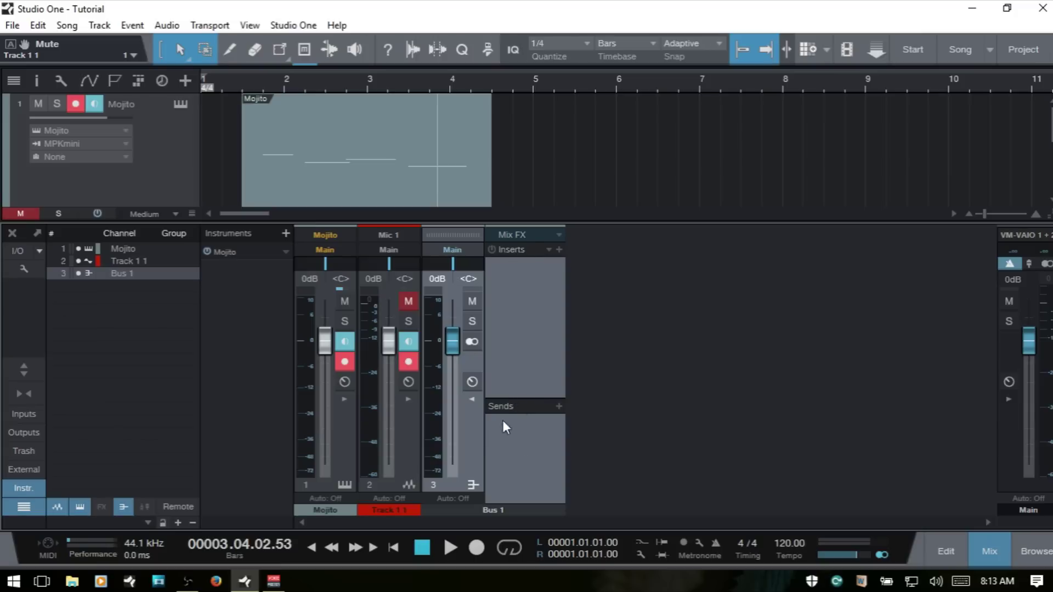
click(473, 400)
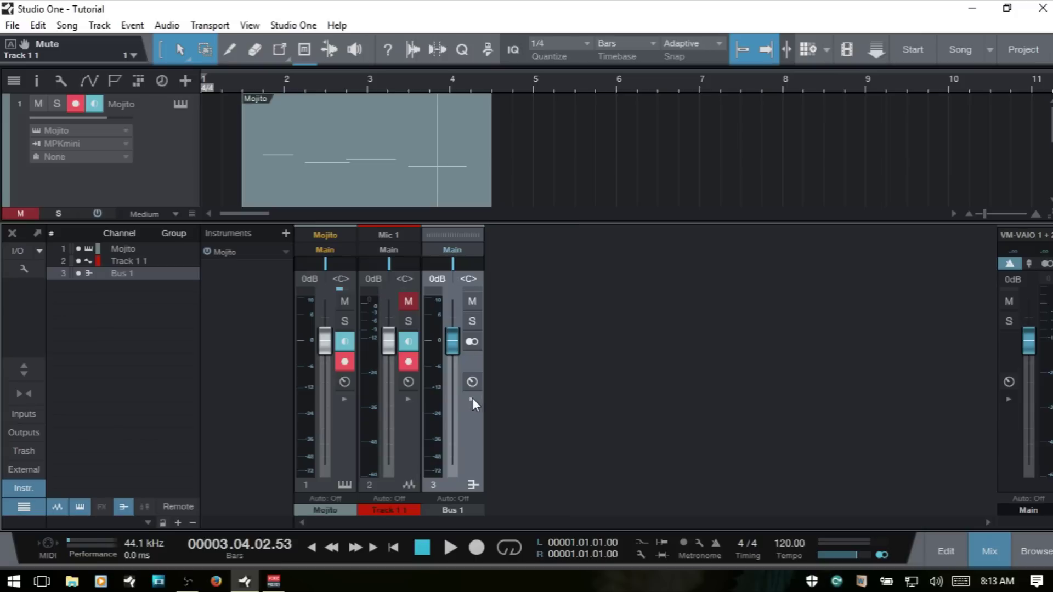
- Examine the inserts and sends of the Track 1 1 and Mojito channels, collapsing each one again
click(403, 427)
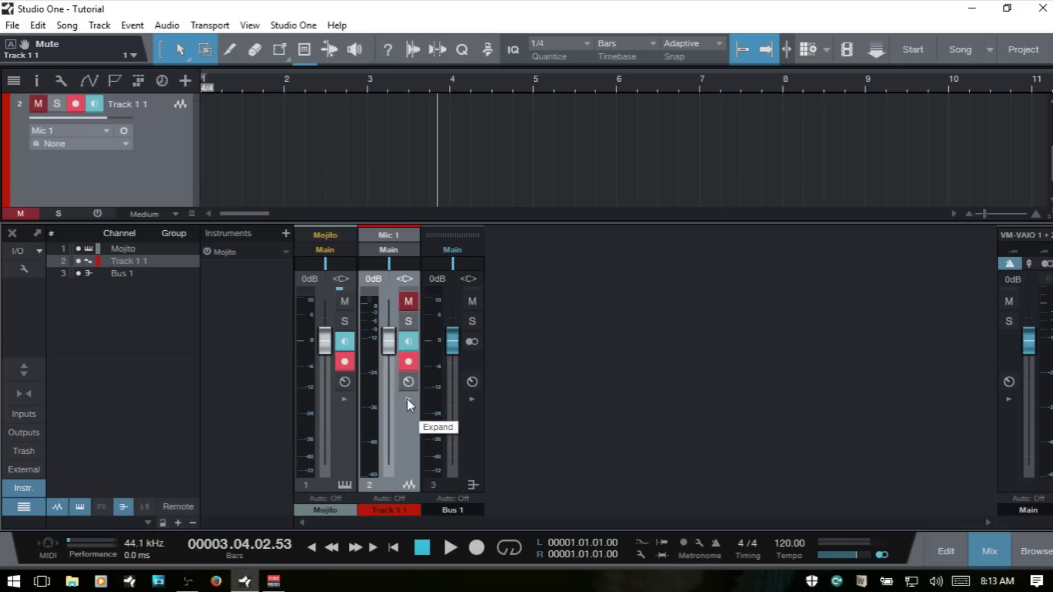
click(407, 399)
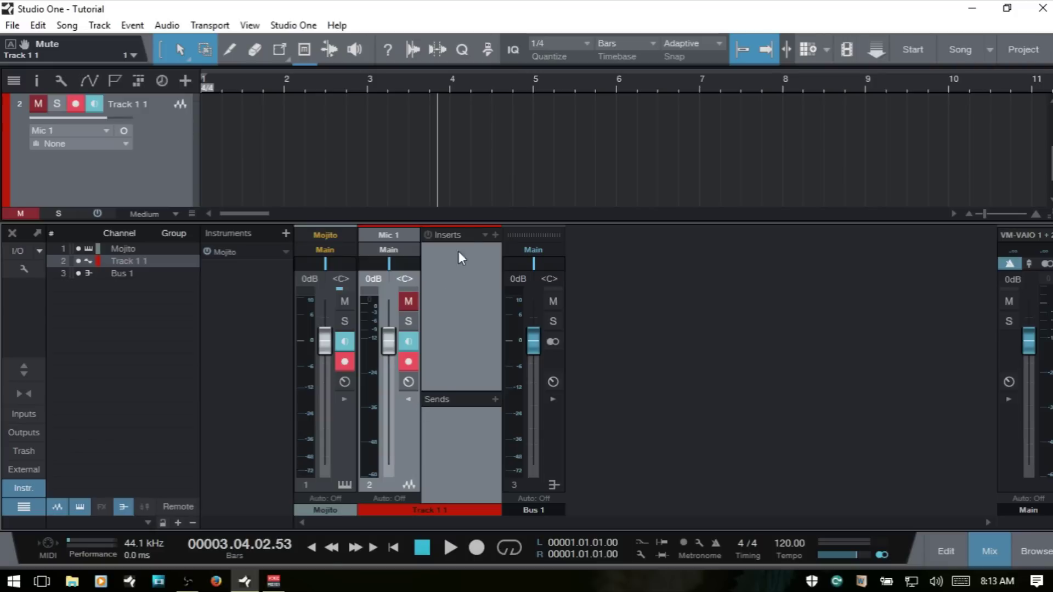
click(407, 399)
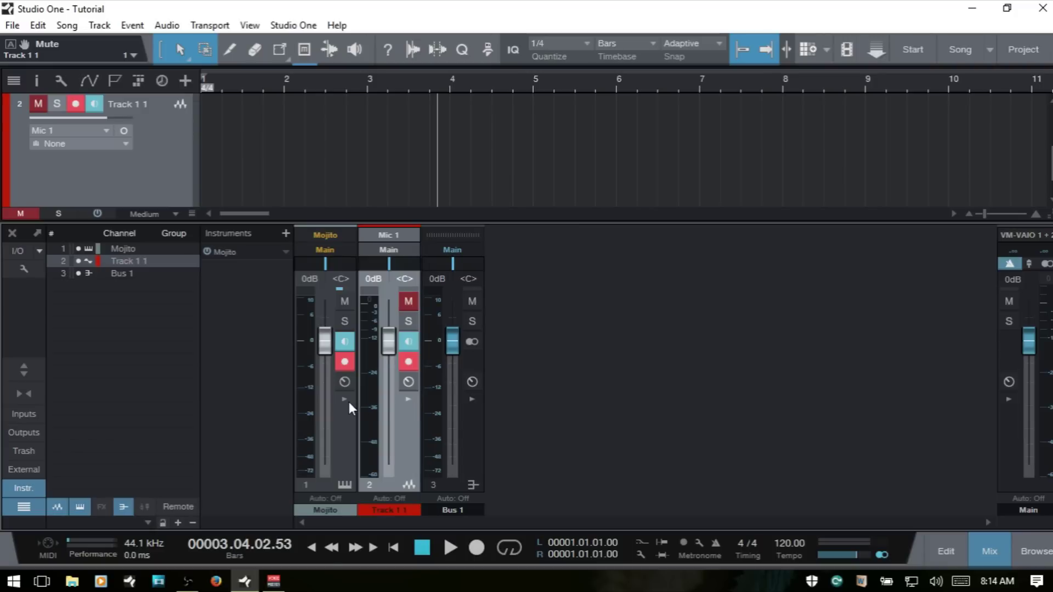
click(346, 399)
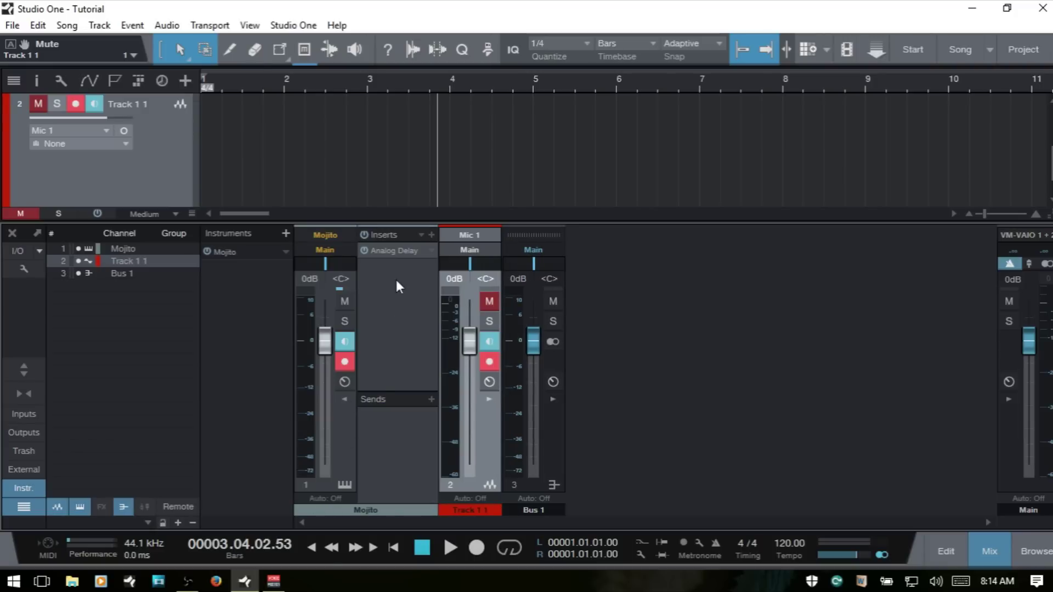
click(345, 400)
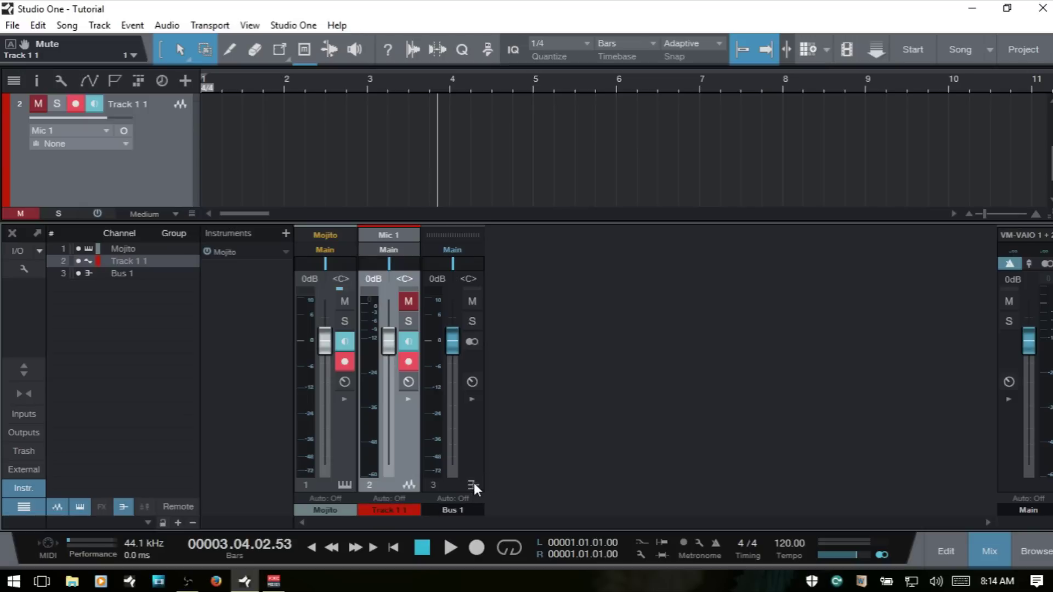
- Add an FX channel to the mixer and collapse its inserts
right_click(624, 388)
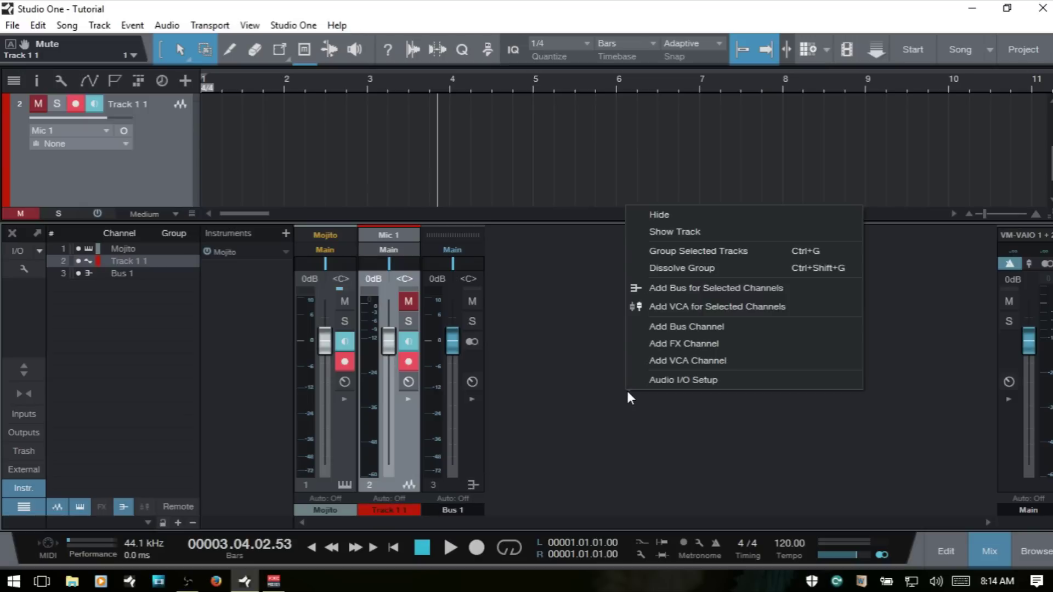
click(703, 345)
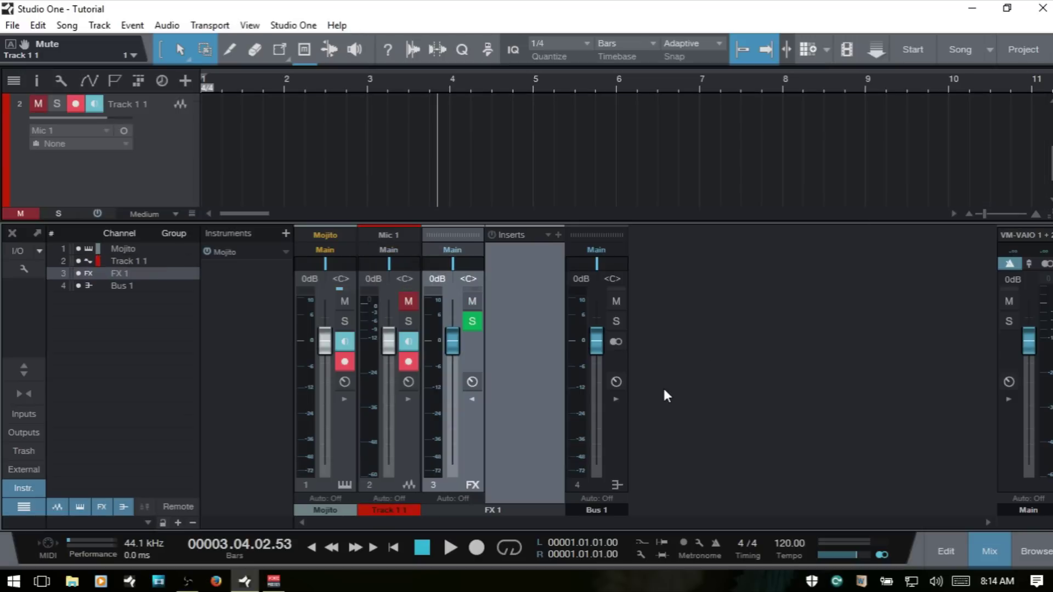
click(472, 399)
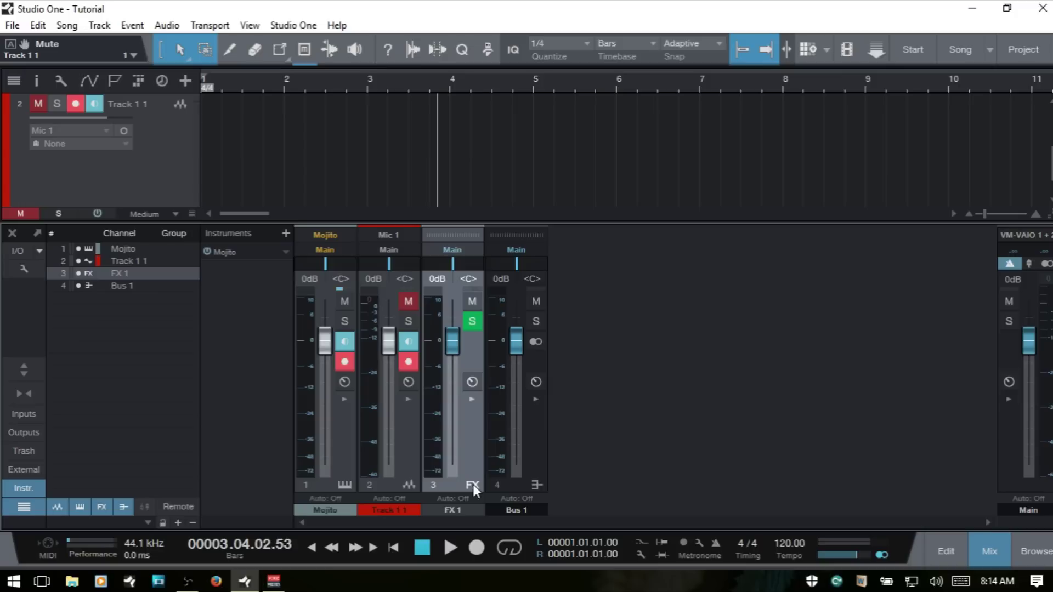
- Route the Track 1 1 channel's output to Bus 1, raise its volume to +0.5 dB, and pan it to L24
click(392, 237)
click(391, 236)
click(393, 251)
click(390, 282)
drag(387, 349, 388, 347)
drag(391, 262, 366, 294)
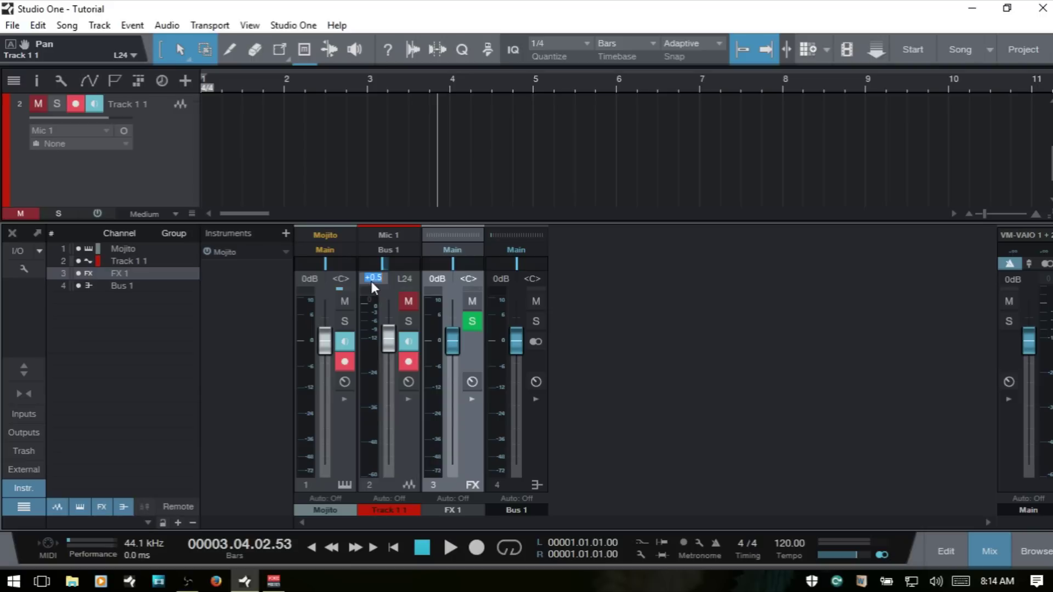
- Reset Track 1 1's volume to 0 dB, pan the channel to R42, and return its pan to center
click(407, 277)
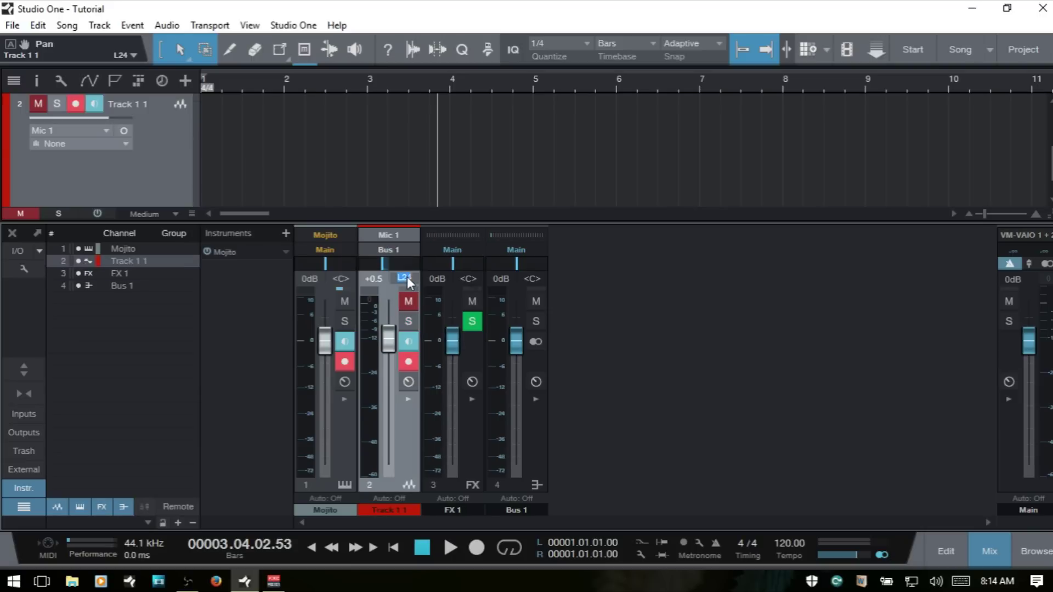
alt+click(394, 340)
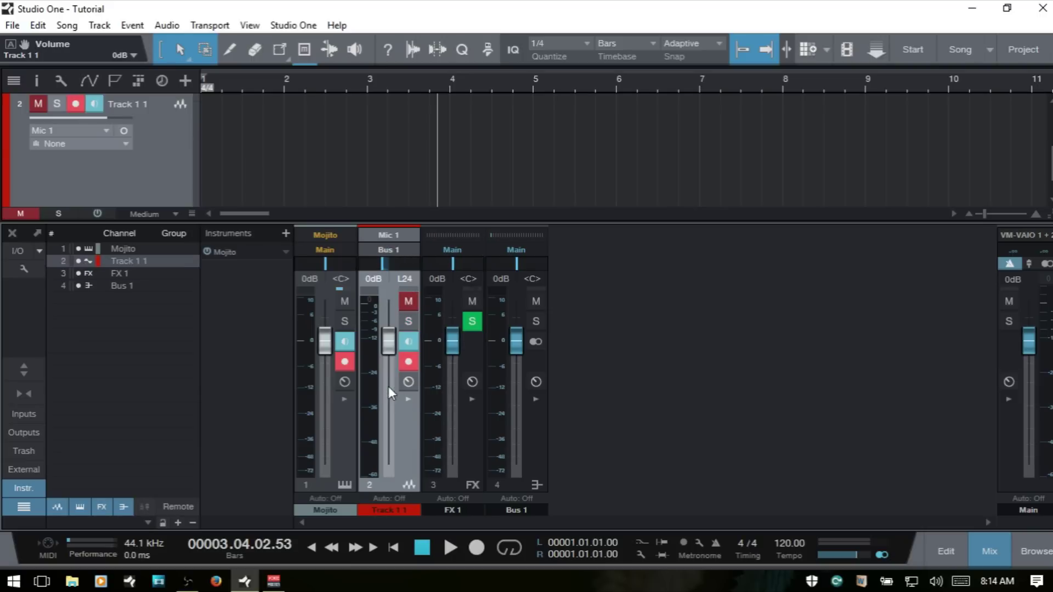
drag(382, 279, 382, 267)
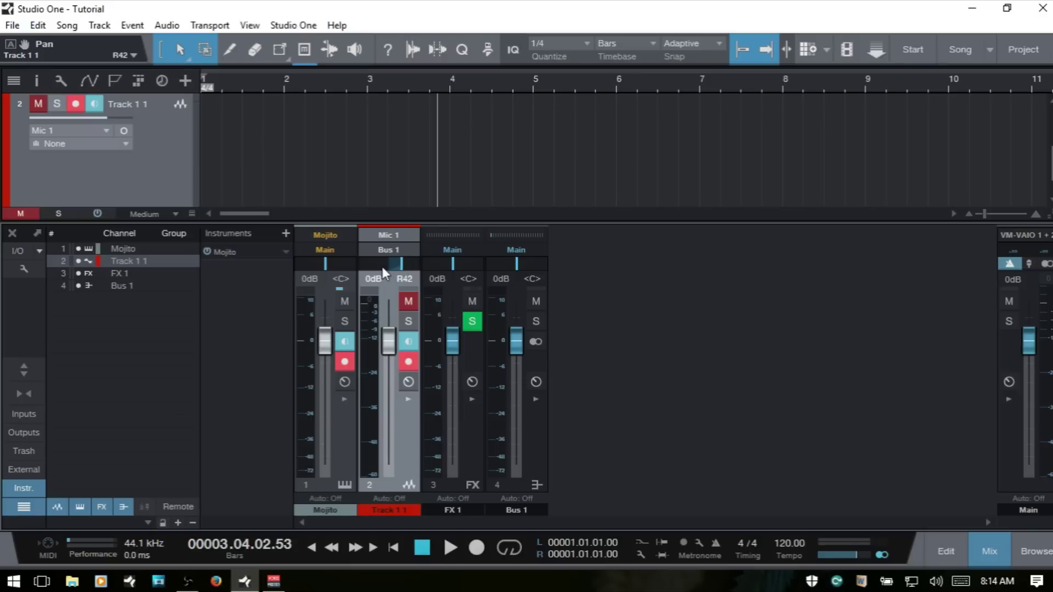
alt+click(390, 267)
- Show the external devices list in the mixer
click(18, 470)
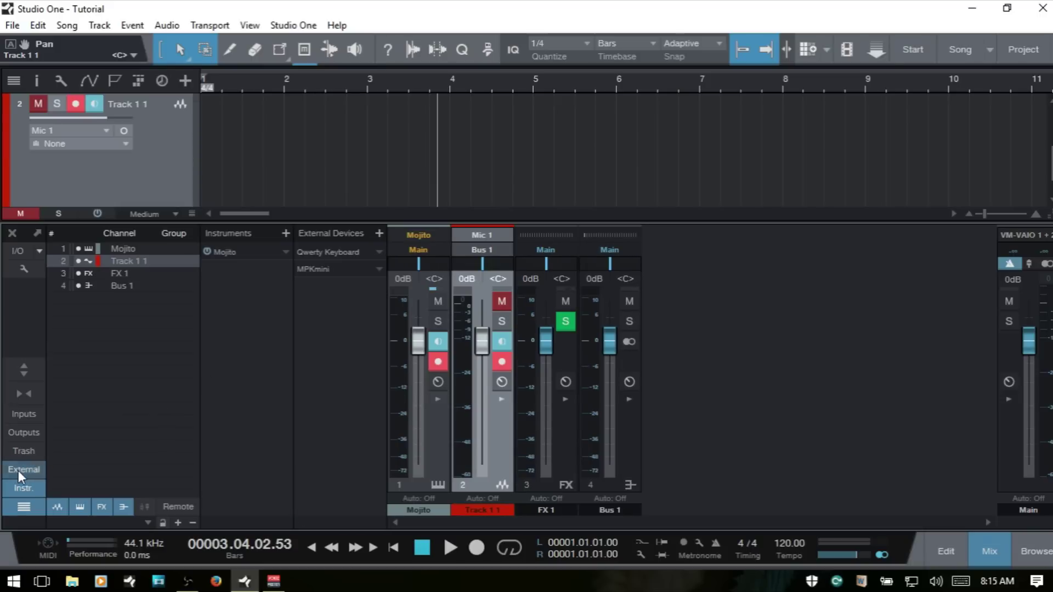
- Show the mixer's trash bin and hide it again, and briefly display the input channels
click(17, 450)
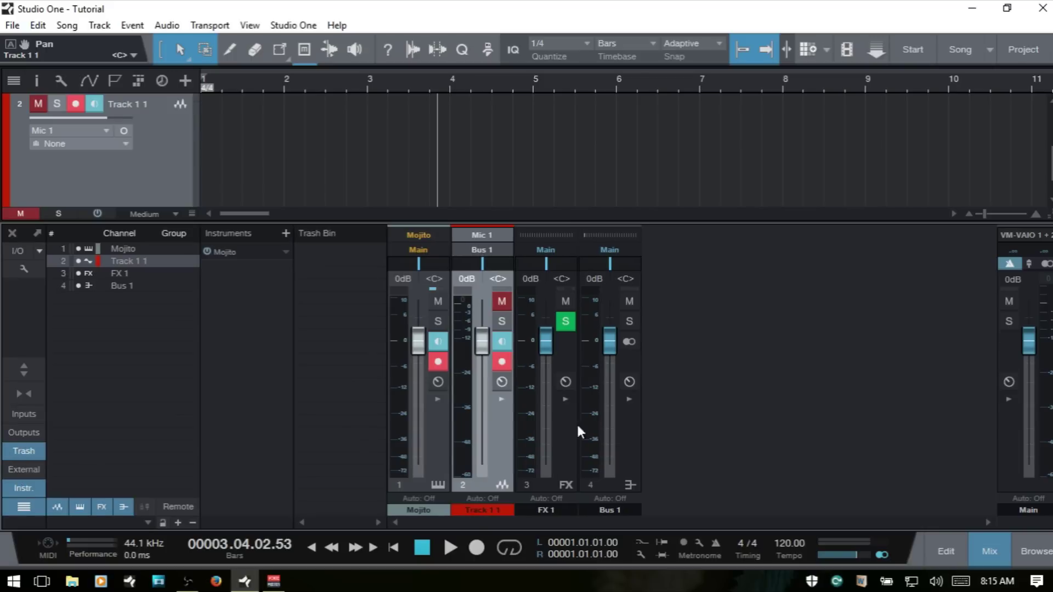
click(25, 450)
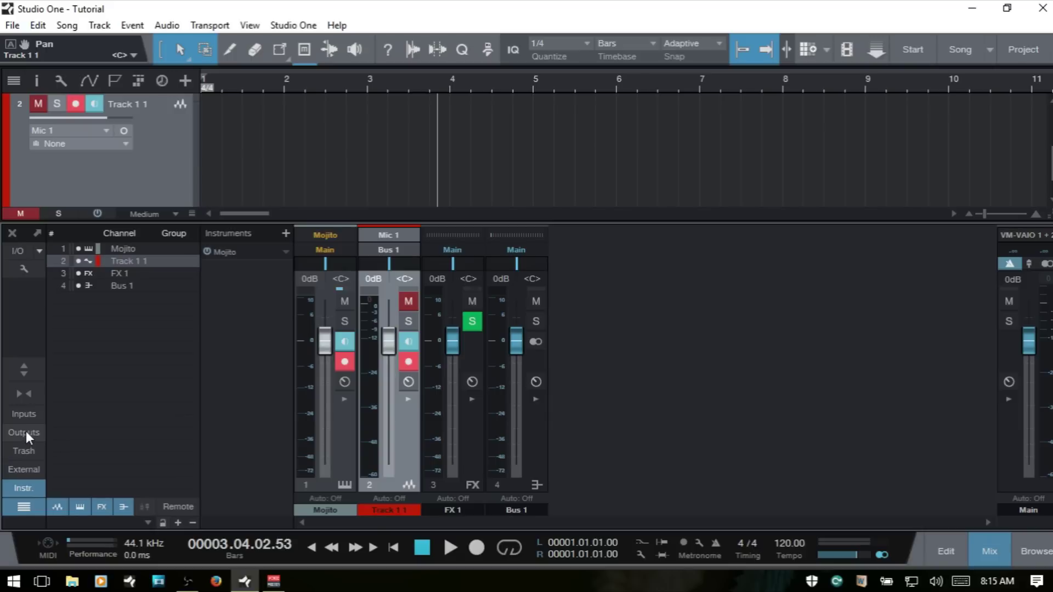
click(25, 416)
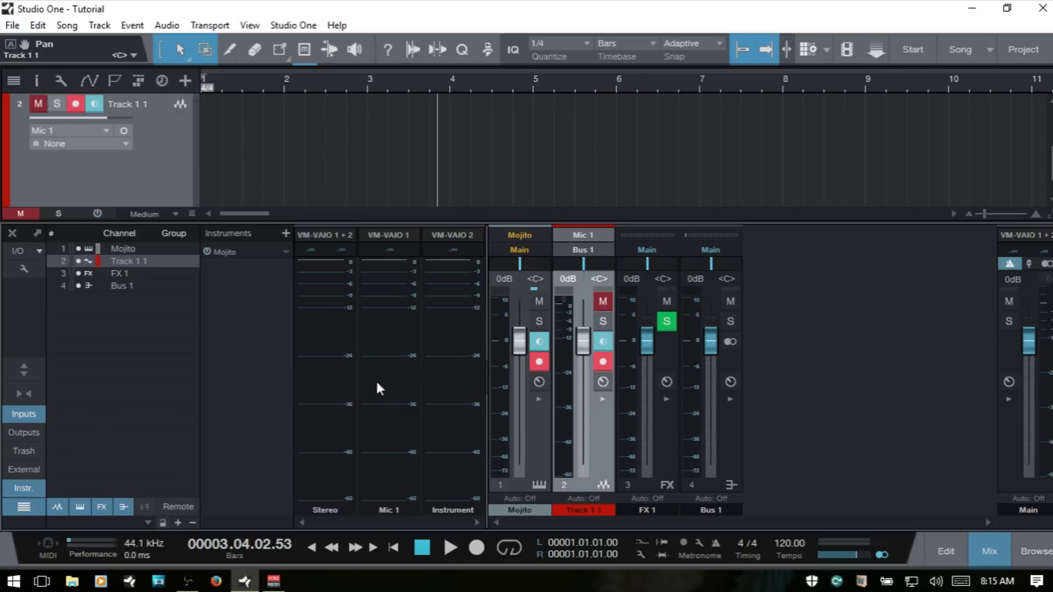
click(25, 415)
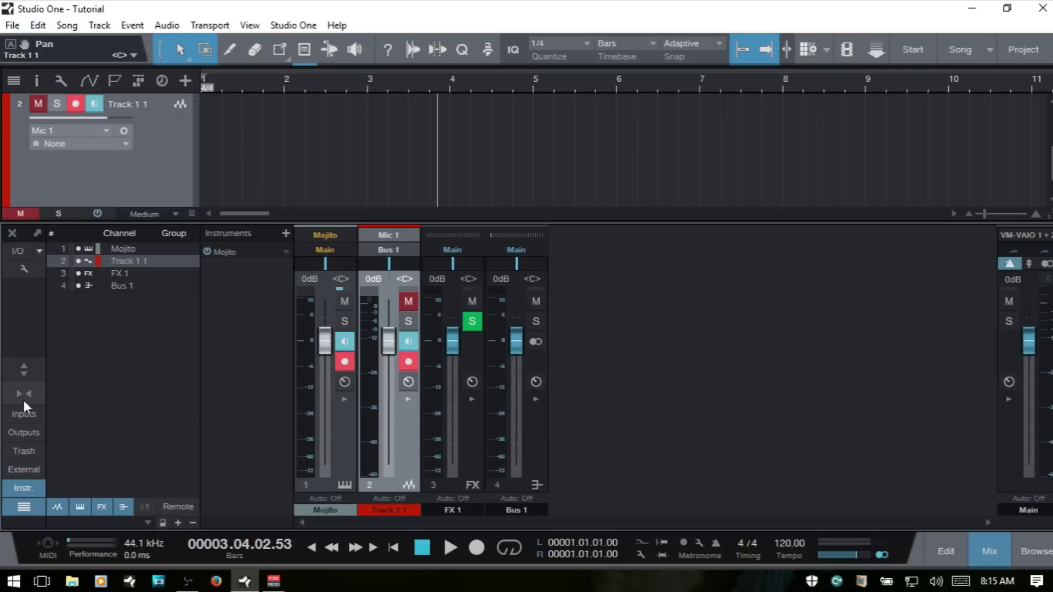
- Preview the mixer's expanded channel height and narrow channel width, returning to the small, wide layout
click(24, 369)
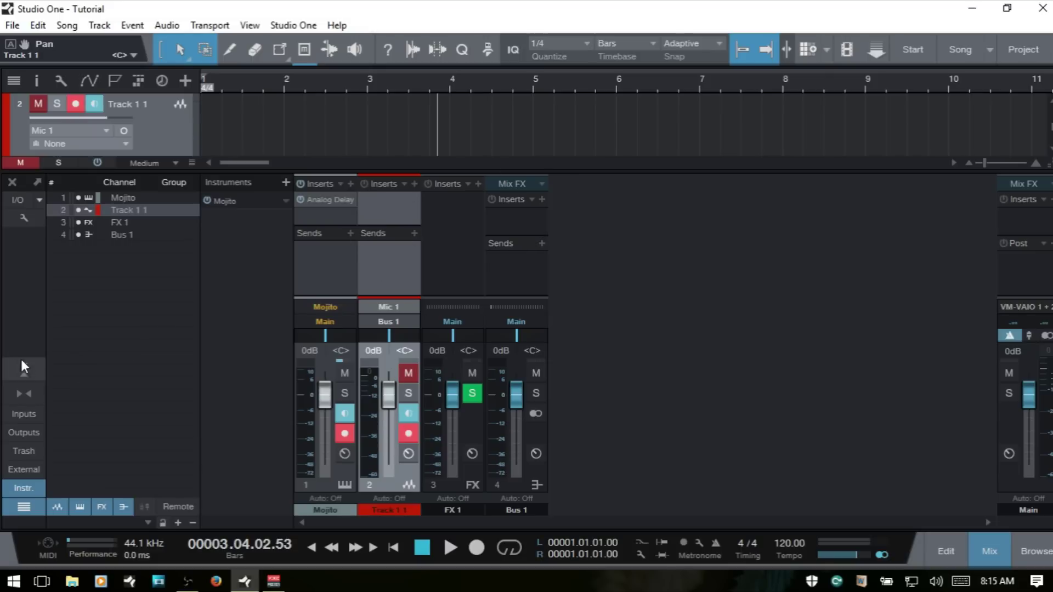
click(23, 373)
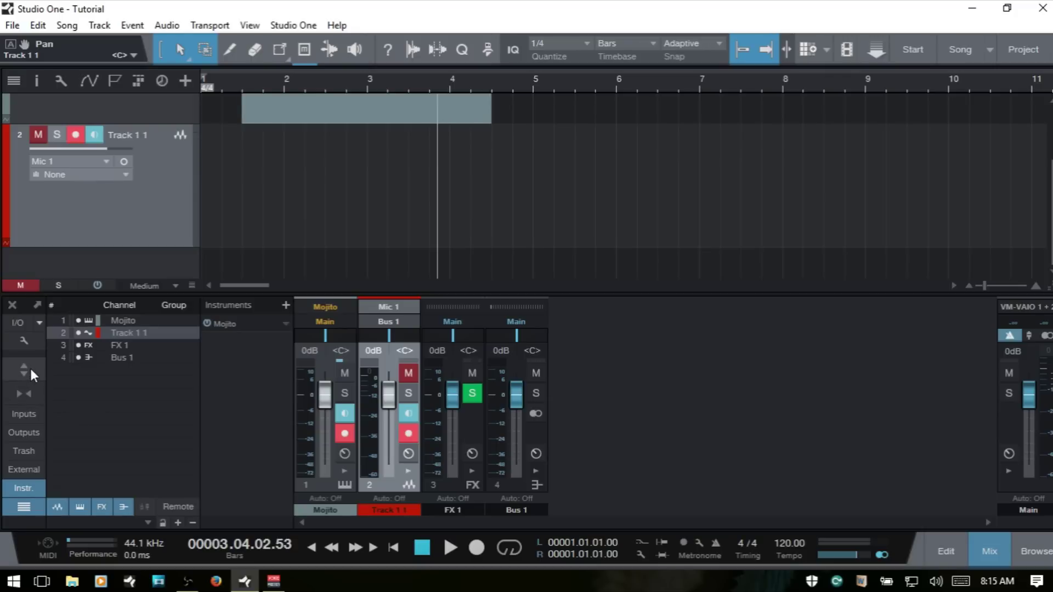
click(23, 393)
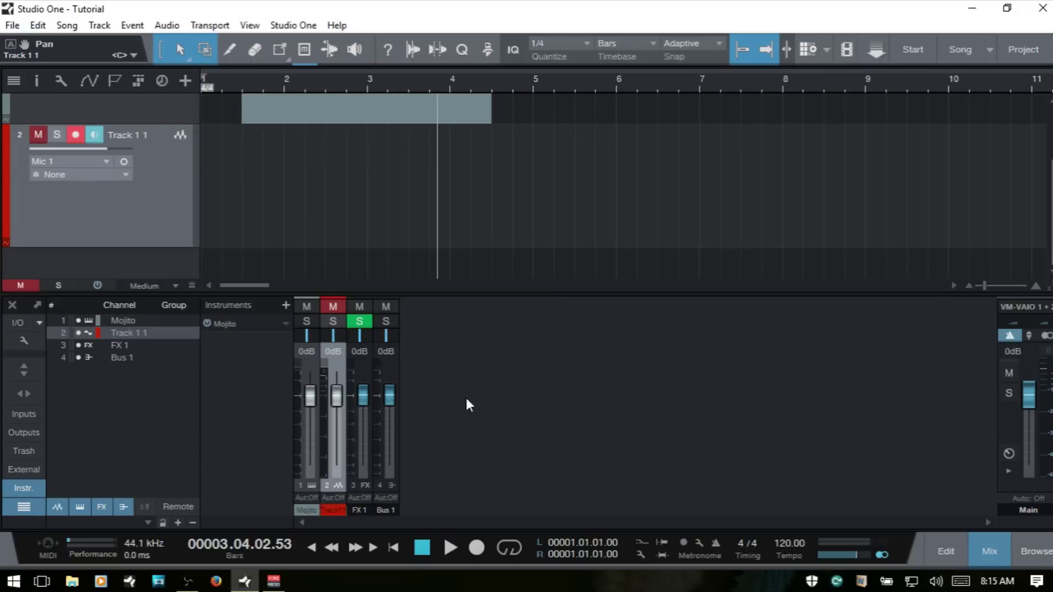
click(23, 394)
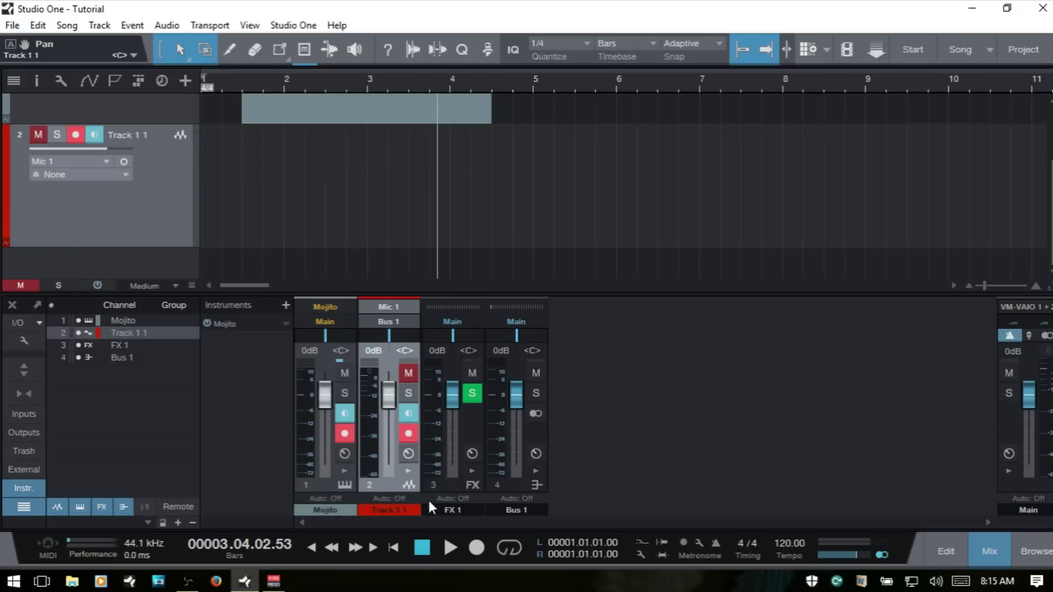
- View the FX 1 channel's automation modes and its add/remove automation parameters dialog, and close the dialog without adding anything
click(455, 498)
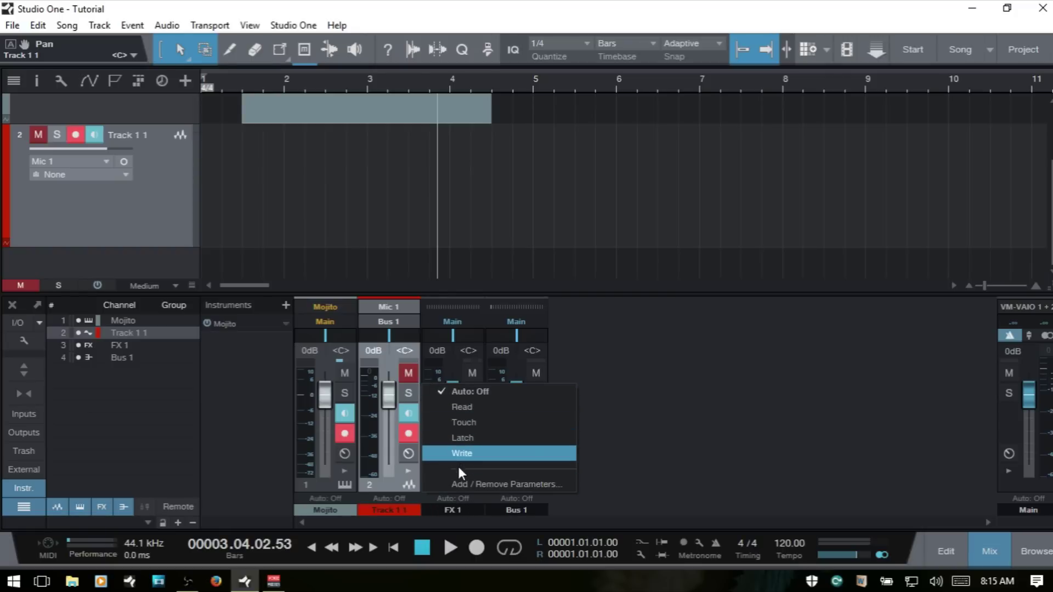
click(449, 498)
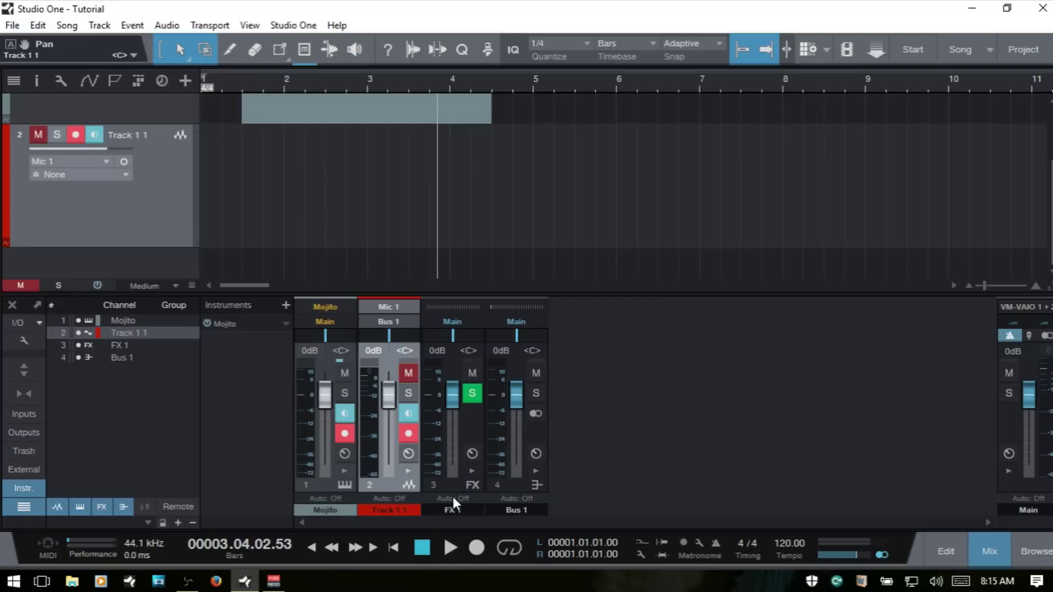
click(451, 495)
click(493, 485)
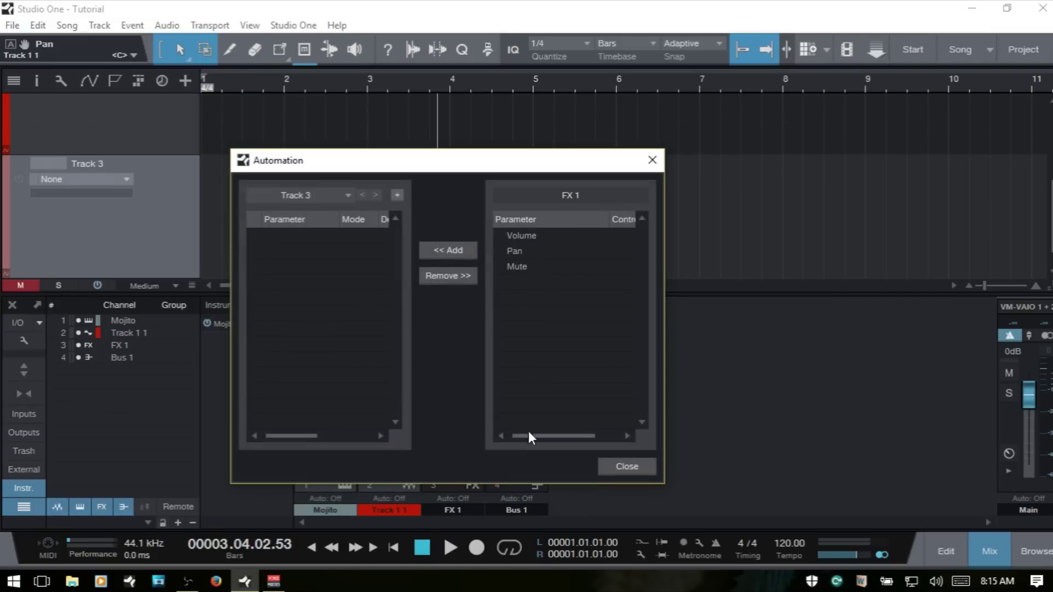
click(624, 469)
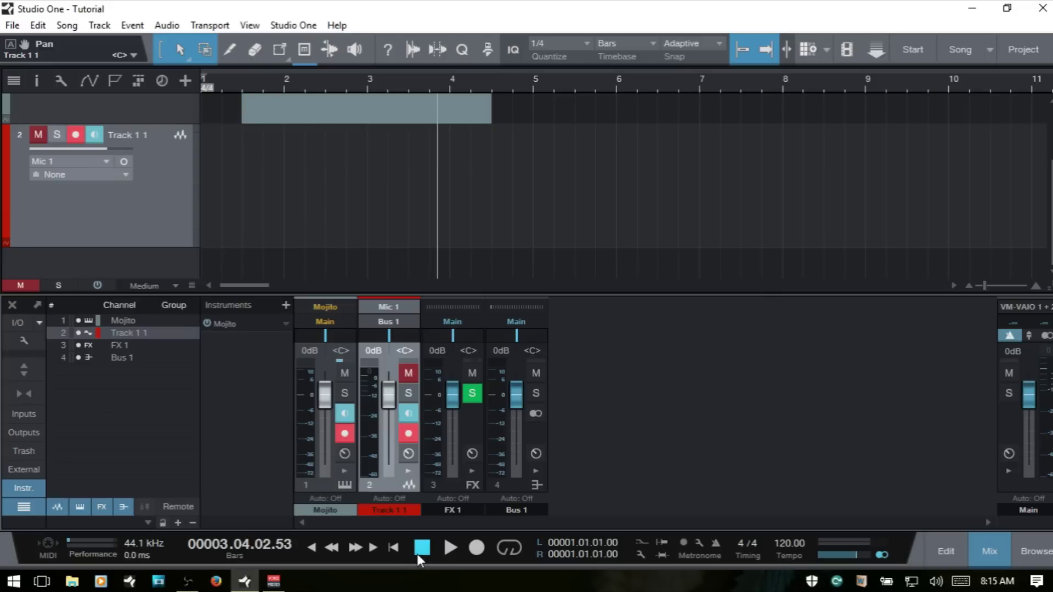
- Check the Performance Monitor, including its list of devices, and close it
click(93, 555)
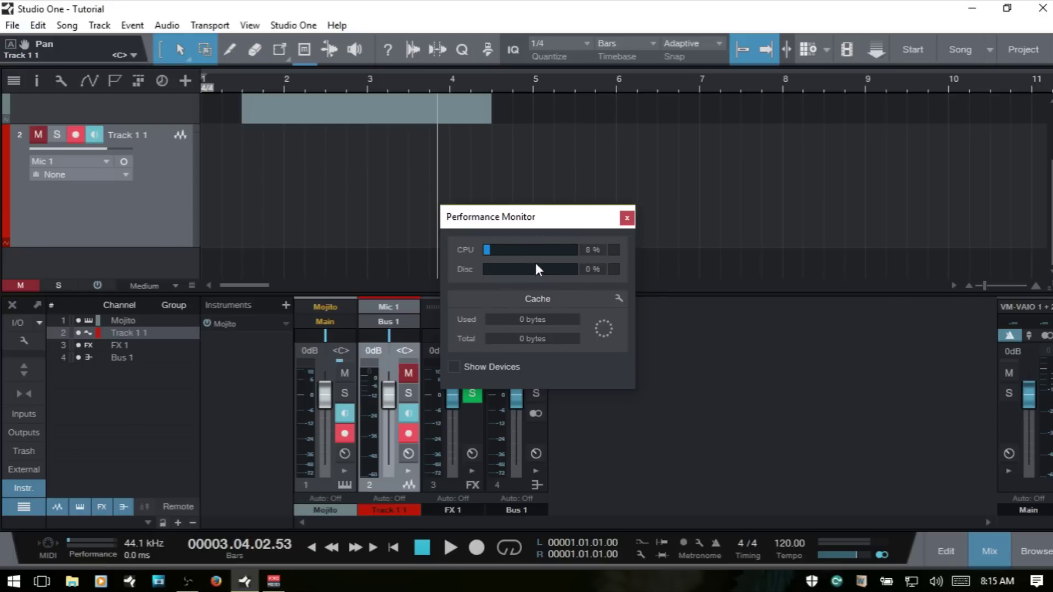
click(453, 366)
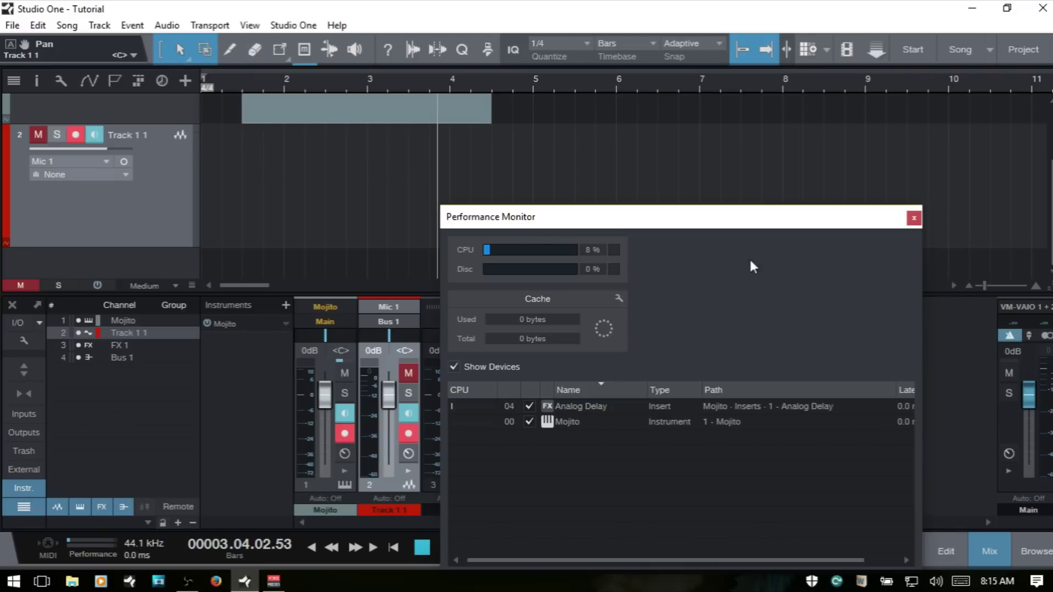
click(453, 367)
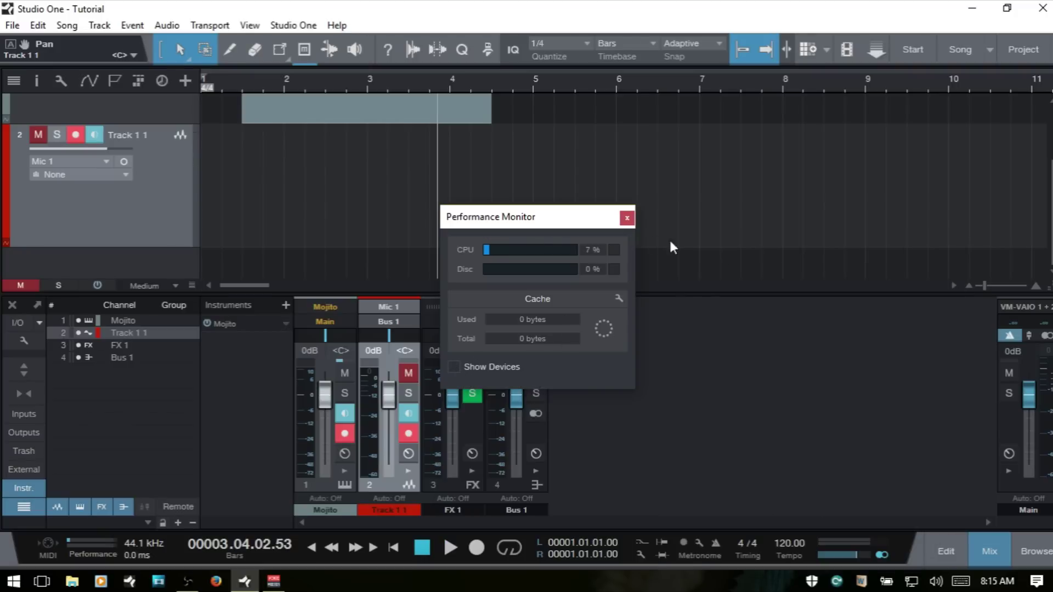
click(626, 219)
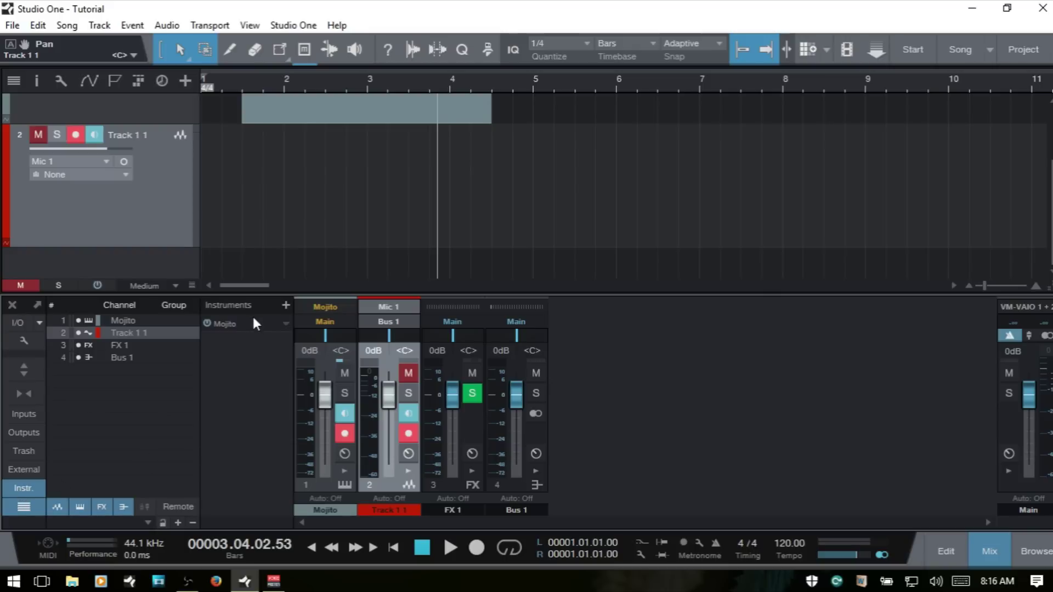
- View and close the Mojito instrument's editor from the mixer, and hide the mixer's instruments list
double_click(221, 322)
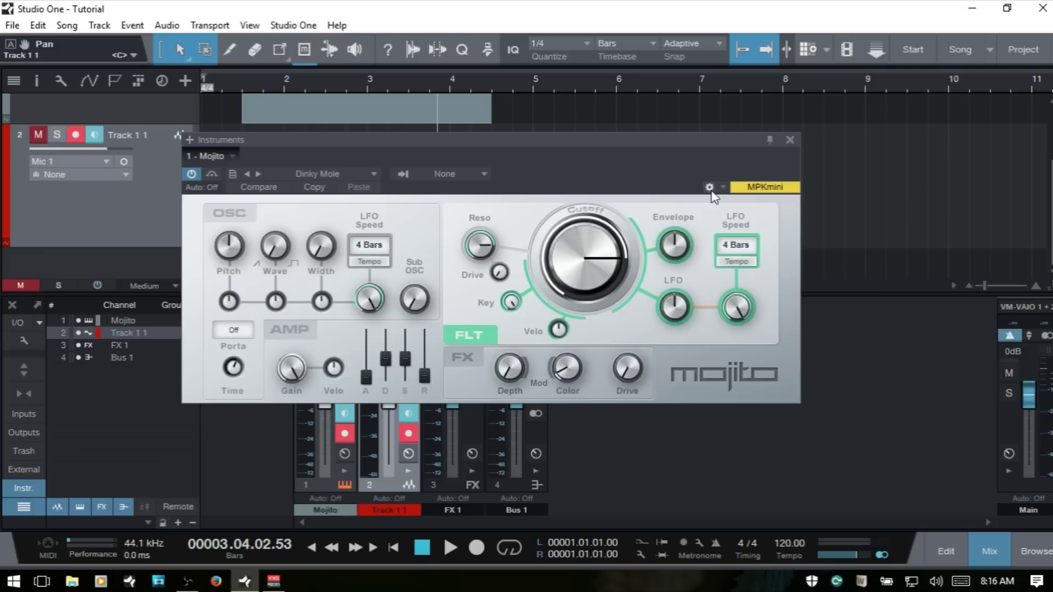
click(789, 140)
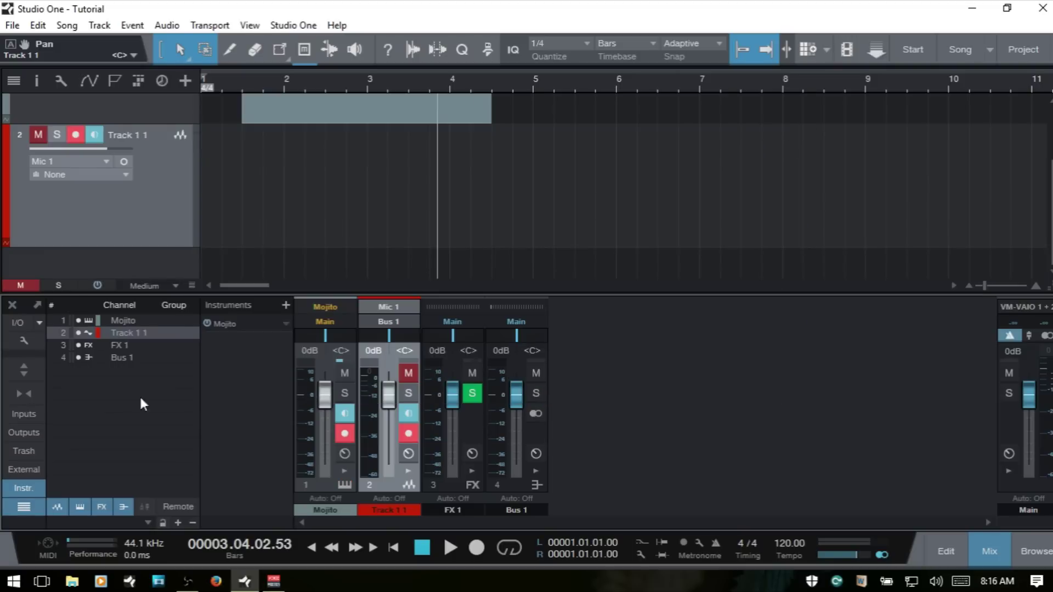
click(18, 490)
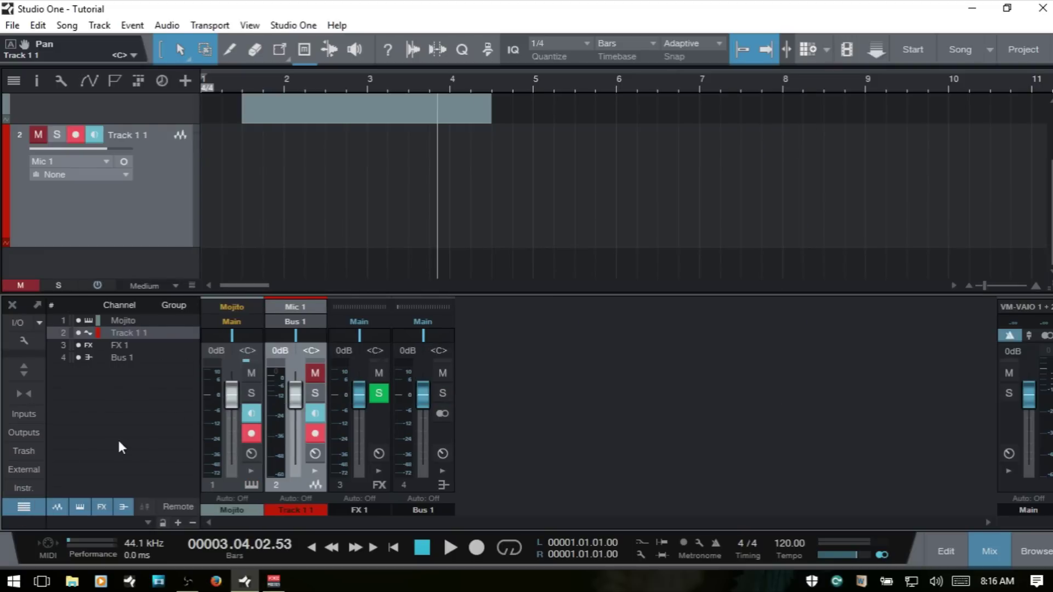
- Toggle the mixer's channel list, and hide and reshow the audio, instrument, FX, and bus channel types
click(21, 508)
click(20, 508)
click(58, 507)
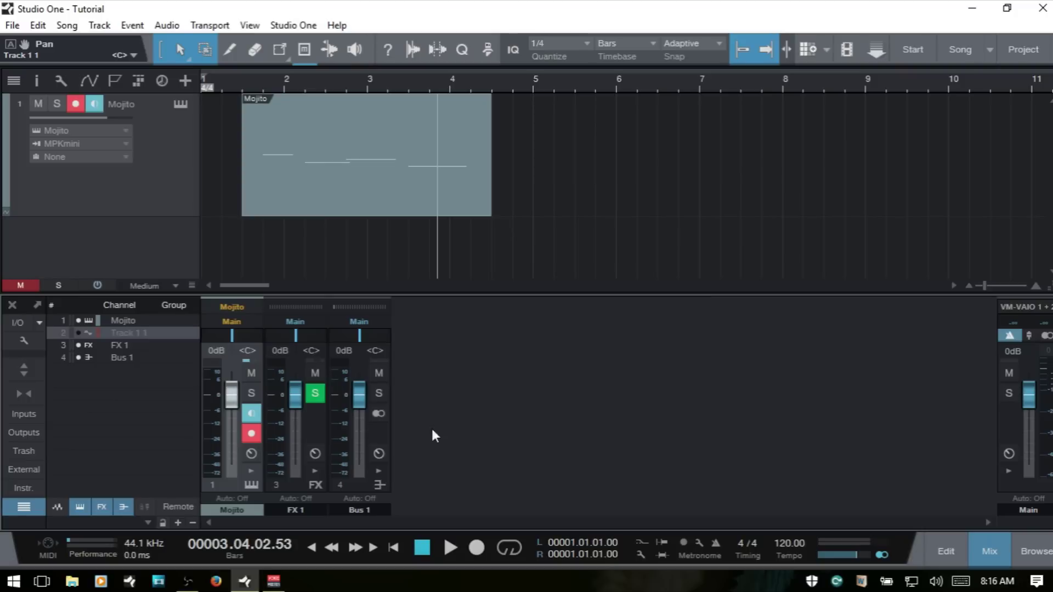
click(55, 509)
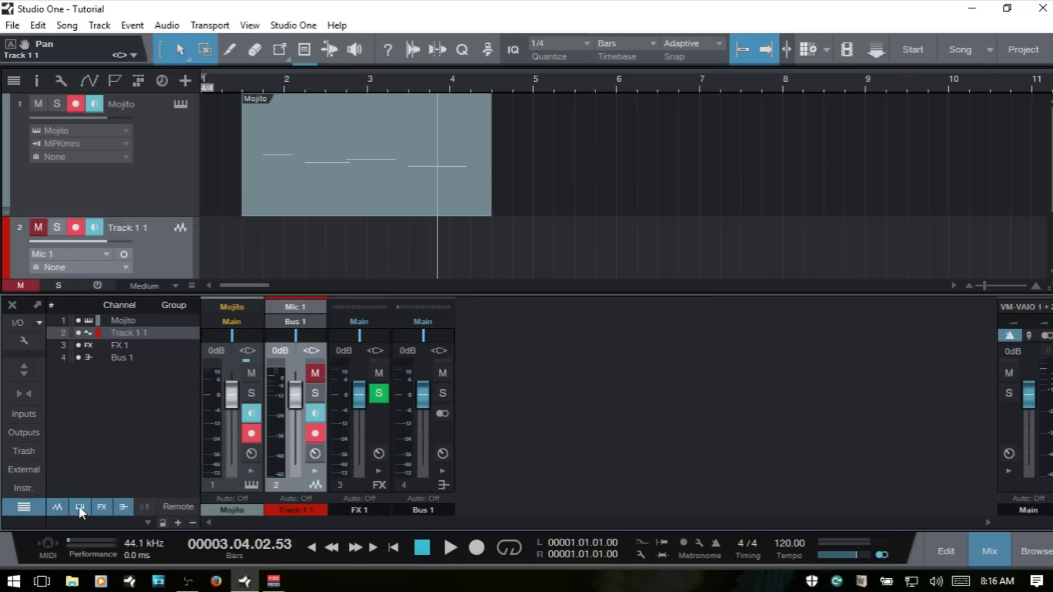
click(79, 506)
click(79, 508)
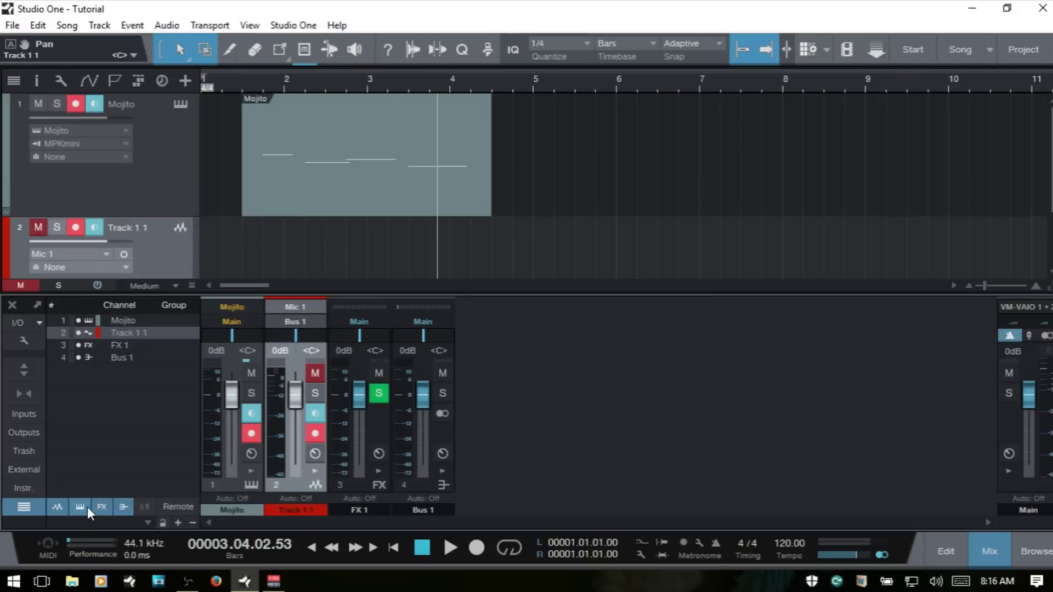
click(98, 507)
click(125, 508)
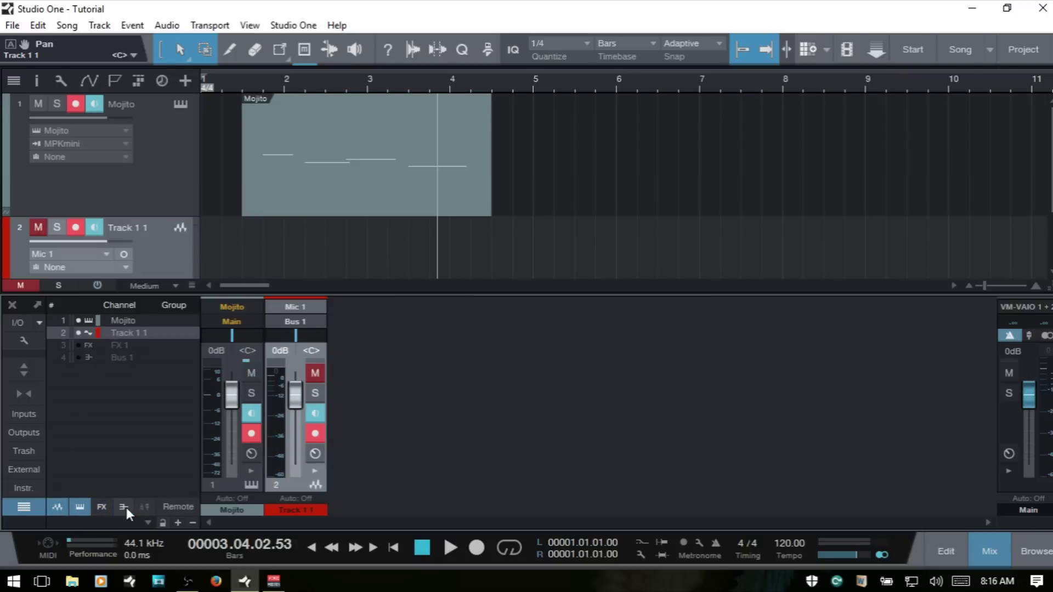
click(122, 508)
click(102, 508)
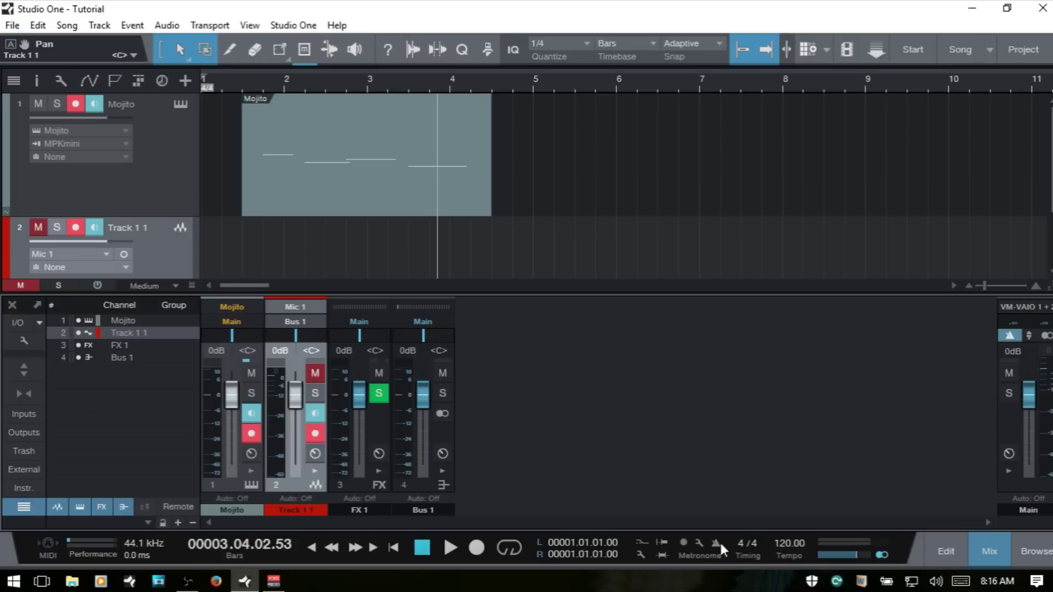
- Review the general Song Setup and the External Devices, Audio Setup, and General options, and cancel without changes
click(140, 542)
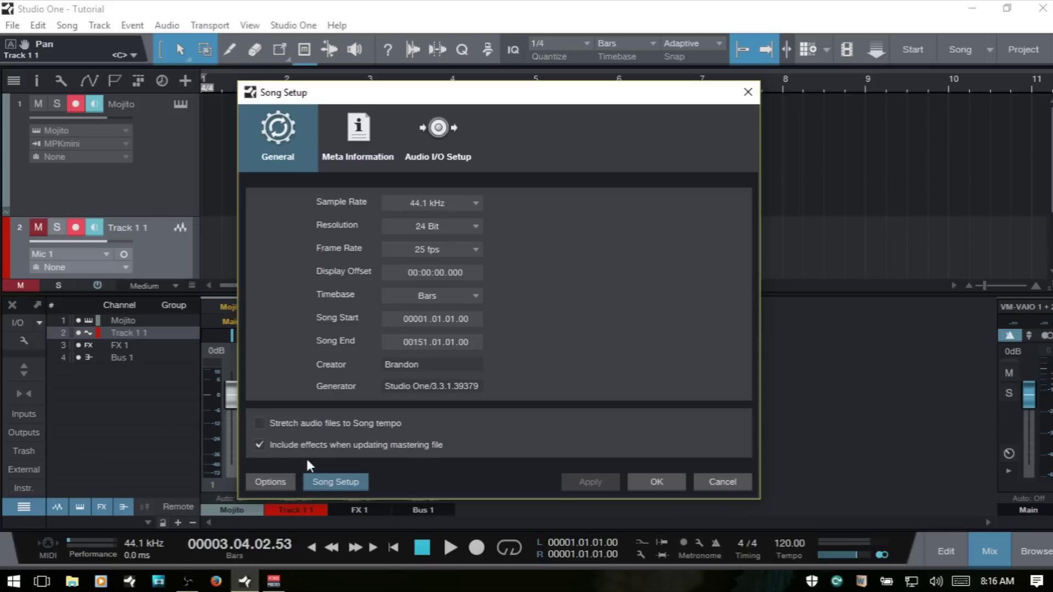
click(267, 482)
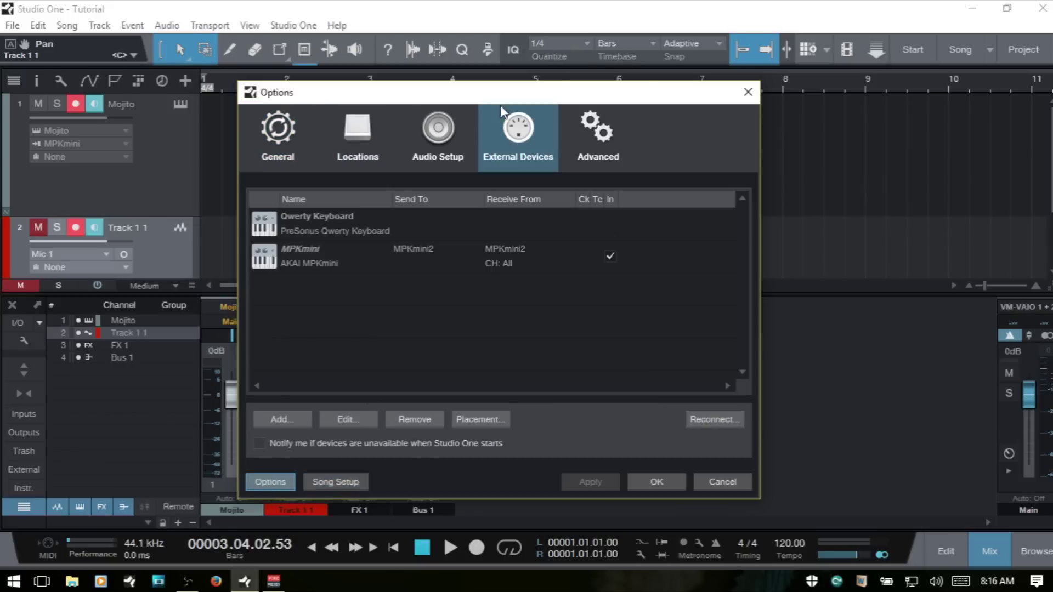
click(439, 136)
click(279, 141)
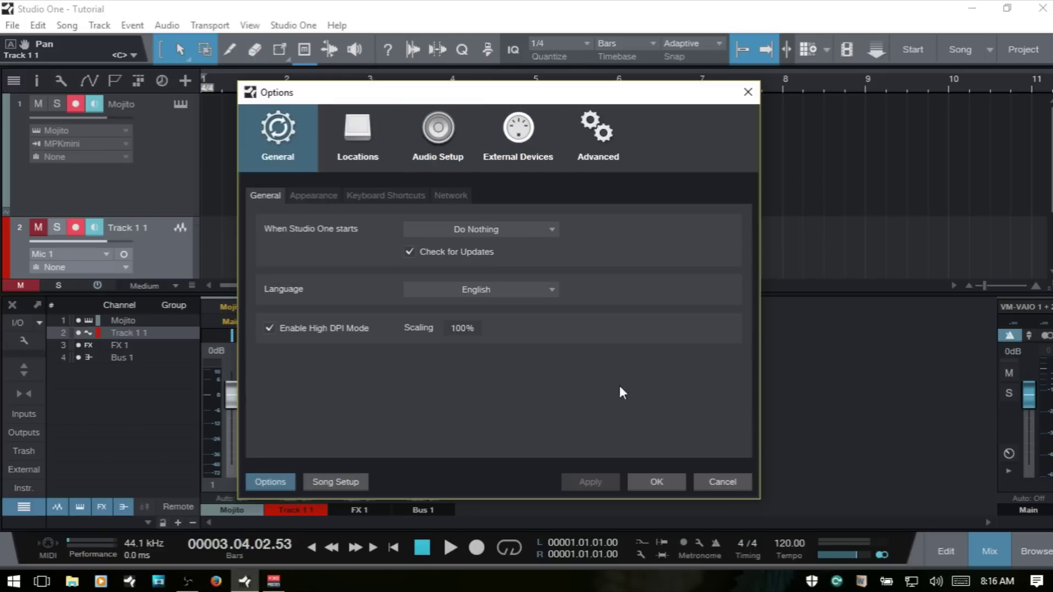
click(719, 480)
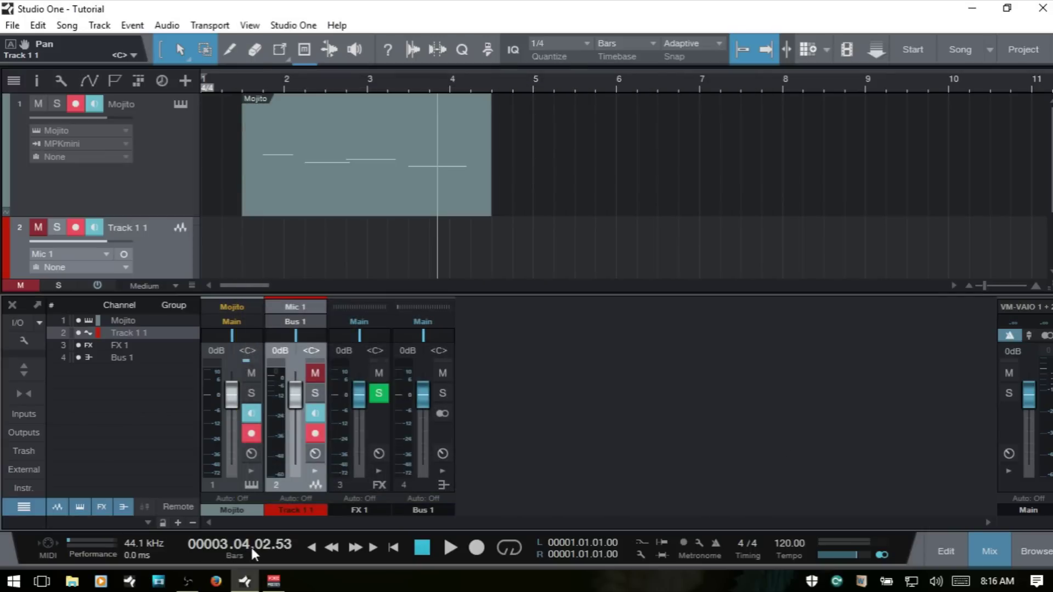
- Play the song briefly from the current position and stop it
key(space)
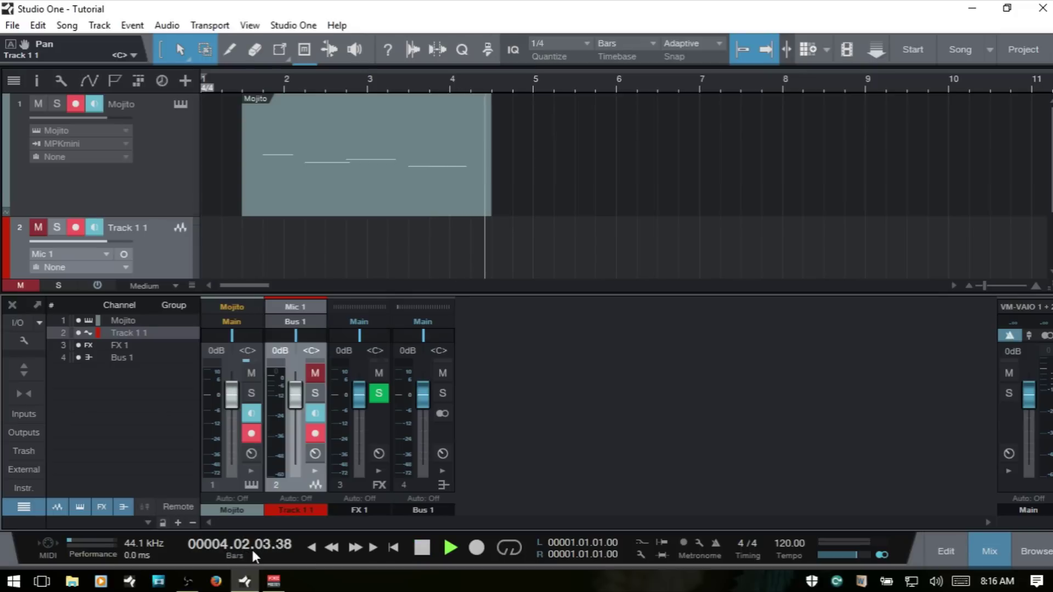
key(space)
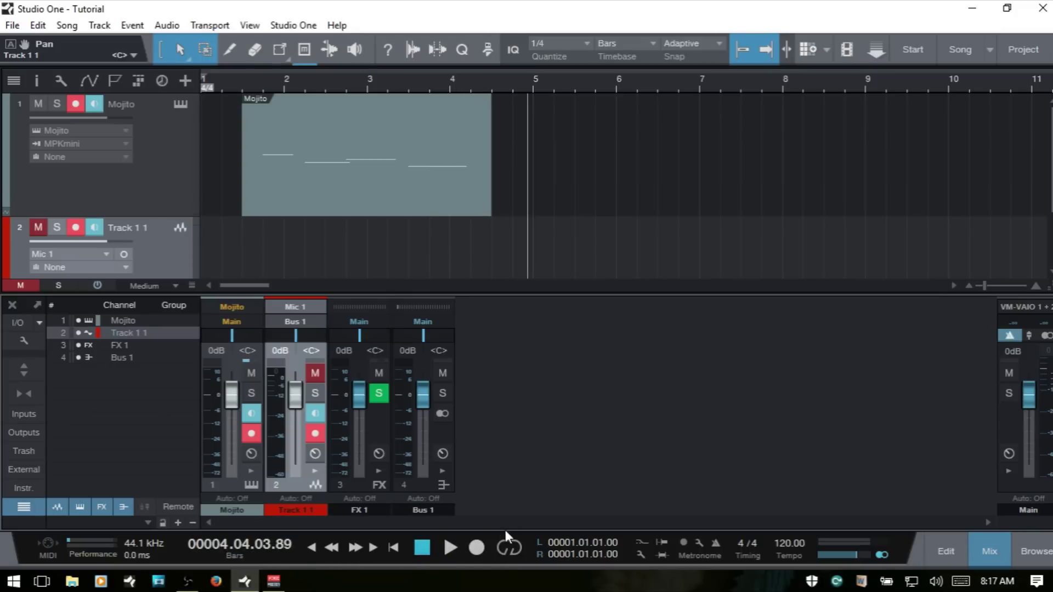
- Set the loop range around the Mojito clip, from 1.03.01.00 to 4.03.01.00, and turn looping on
alt+click(491, 85)
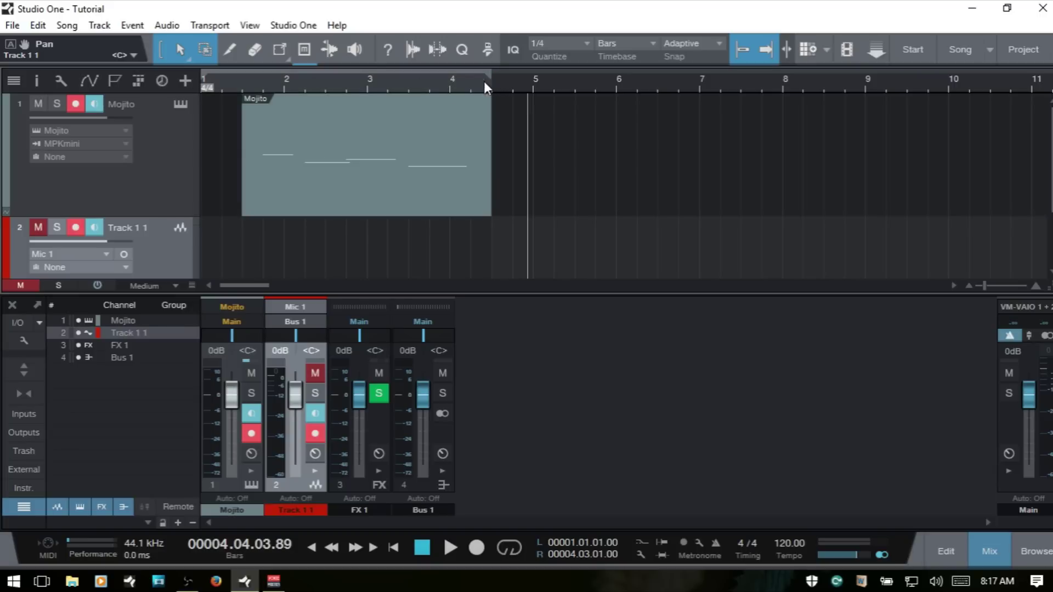
ctrl+click(243, 80)
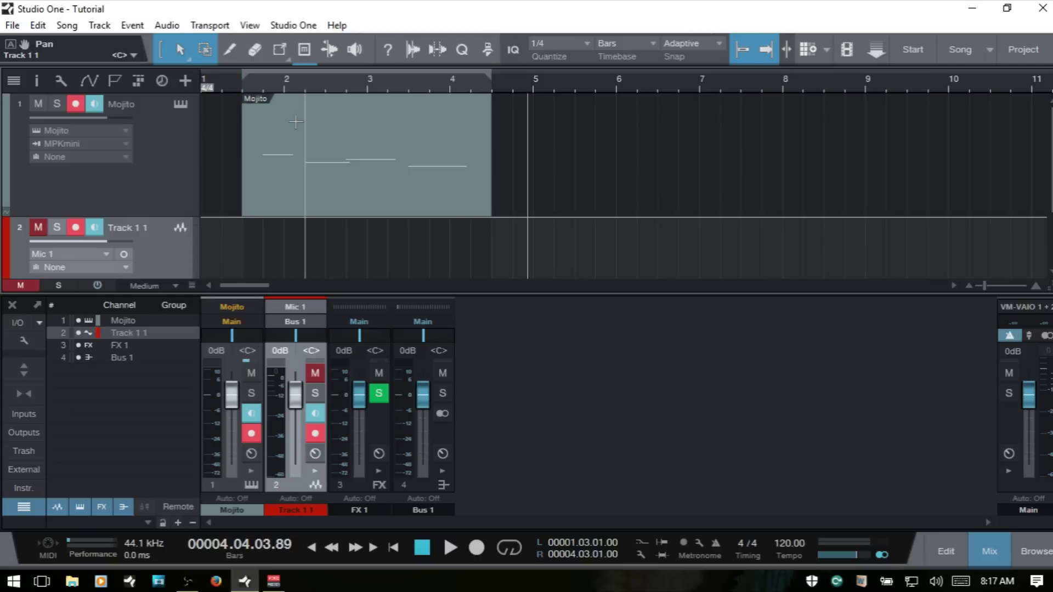
key(/)
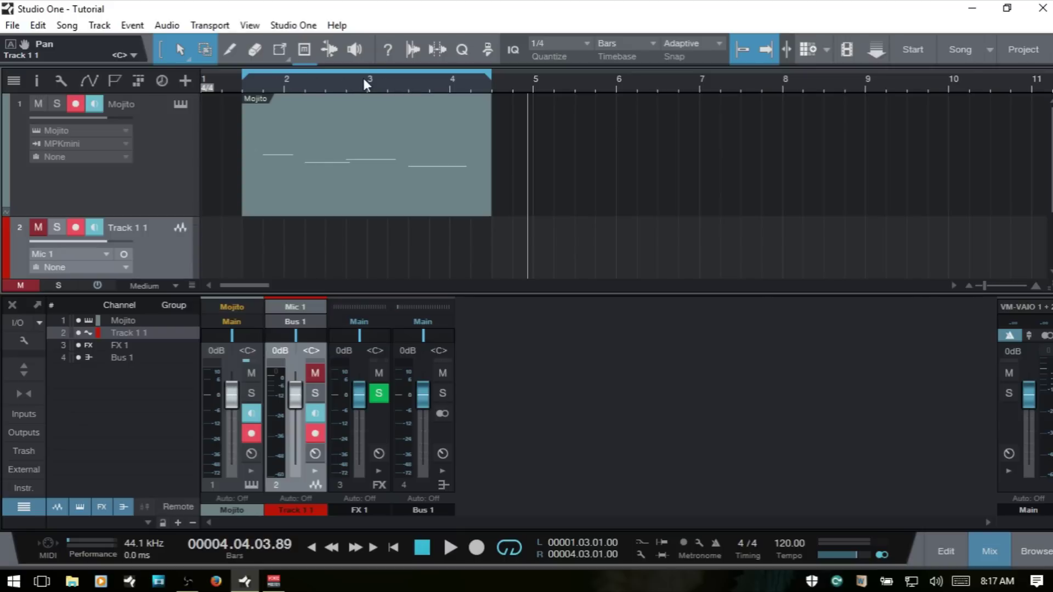
key(/)
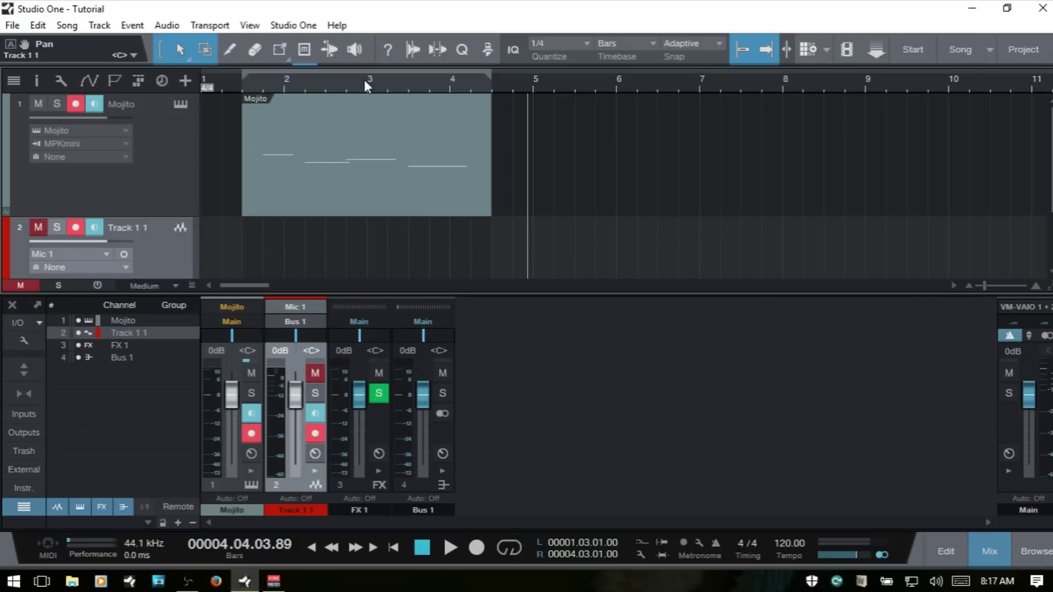
click(509, 548)
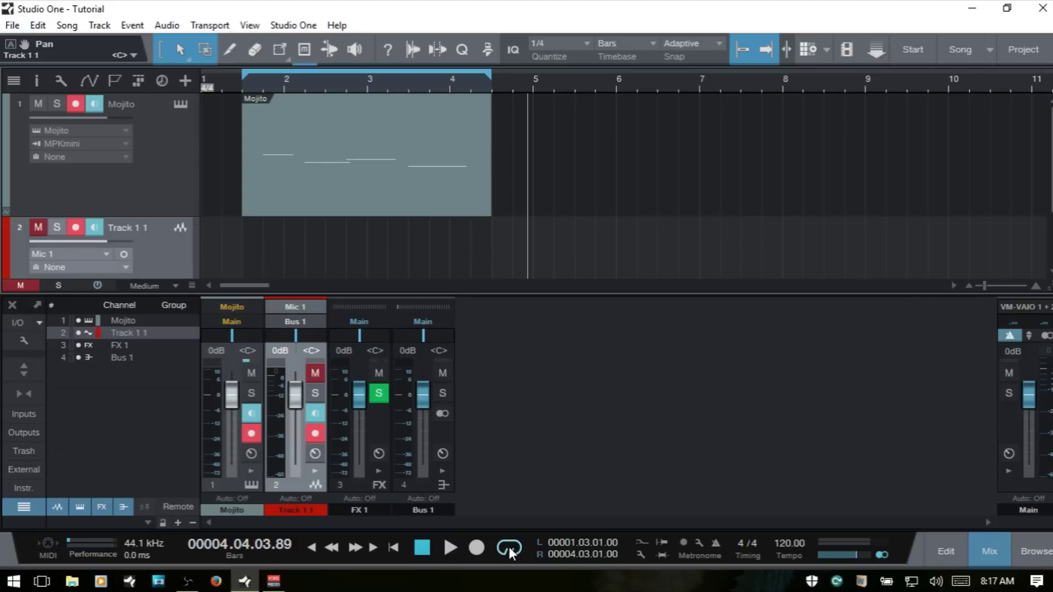
- Turn looping off and on again for the range around the Mojito clip
click(508, 548)
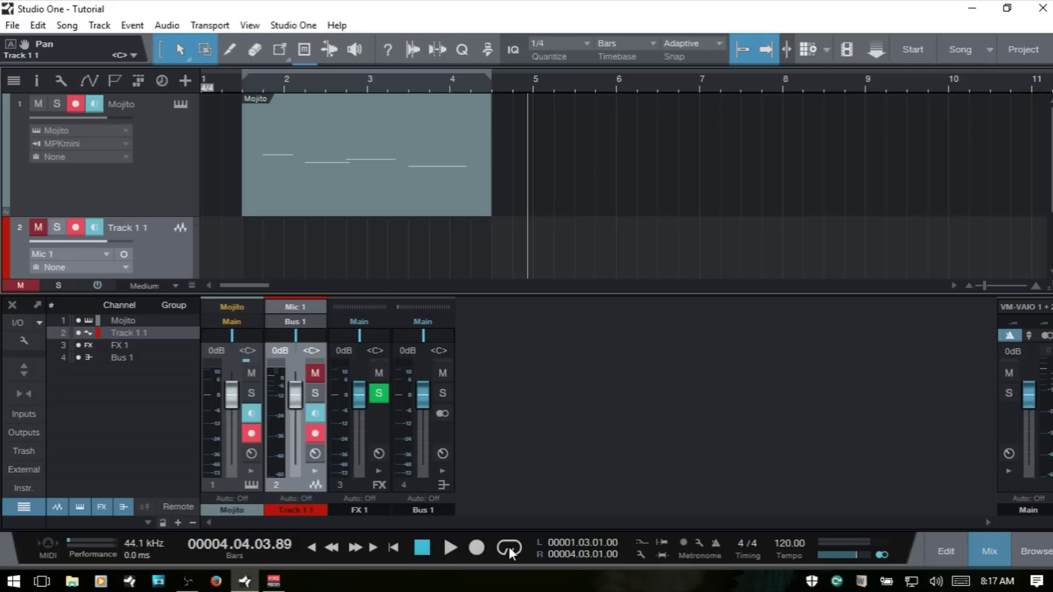
click(509, 547)
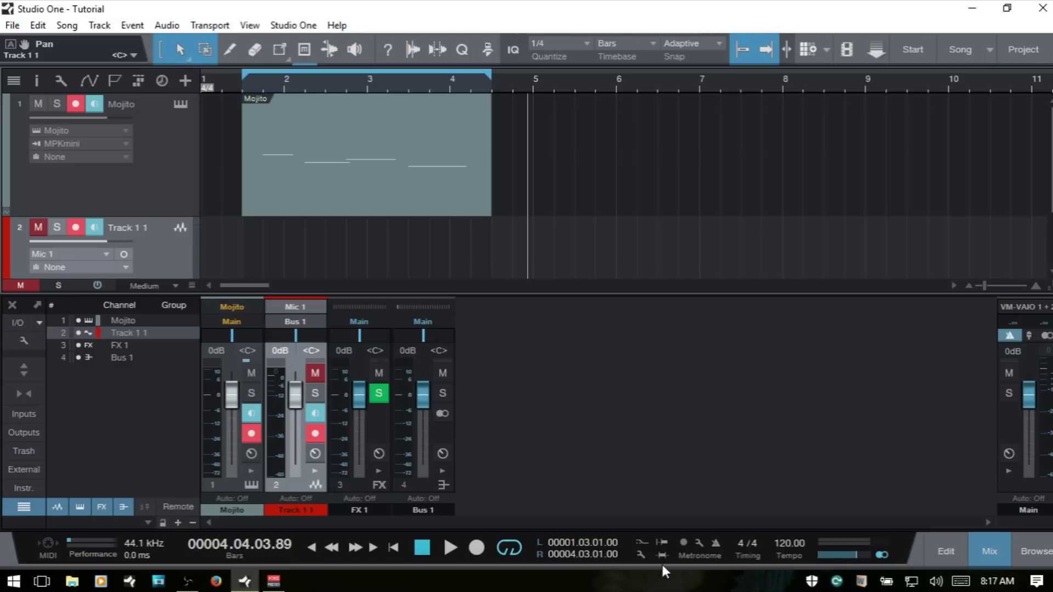
- Review the record mode and instrument recording options and the Metronome Setup, closing each without changes
click(641, 555)
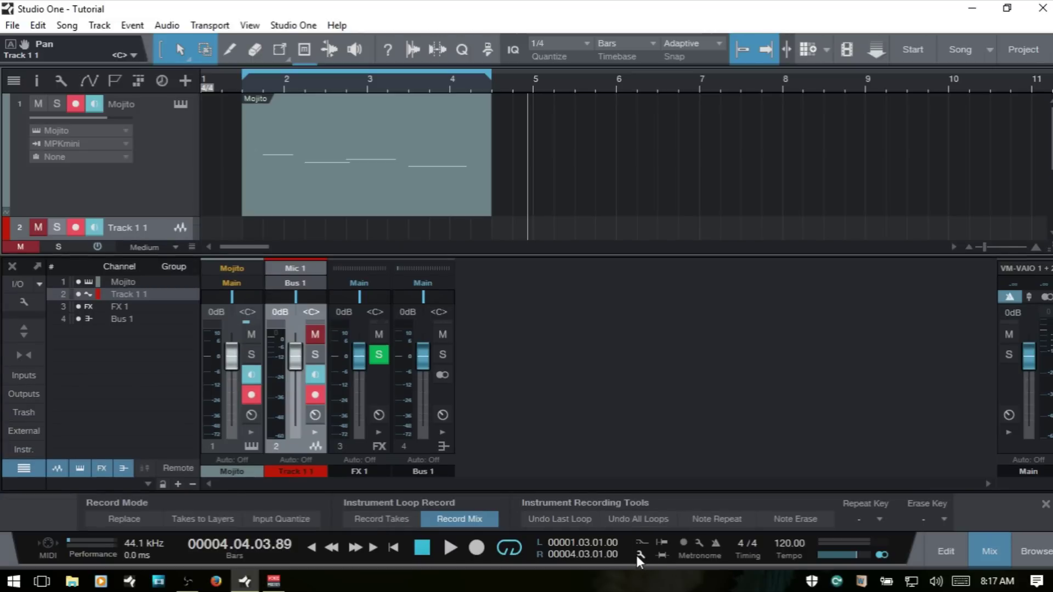
click(638, 555)
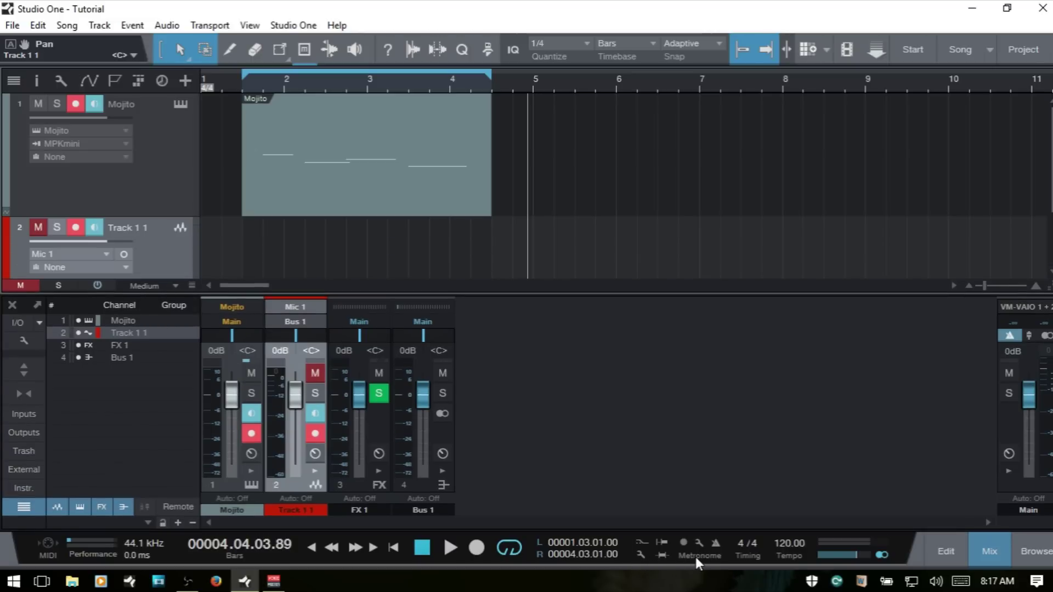
click(698, 543)
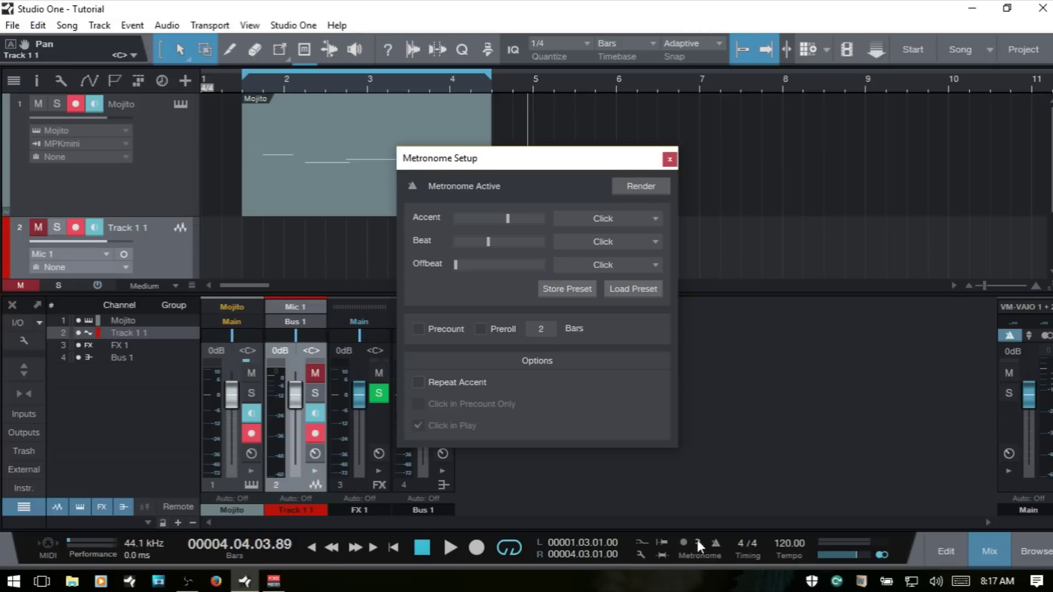
click(670, 159)
- Lower the main output volume to -12.3 dB, and reset it to 0 dB
click(843, 554)
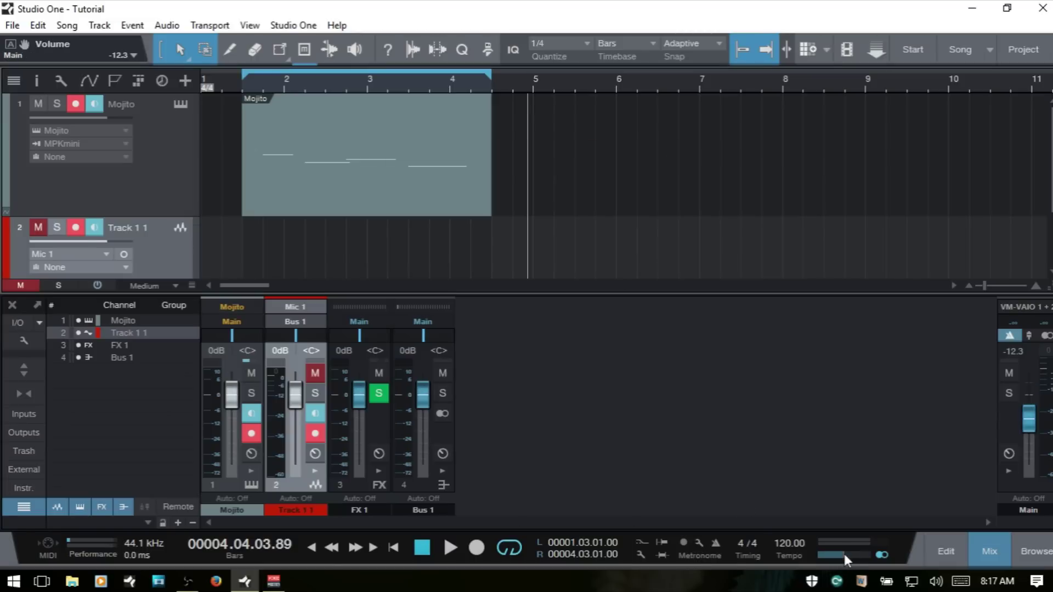
drag(1030, 417, 1030, 406)
ctrl+click(1027, 406)
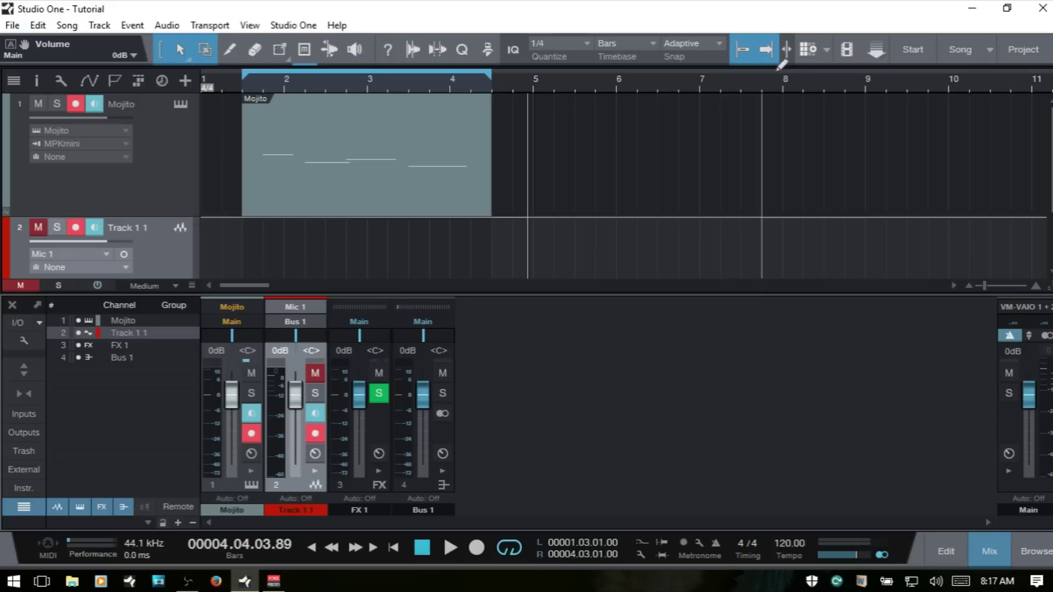
- Show and close the Video Player, and check the list of open songs without switching
click(847, 54)
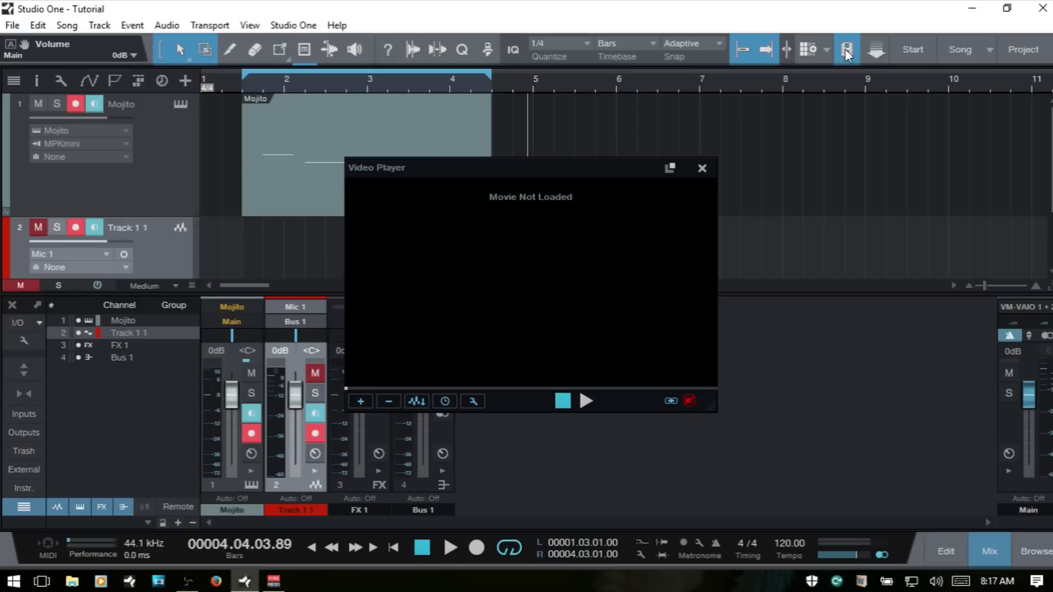
click(701, 170)
click(989, 51)
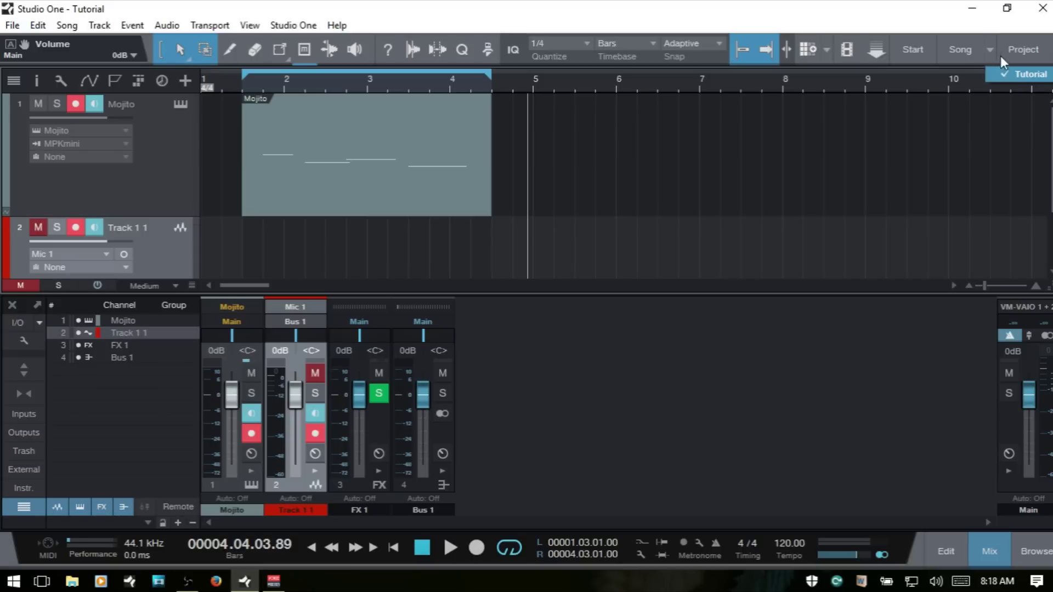
click(989, 45)
click(990, 46)
click(989, 46)
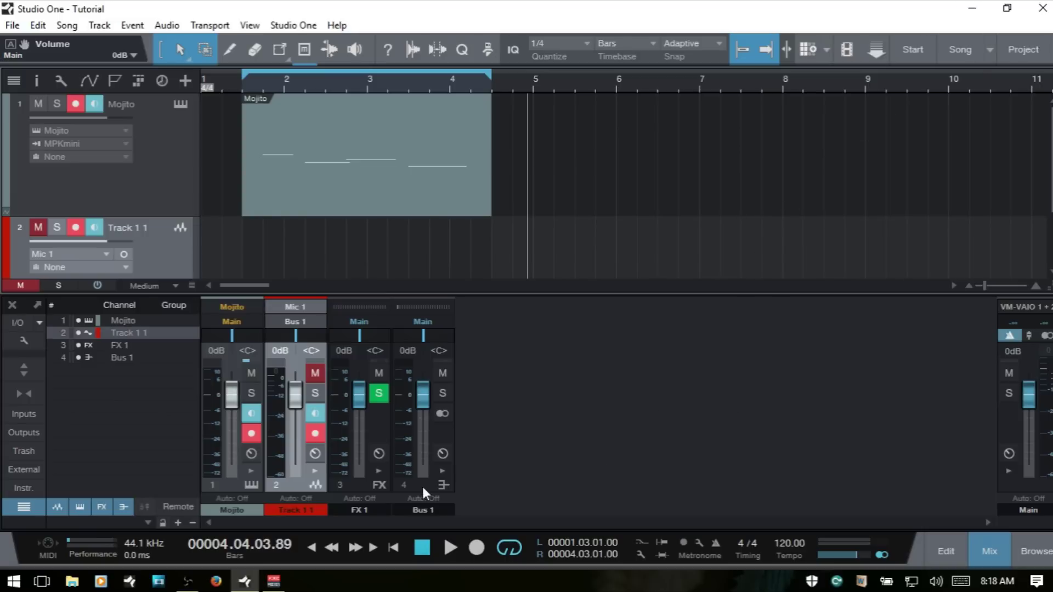
- Hide the mixer and zoom the arrangement timeline in slightly
key(F3)
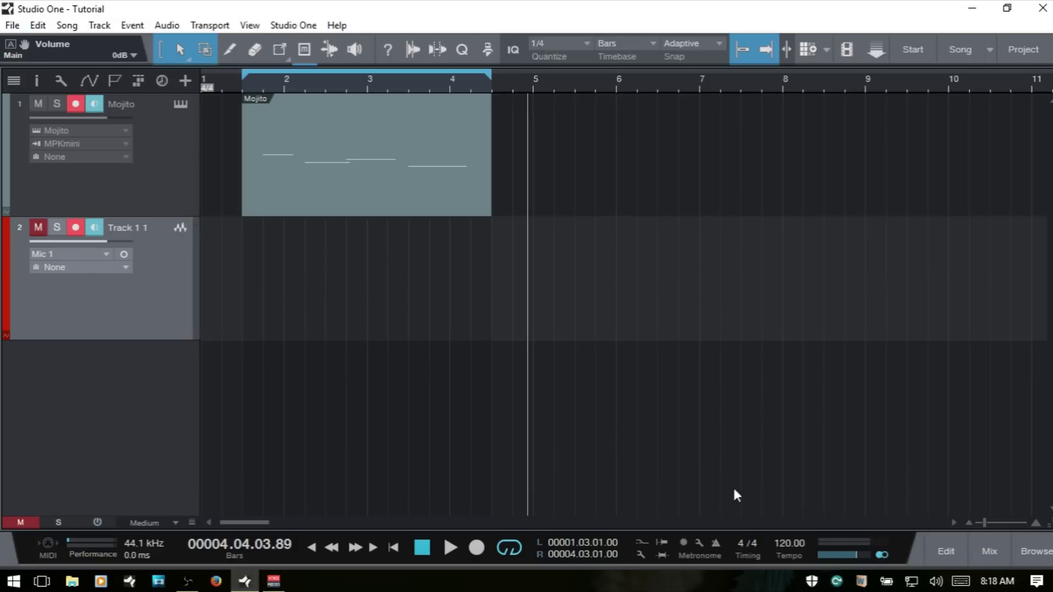
mouse_move(986, 522)
mouse_down()
mouse_move(1006, 522)
mouse_move(988, 524)
mouse_up()
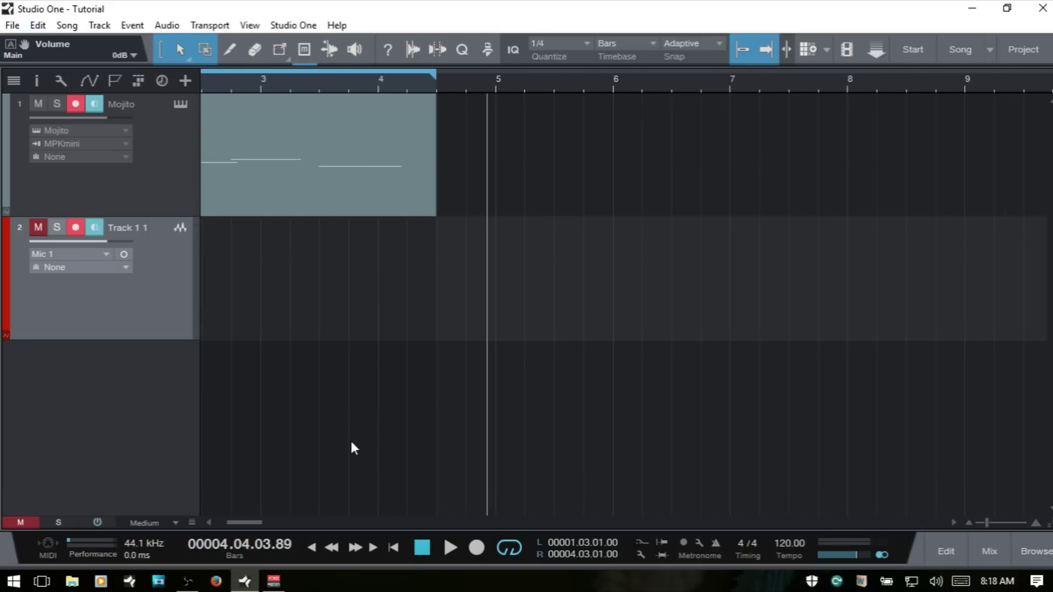